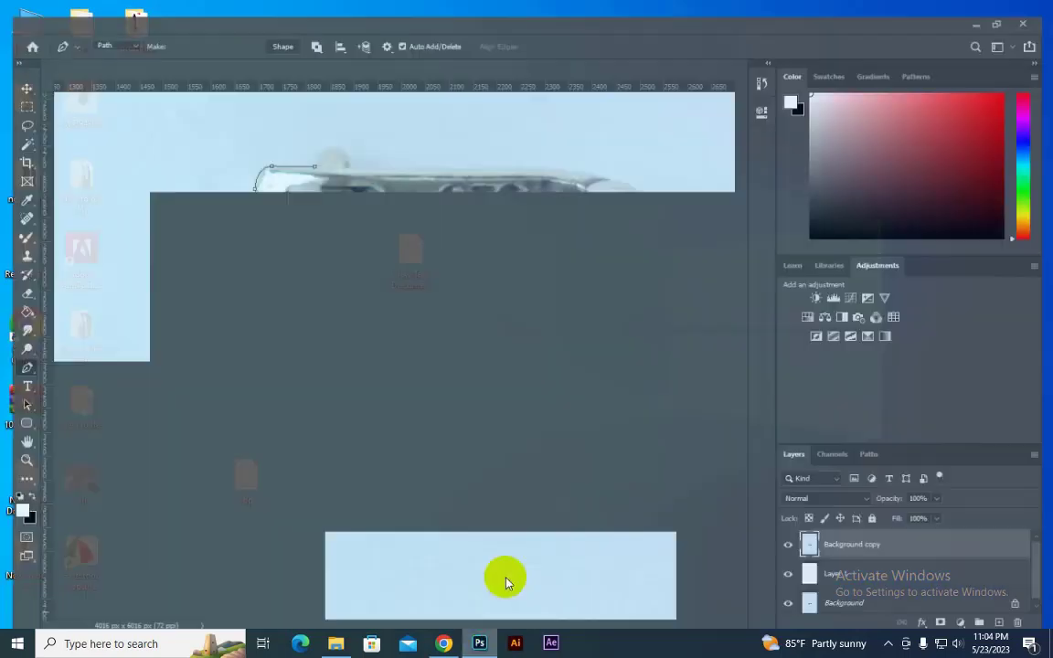
Step: Trace the earring outline down its left side and along the bottom edge to the lower right corner
scroll(509, 372, "up", 1)
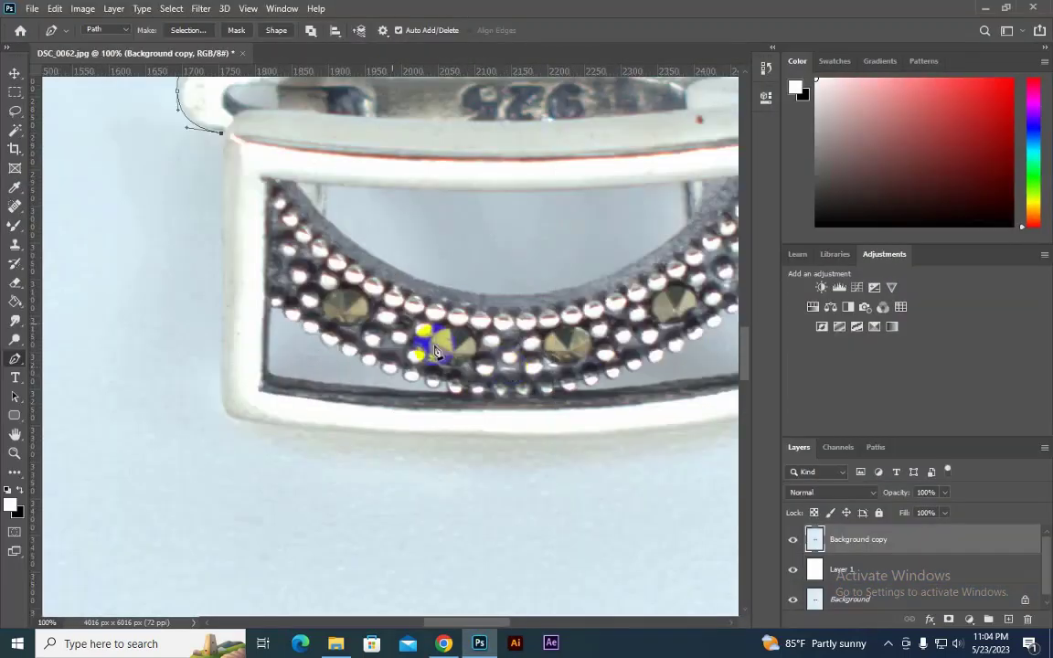
mouse_move(247, 231)
left_mouse_down()
mouse_move(266, 197)
mouse_move(241, 236)
left_mouse_up()
mouse_move(241, 391)
left_mouse_down()
mouse_move(243, 416)
mouse_move(319, 439)
left_mouse_up()
left_click_drag(401, 438, 219, 400)
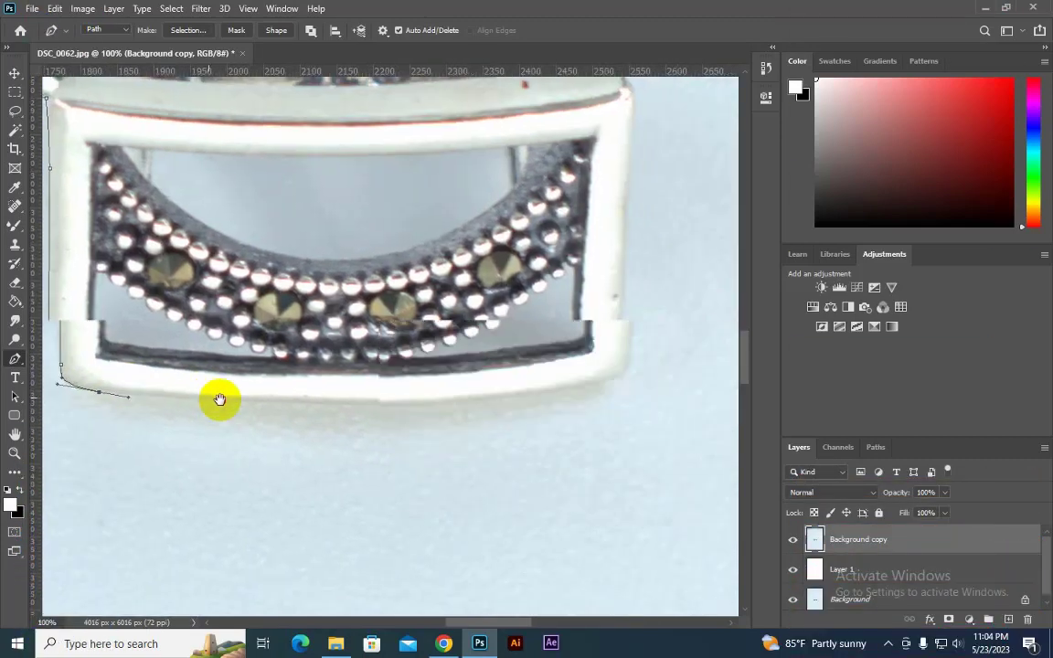
left_click_drag(607, 373, 739, 325)
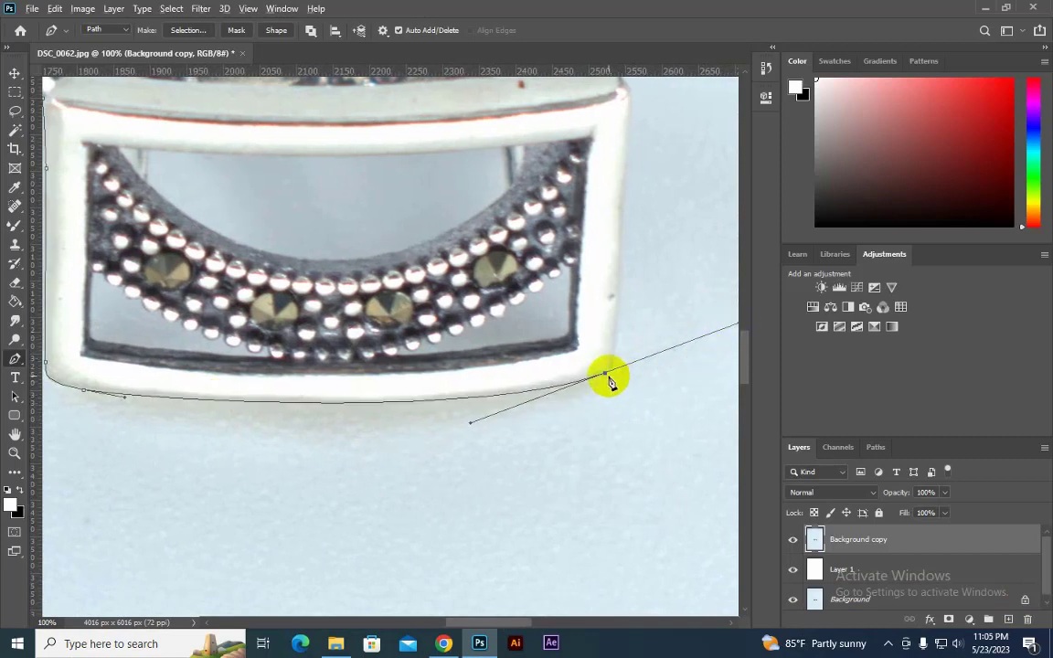
left_click(607, 374)
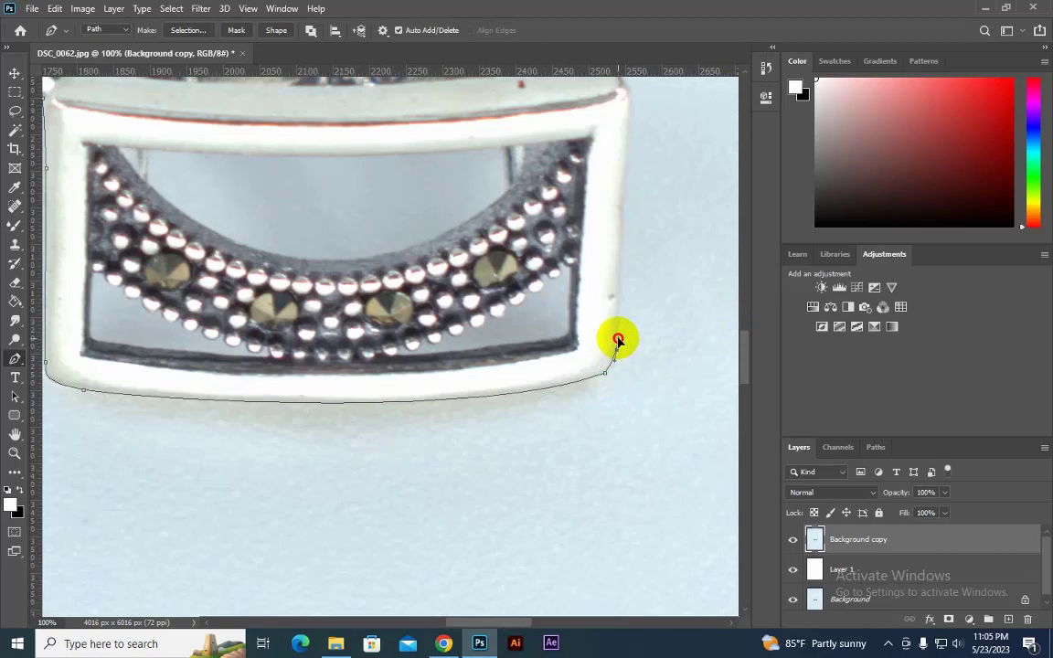
left_click(618, 339)
Step: Continue the outline up the right side, across the hoop top and around the clasp tip
scroll(619, 356, "up", 3)
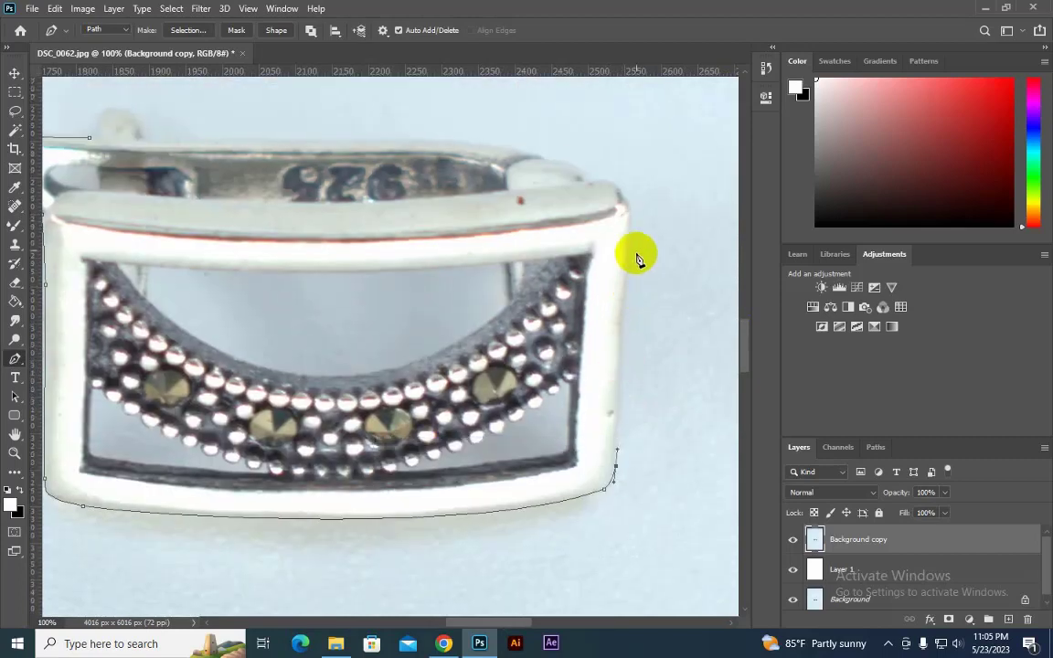
left_click_drag(630, 209, 581, 179)
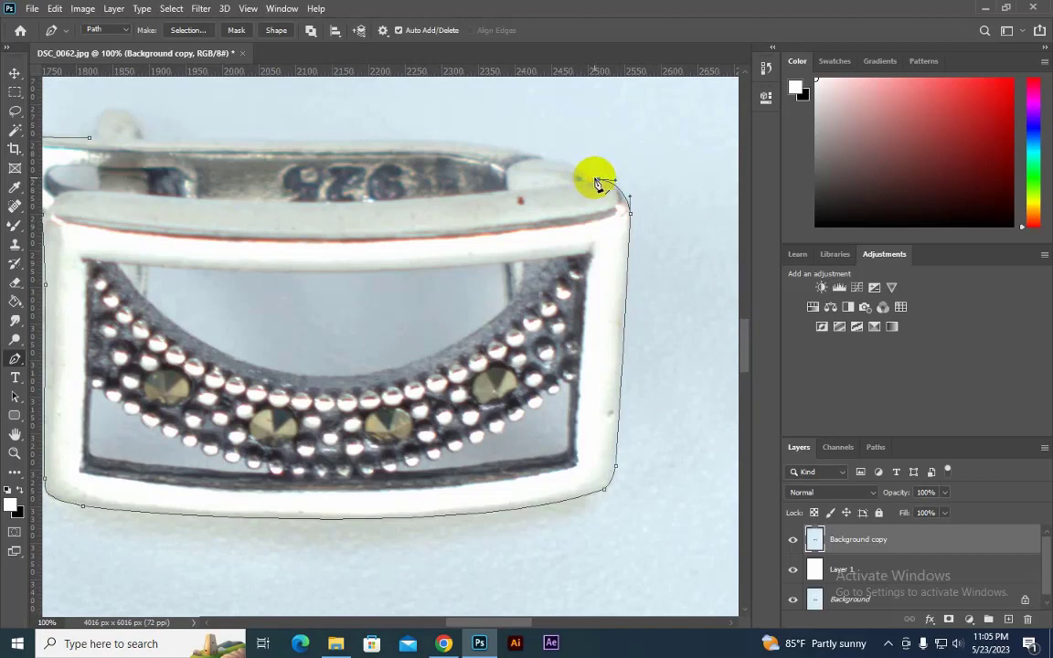
scroll(585, 192, "up", 1)
scroll(585, 192, "left", 1)
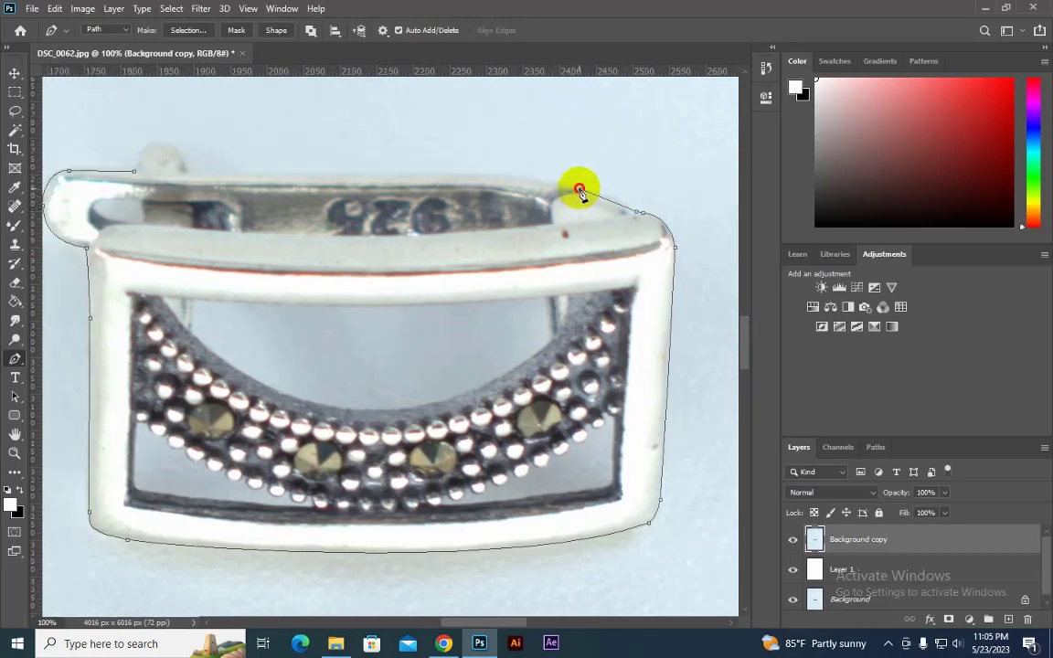
left_click_drag(580, 189, 564, 183)
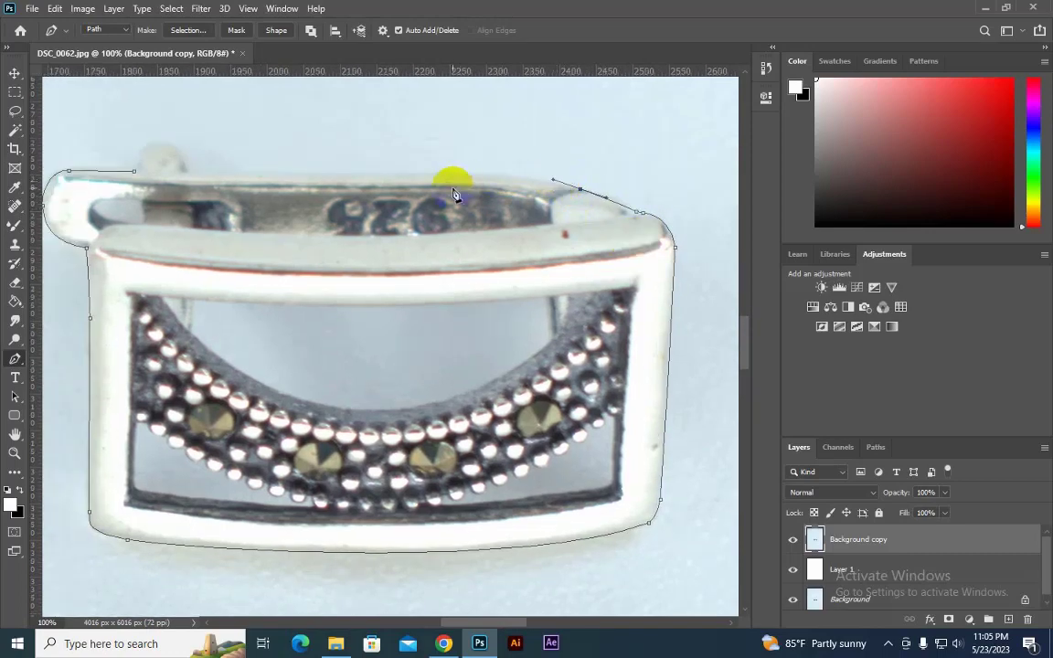
left_click_drag(449, 172, 432, 172)
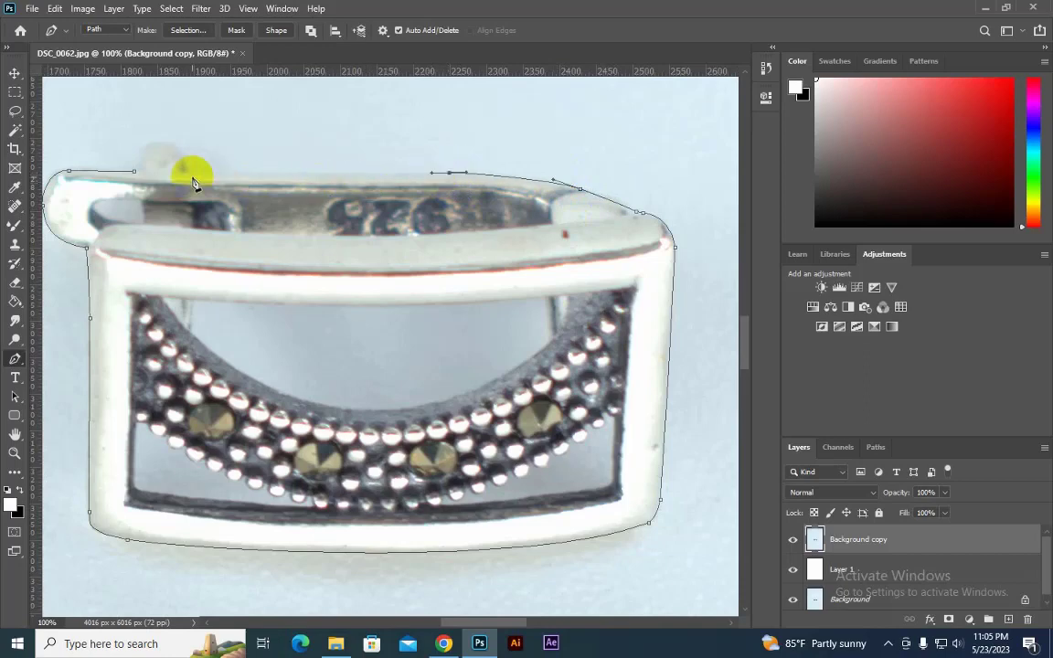
mouse_move(192, 175)
left_mouse_down()
mouse_move(182, 162)
mouse_move(135, 203)
left_mouse_up()
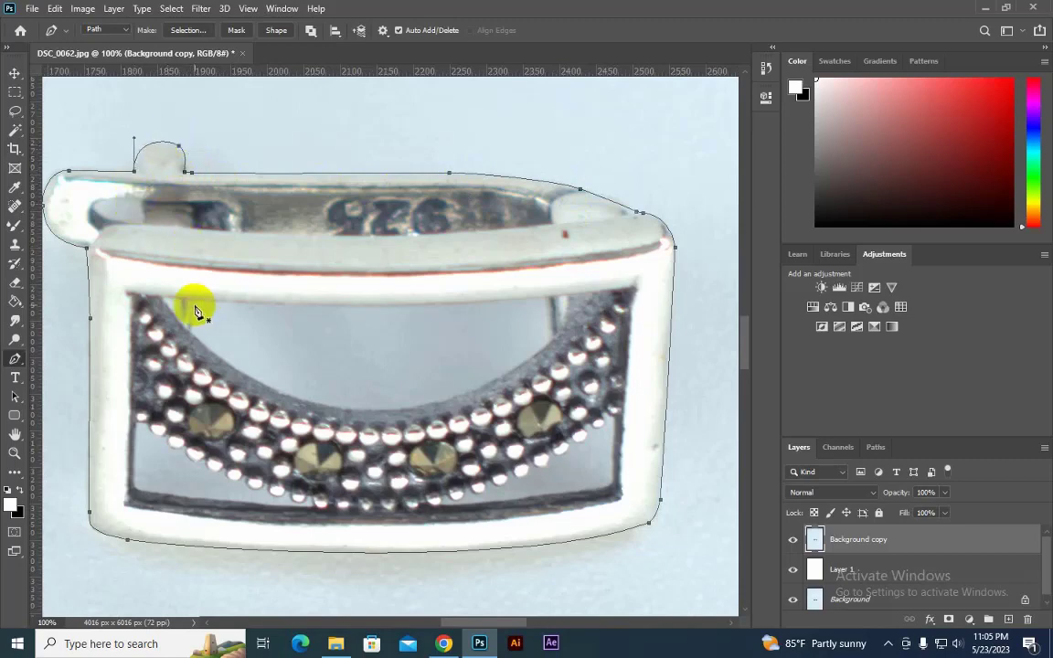
Step: Start a new cutout path in the gap above the stone band
left_click_drag(192, 302, 190, 337)
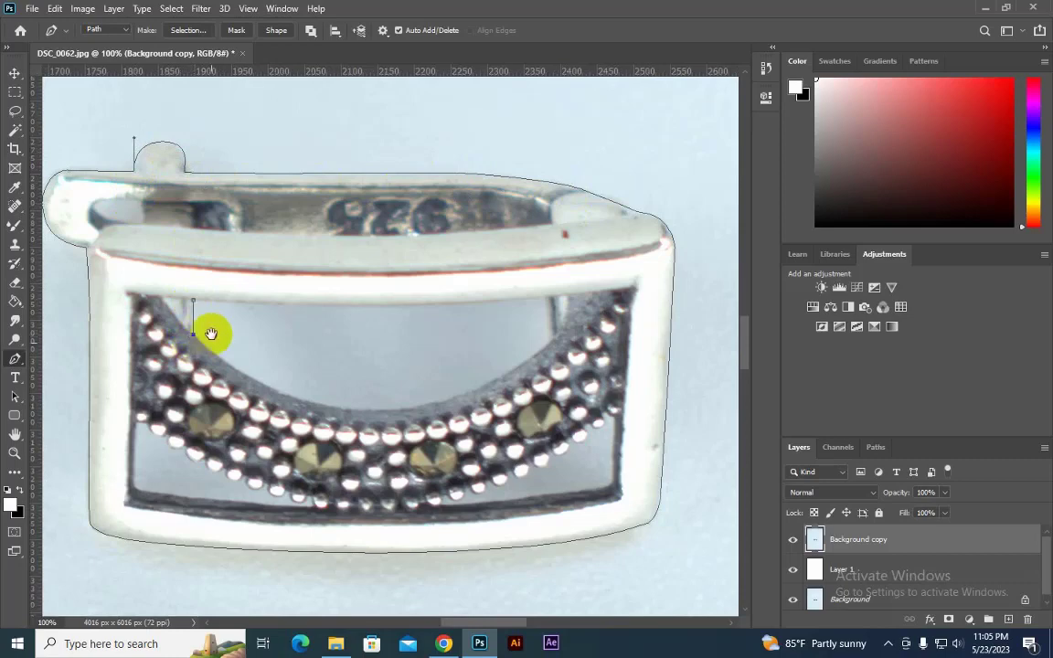
scroll(211, 329, "down", 2)
scroll(211, 329, "right", 2)
Step: Trace the upper gap along the bead band and its right end, then close the path
left_click_drag(283, 329, 388, 340)
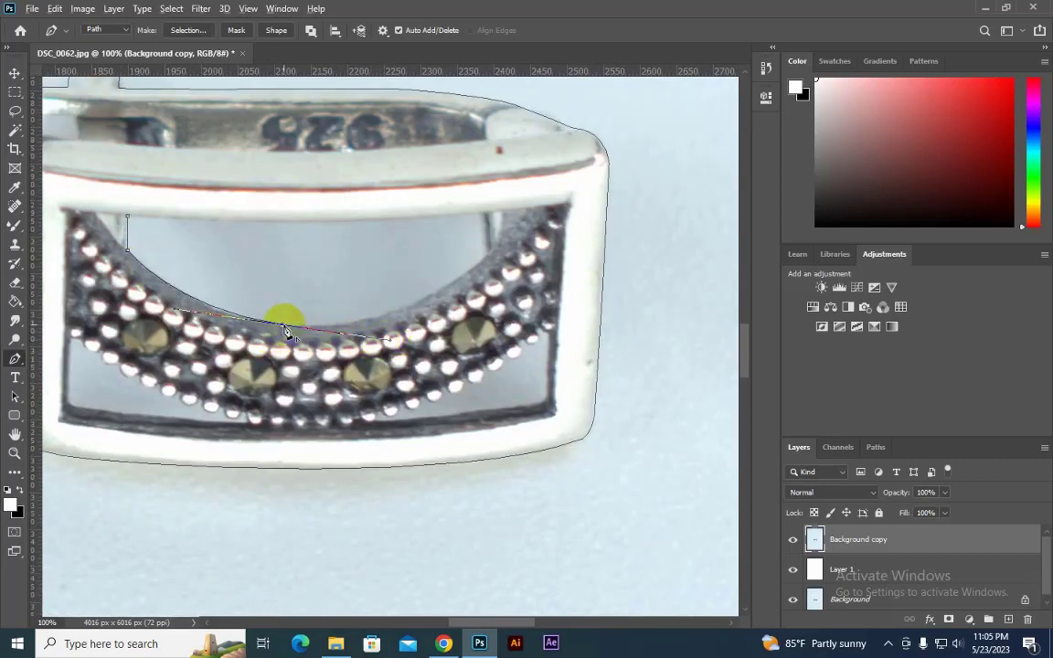
left_click(283, 327, "alt")
left_click_drag(492, 255, 582, 163)
left_click(492, 255, "alt")
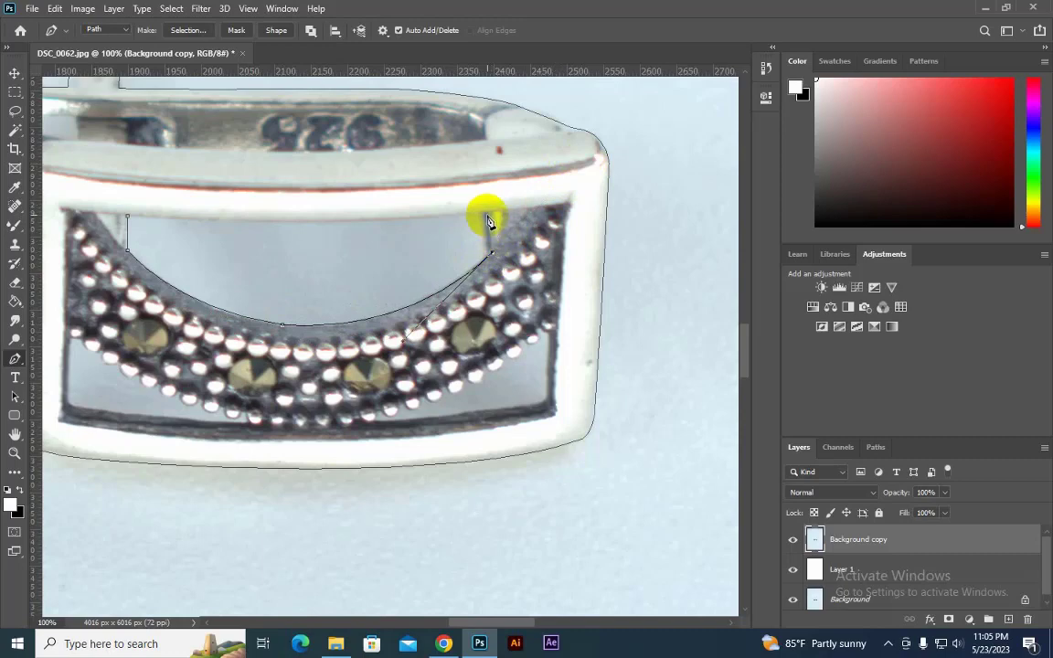
left_click(487, 216)
left_click_drag(128, 220, 69, 203)
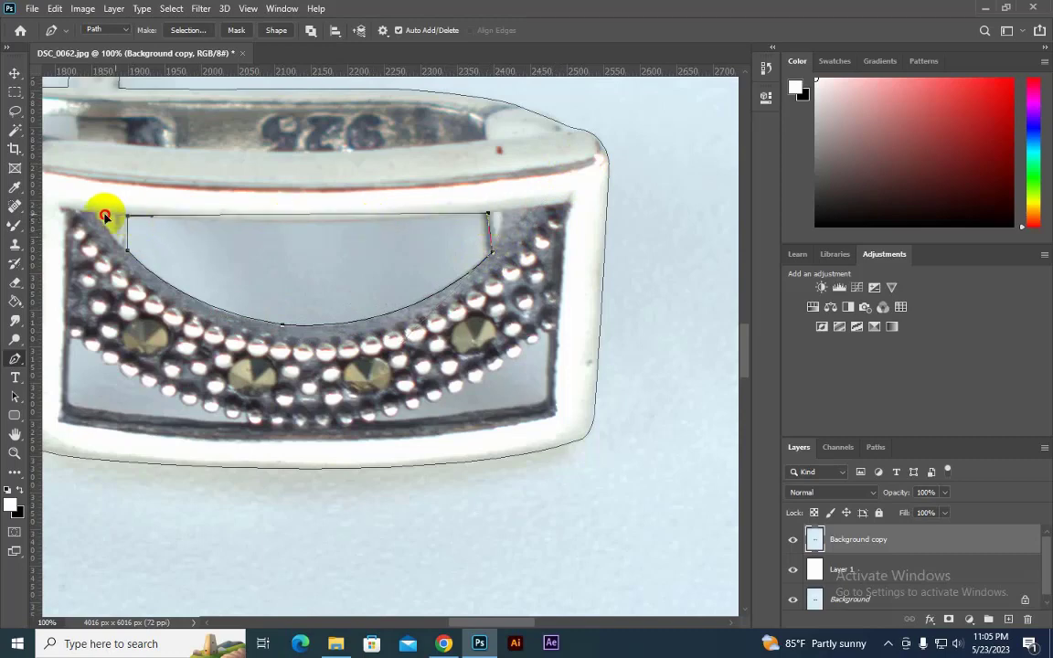
Step: Begin a second path along the lower gap's left and bottom edges
scroll(342, 223, "down", 3)
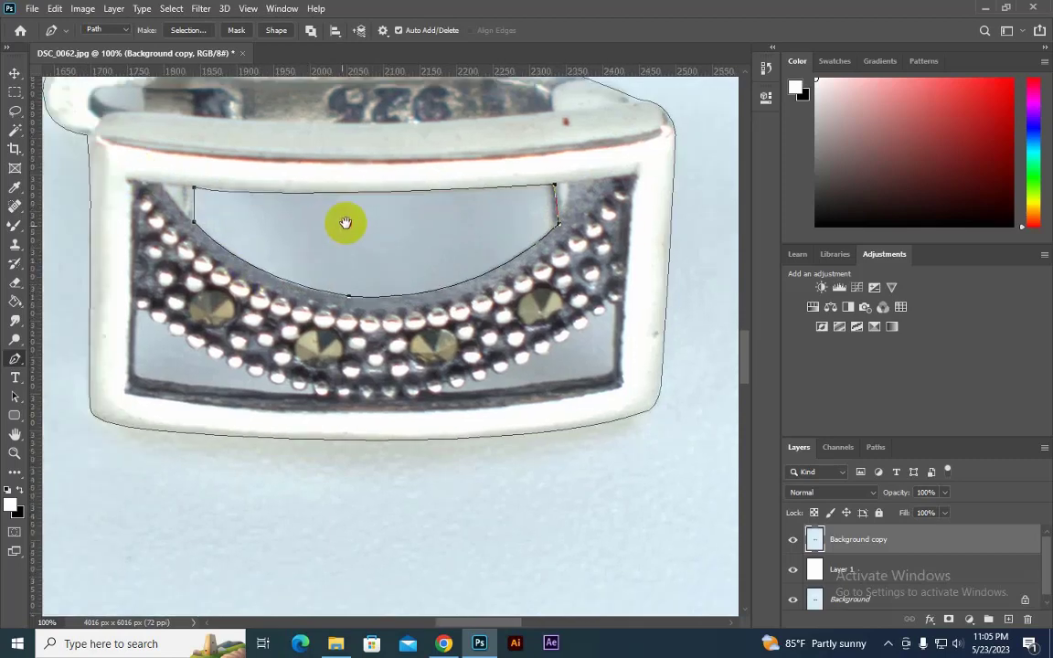
scroll(212, 293, "left", 3)
left_click(186, 339)
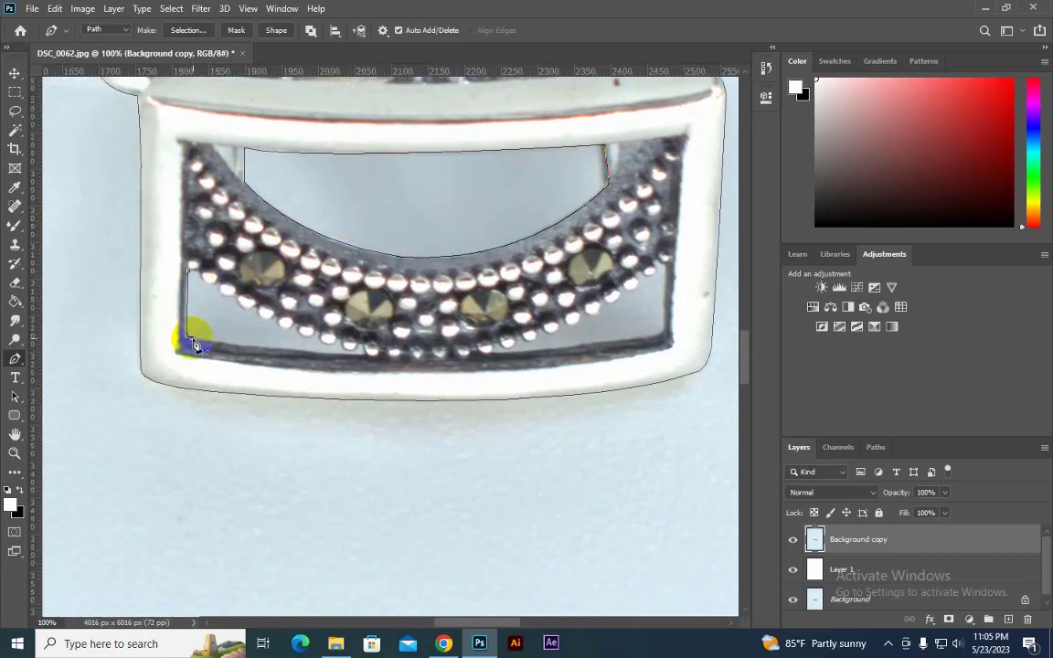
left_click(362, 362)
left_click_drag(366, 362, 416, 359)
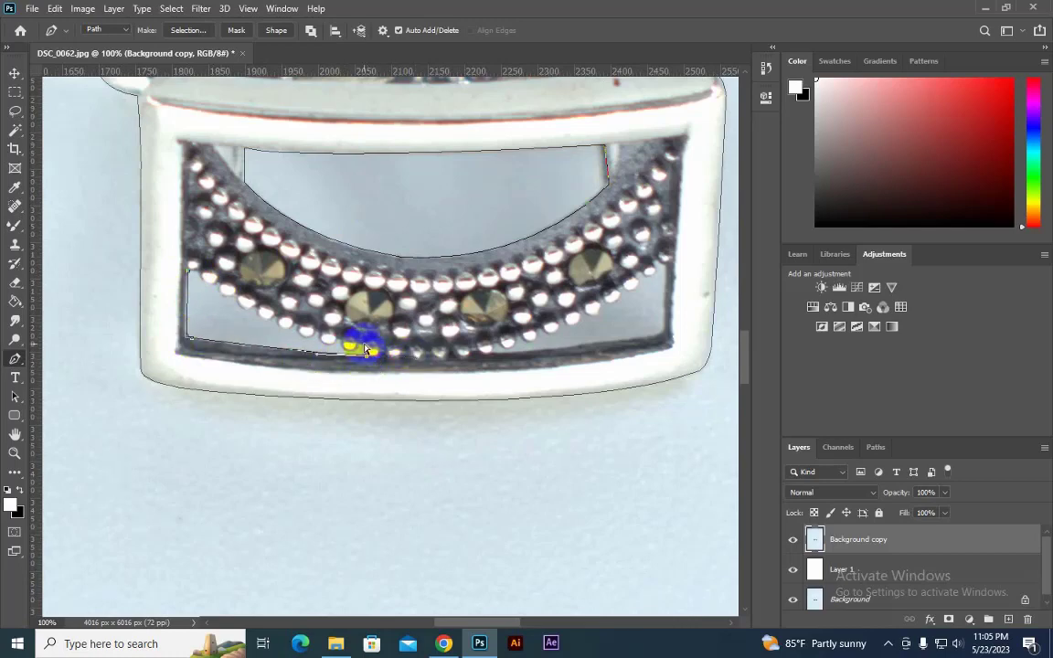
scroll(363, 348, "up", 2)
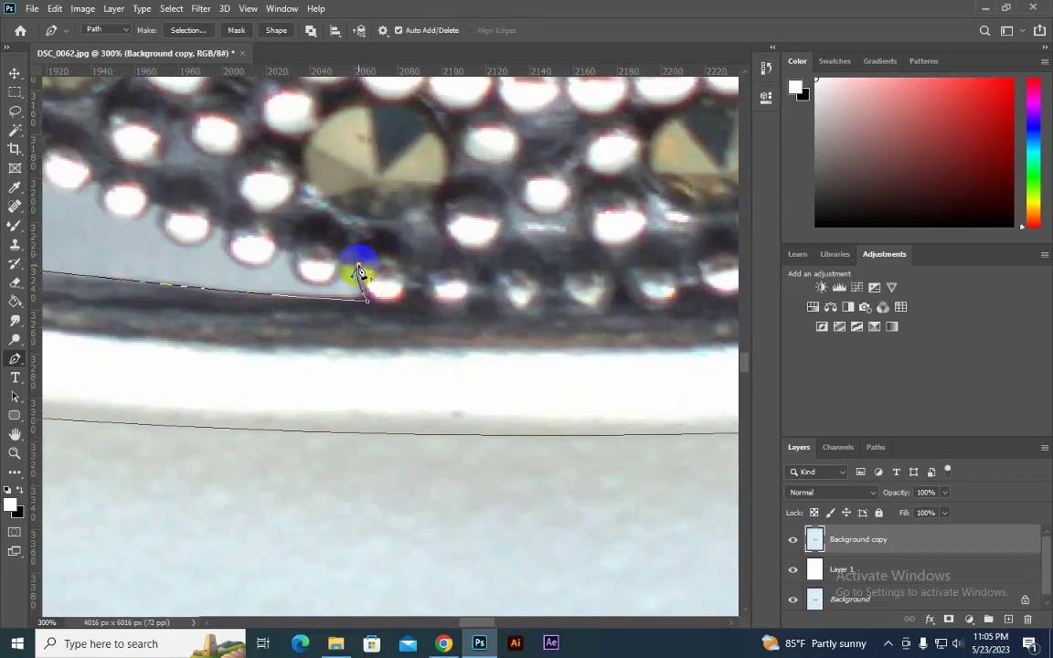
Step: Curve the lower-gap path around the beads leftward into a sharp top left corner
left_click(348, 267)
left_click_drag(293, 258, 282, 197)
left_click_drag(226, 230, 213, 172)
left_click_drag(160, 207, 152, 144)
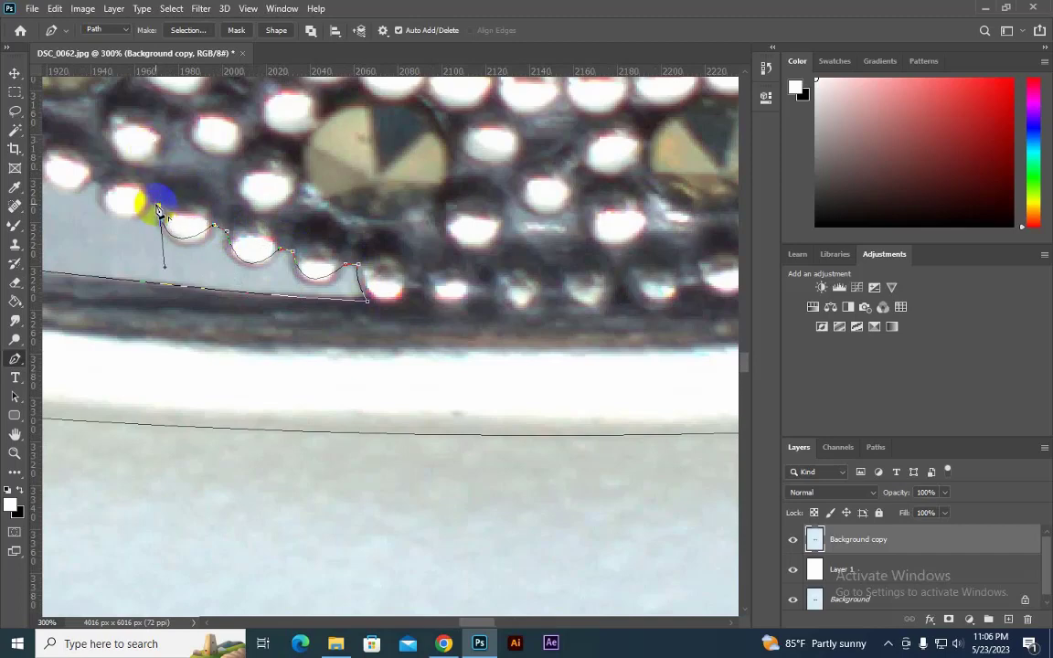
left_click(154, 206)
left_click_drag(98, 186, 88, 128)
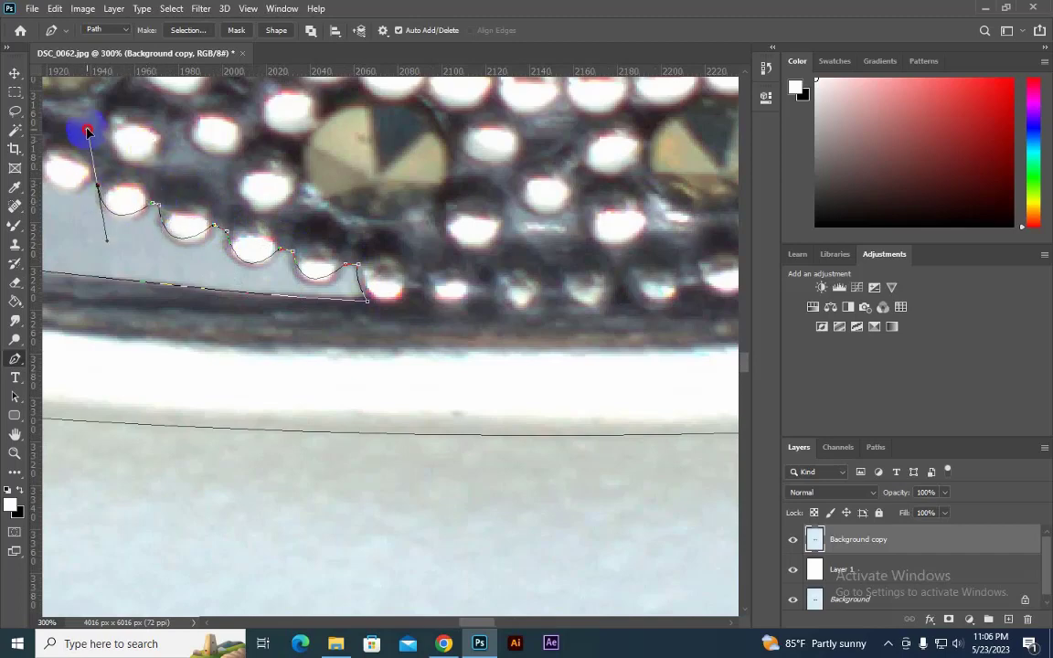
mouse_move(91, 182)
left_mouse_down()
mouse_move(229, 227)
mouse_move(201, 160)
left_mouse_up()
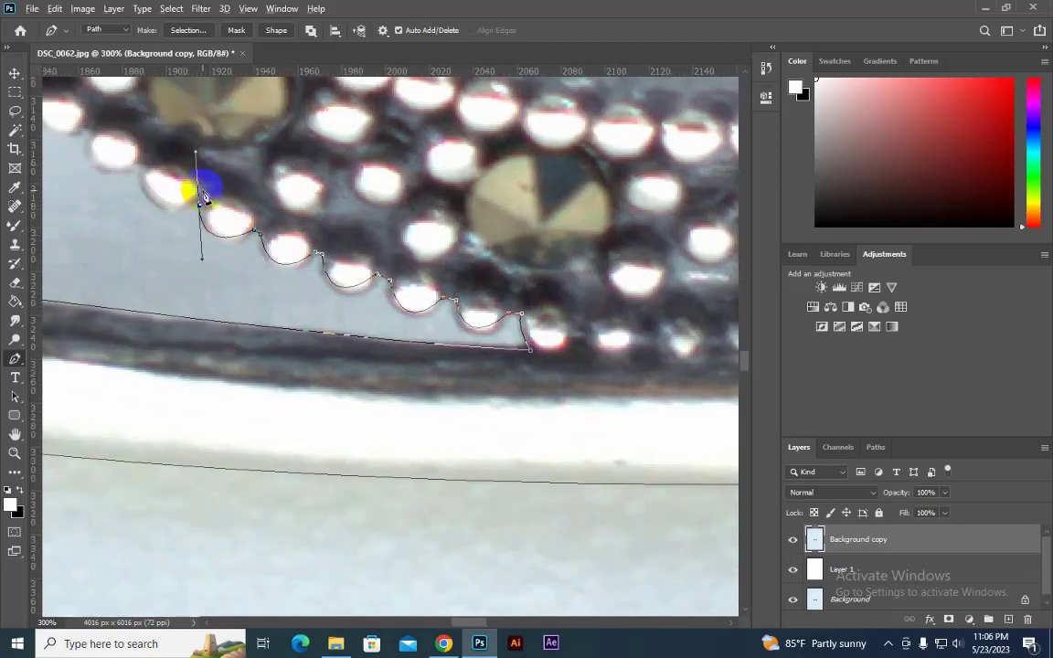
mouse_move(137, 173)
left_mouse_down()
mouse_move(127, 123)
mouse_move(200, 219)
mouse_move(177, 173)
mouse_move(168, 192)
left_mouse_up()
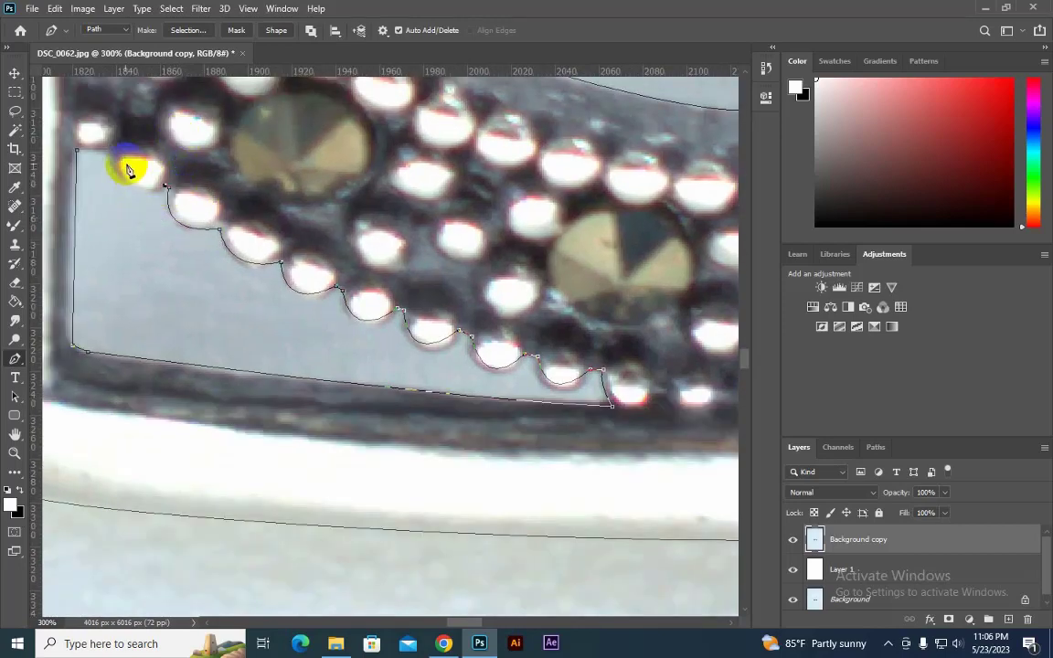
left_click_drag(111, 157, 110, 121)
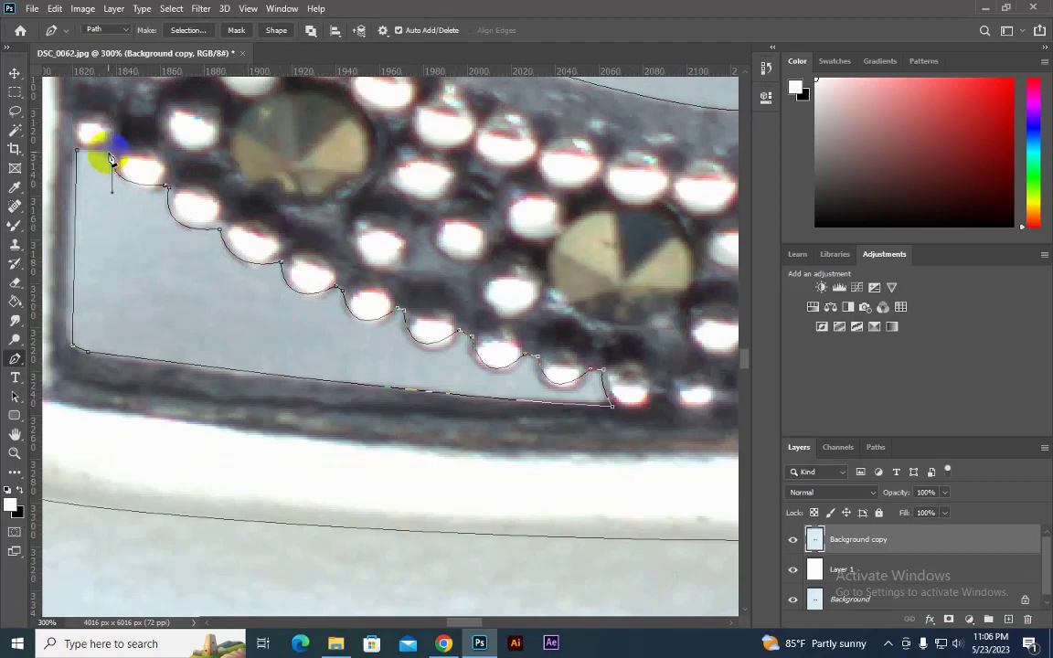
left_click(111, 157, "alt")
Step: Trace the beads on the lower gap's right side, ending with a sharp corner
scroll(137, 201, "right", 3)
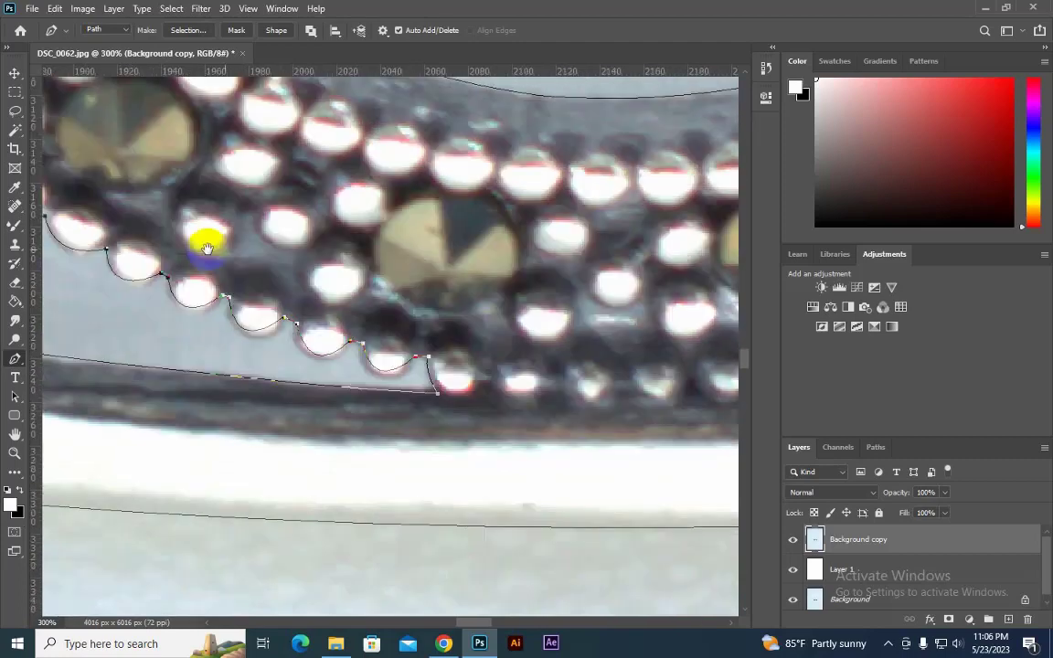
scroll(189, 247, "right", 3)
scroll(179, 251, "right", 3)
scroll(256, 236, "right", 3)
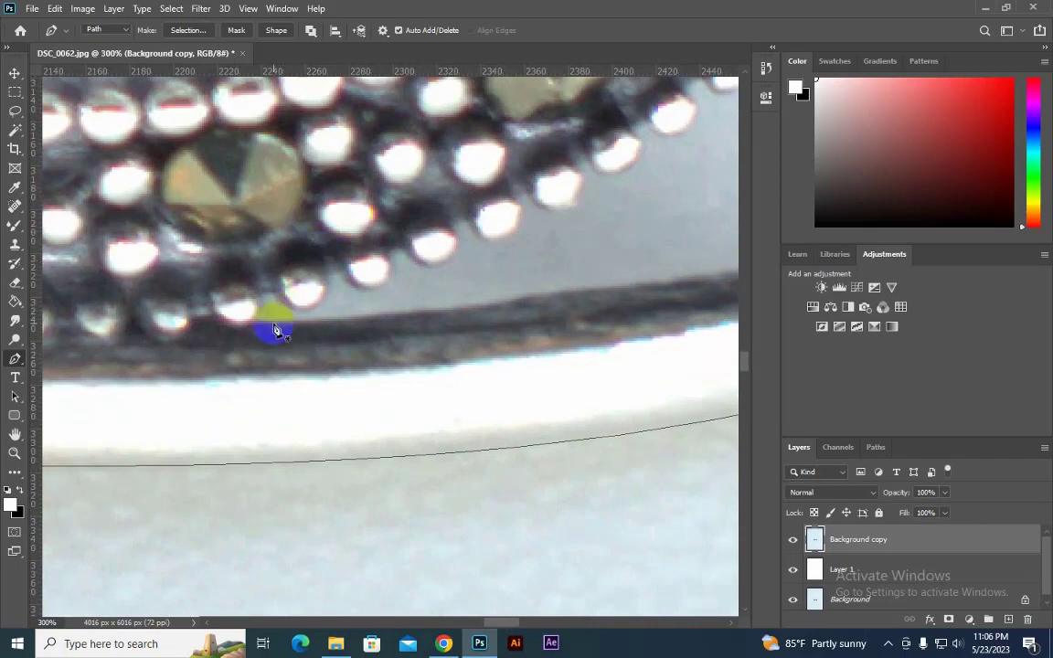
left_click_drag(257, 320, 262, 303)
left_click(278, 291)
mouse_move(307, 310)
left_mouse_down()
mouse_move(331, 304)
mouse_move(322, 258)
left_mouse_up()
mouse_move(371, 286)
left_mouse_down()
mouse_move(391, 283)
mouse_move(415, 245)
mouse_move(455, 258)
left_mouse_up()
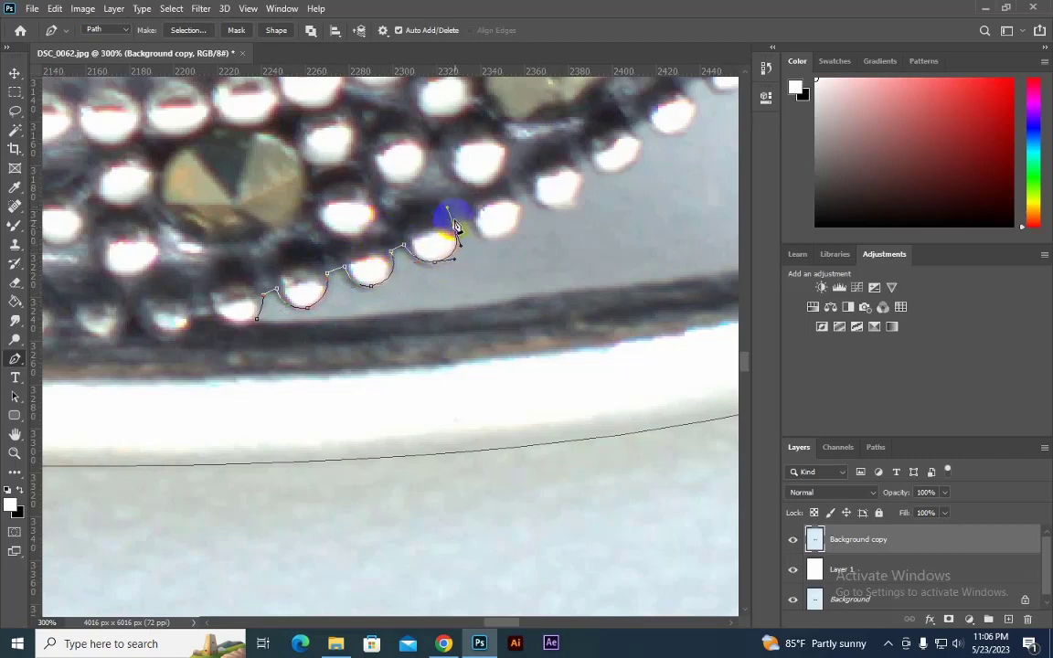
left_click(462, 221)
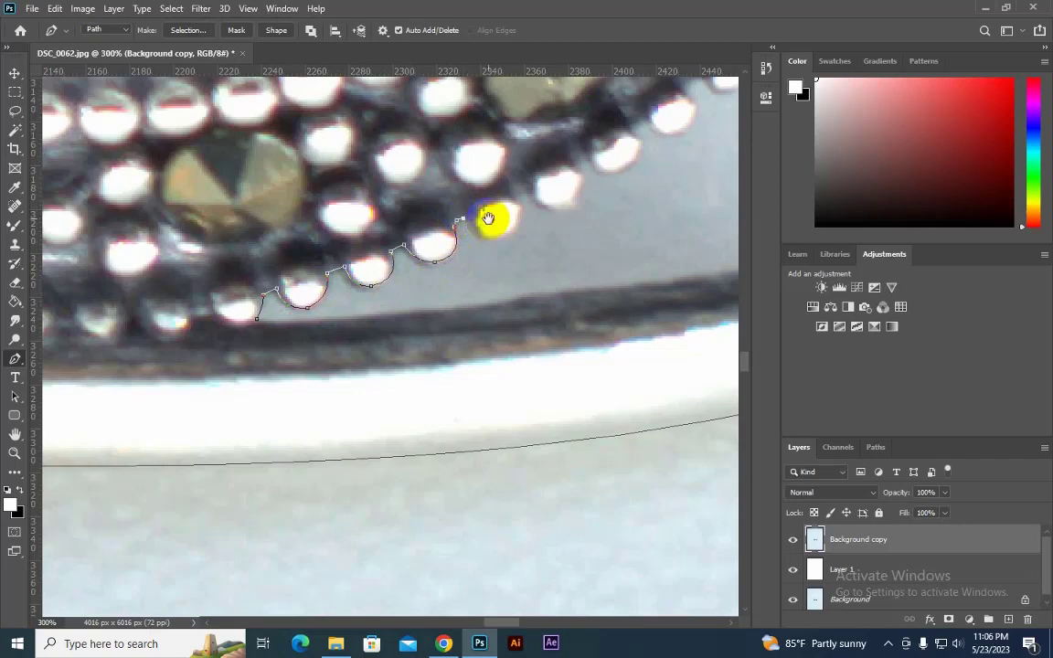
mouse_move(489, 221)
left_mouse_down()
mouse_move(313, 258)
mouse_move(357, 269)
mouse_move(411, 224)
mouse_move(408, 209)
left_mouse_up()
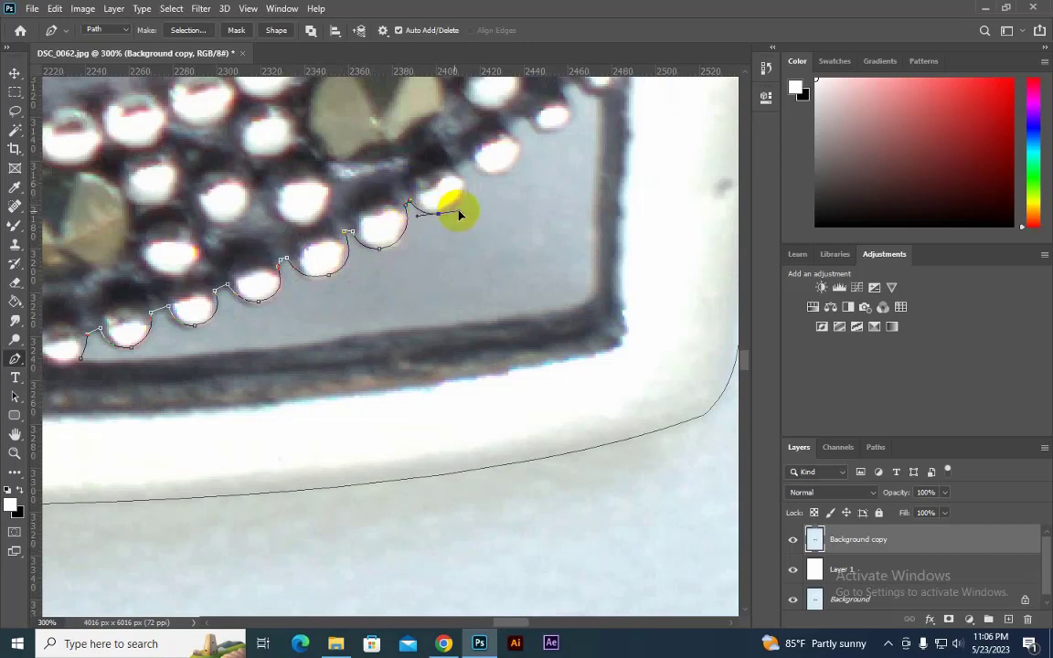
left_click_drag(458, 176, 448, 154)
left_click(465, 175)
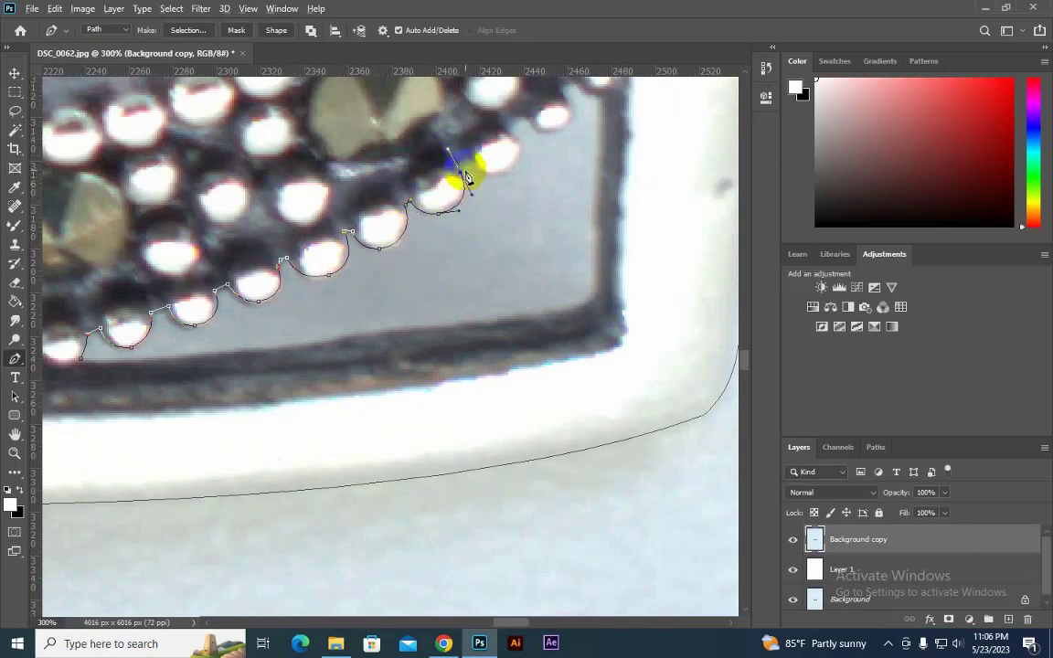
Step: Finish the bead row and run the path along the gap's bottom edge to close it
mouse_move(468, 165)
left_mouse_down()
mouse_move(254, 287)
mouse_move(284, 286)
left_mouse_up()
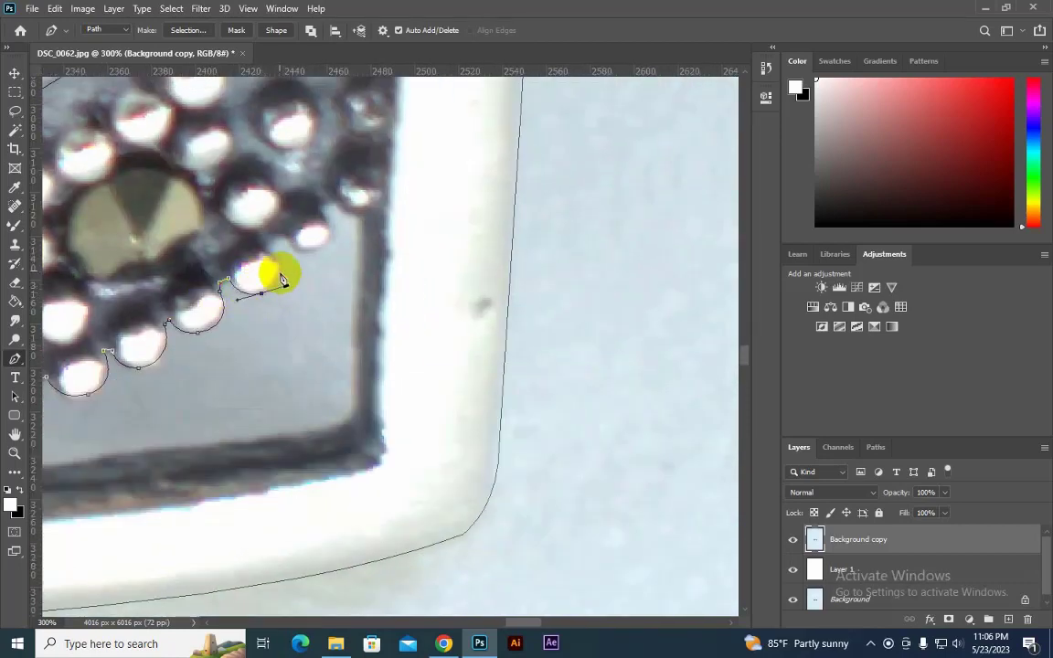
mouse_move(262, 243)
left_mouse_down()
mouse_move(279, 254)
mouse_move(331, 222)
left_mouse_up()
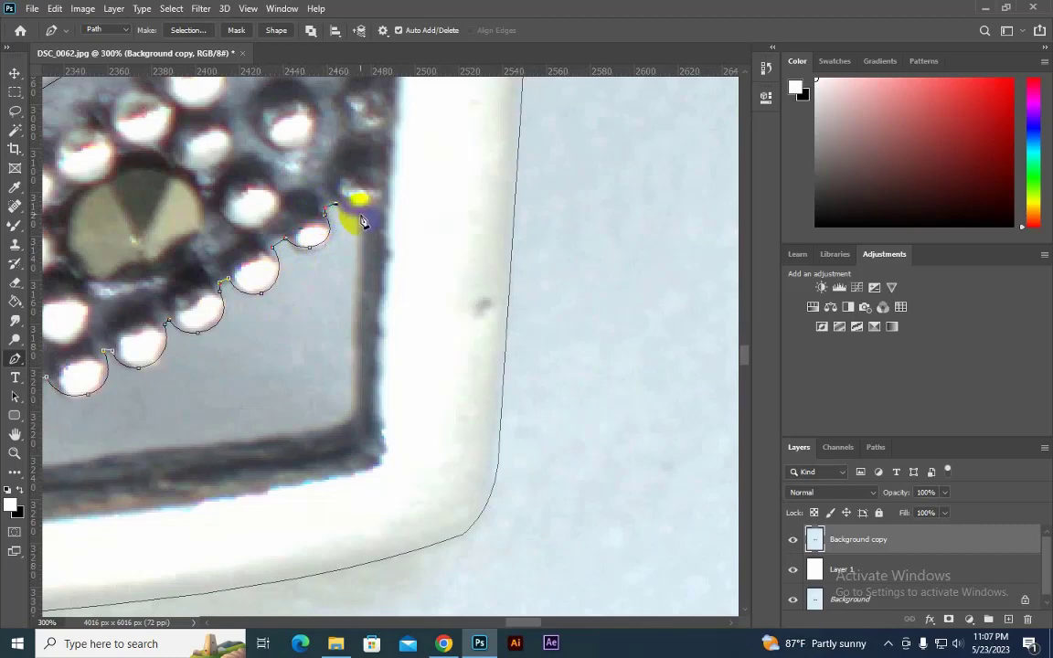
left_click(372, 212)
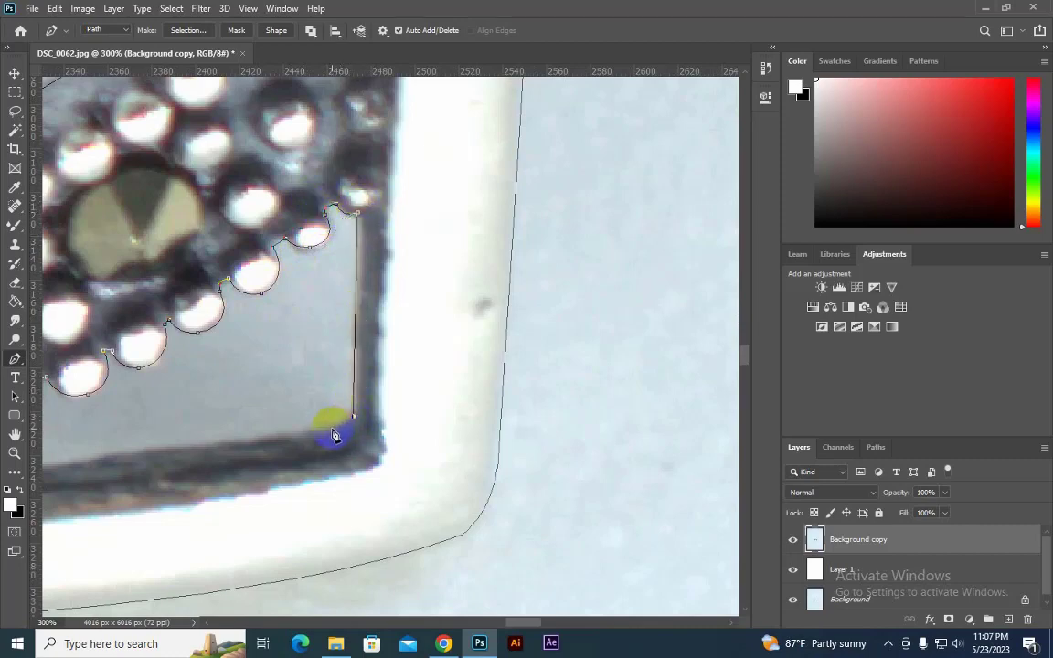
left_click_drag(263, 440, 482, 400)
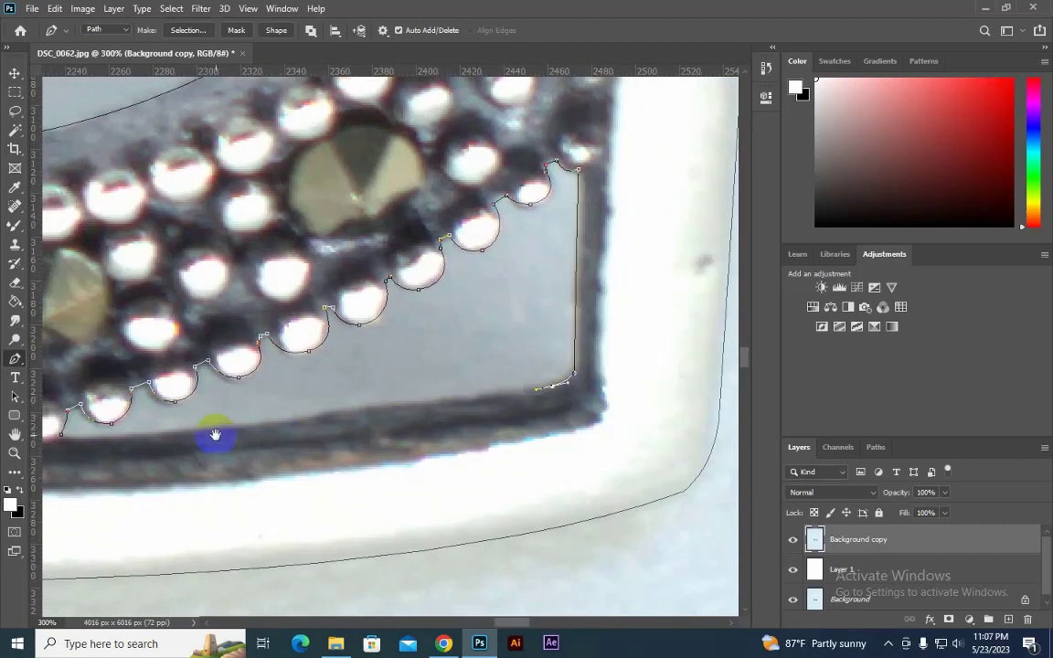
left_click_drag(211, 435, 361, 425)
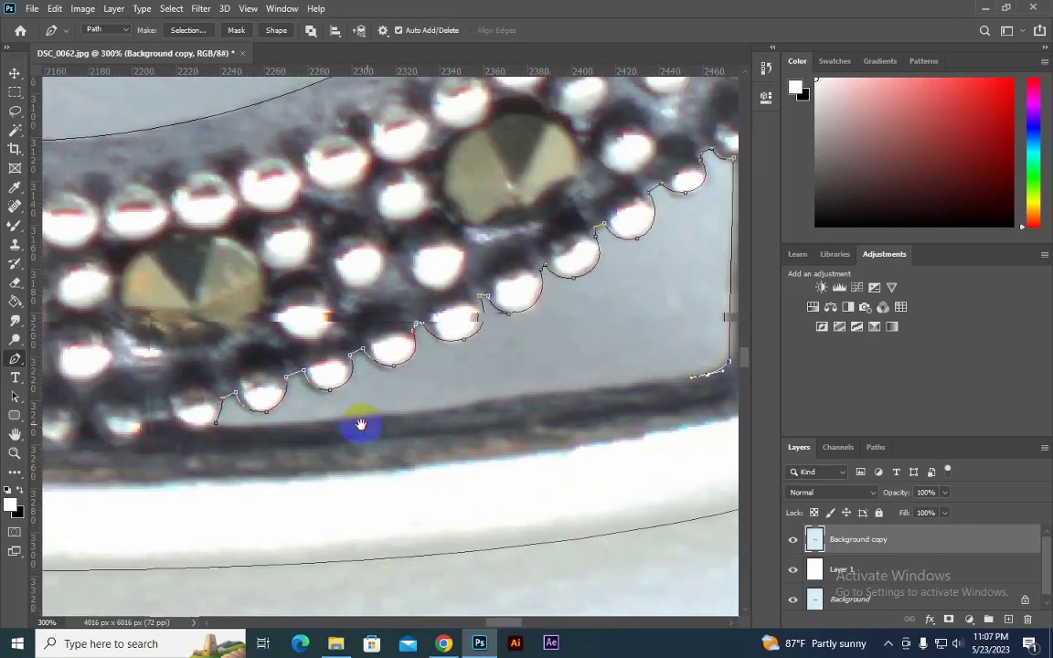
left_click(220, 422)
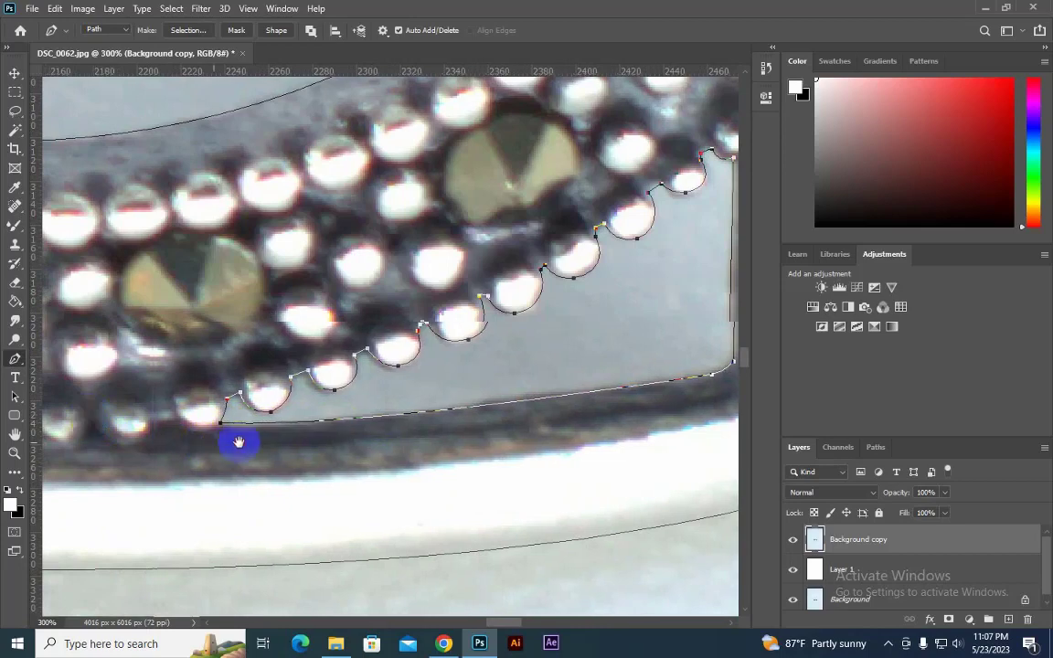
left_click_drag(238, 443, 503, 367)
Step: Save the work path as Path 1
left_click(876, 447)
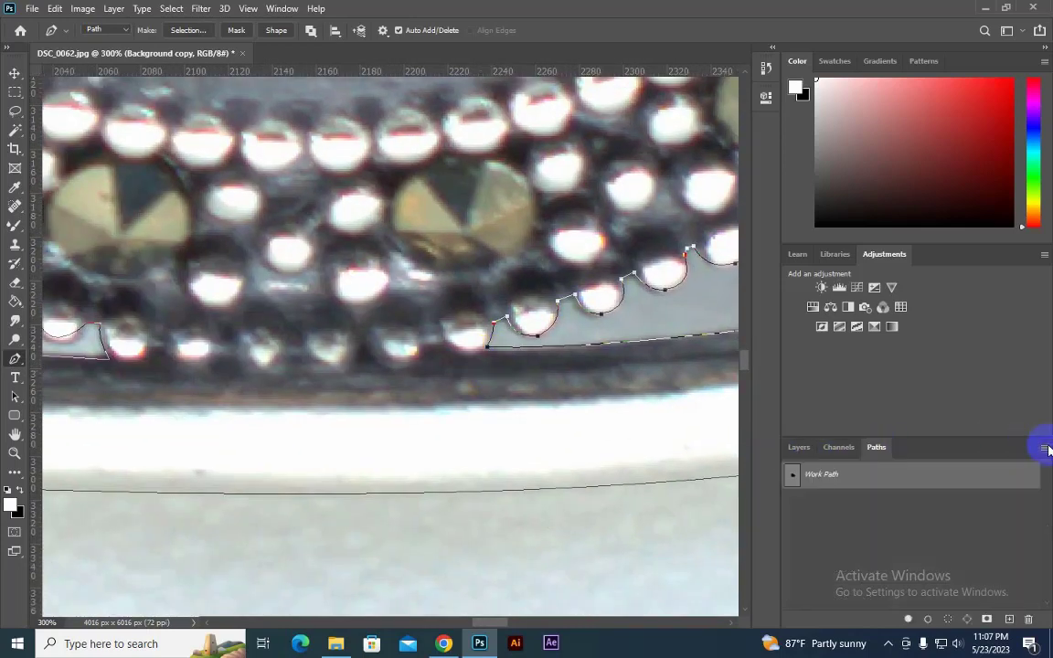
left_click(1045, 448)
left_click(964, 218)
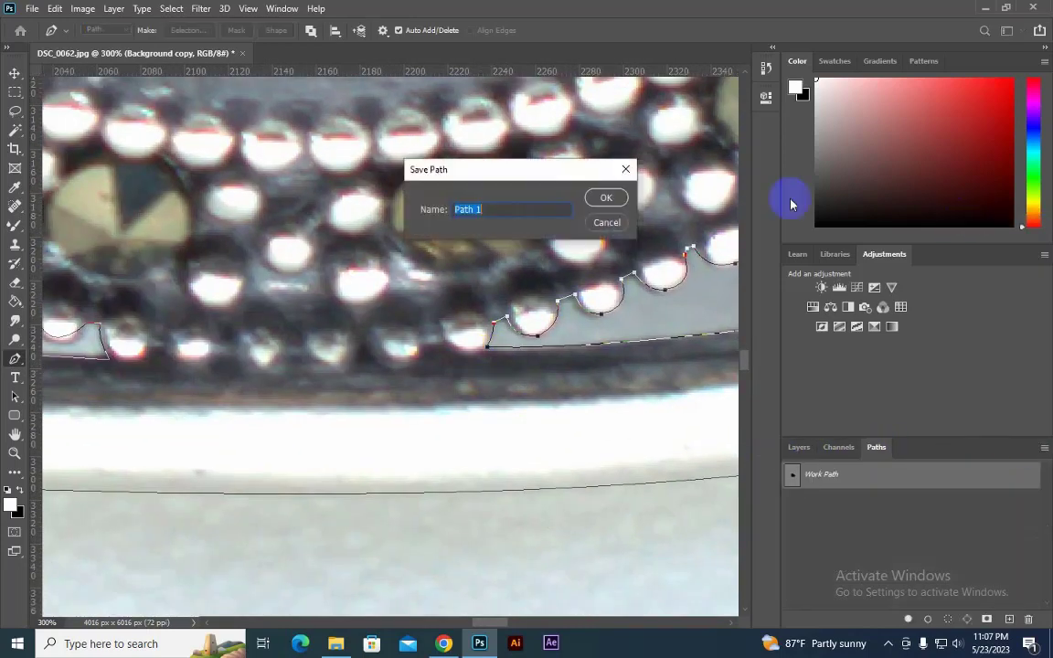
left_click(606, 198)
Step: Make a selection from Path 1 and delete the grey gaps to white
right_click(469, 211)
left_click(502, 262)
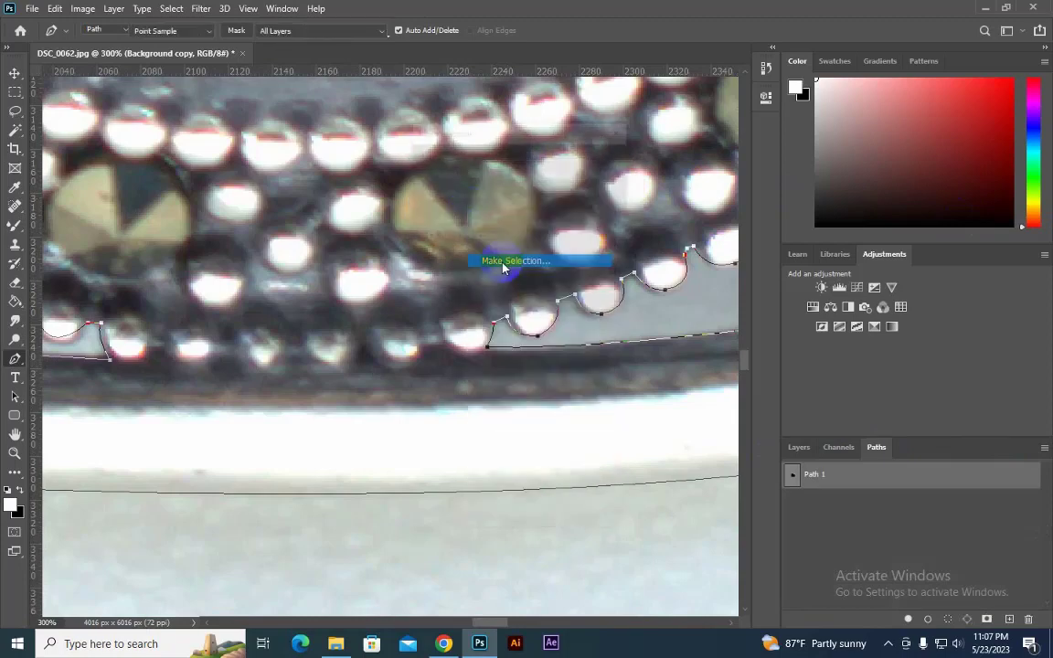
left_click(600, 161)
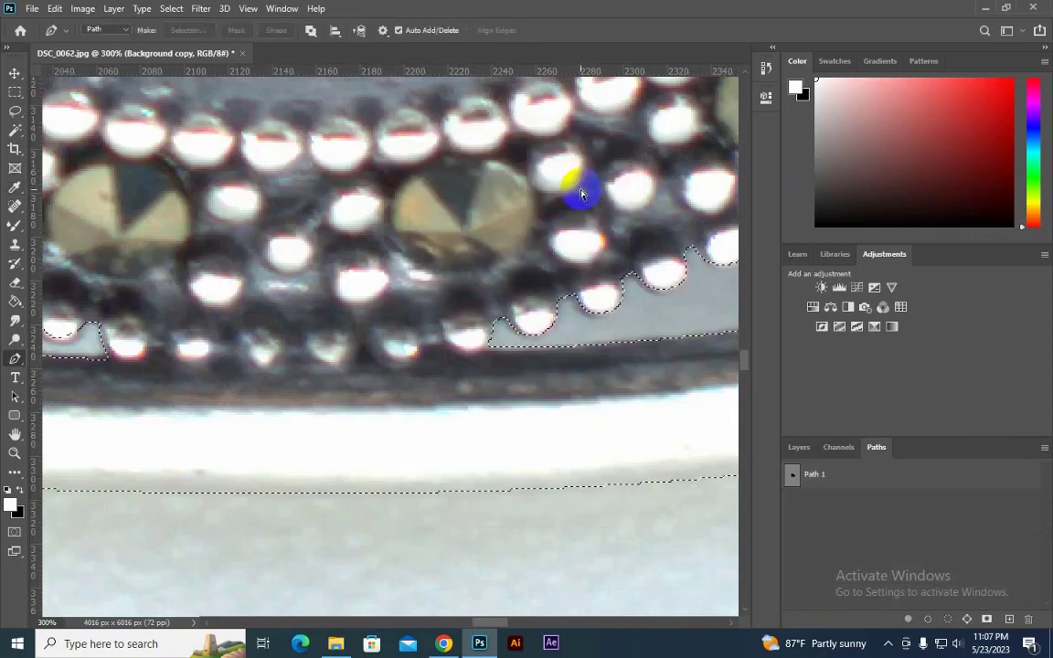
key("Delete")
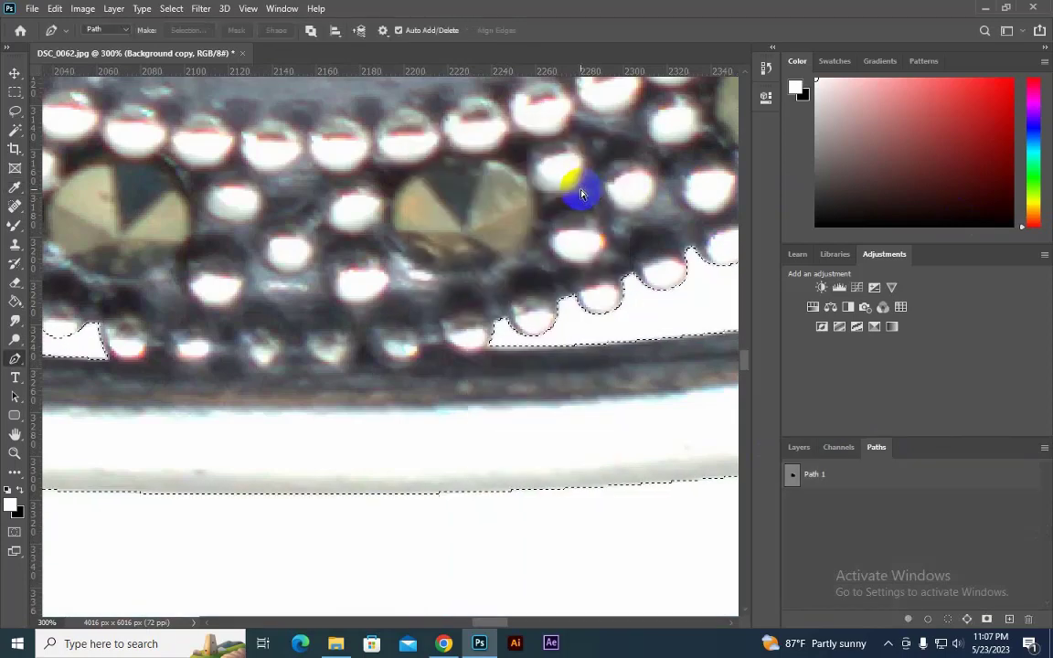
key("ctrl+0")
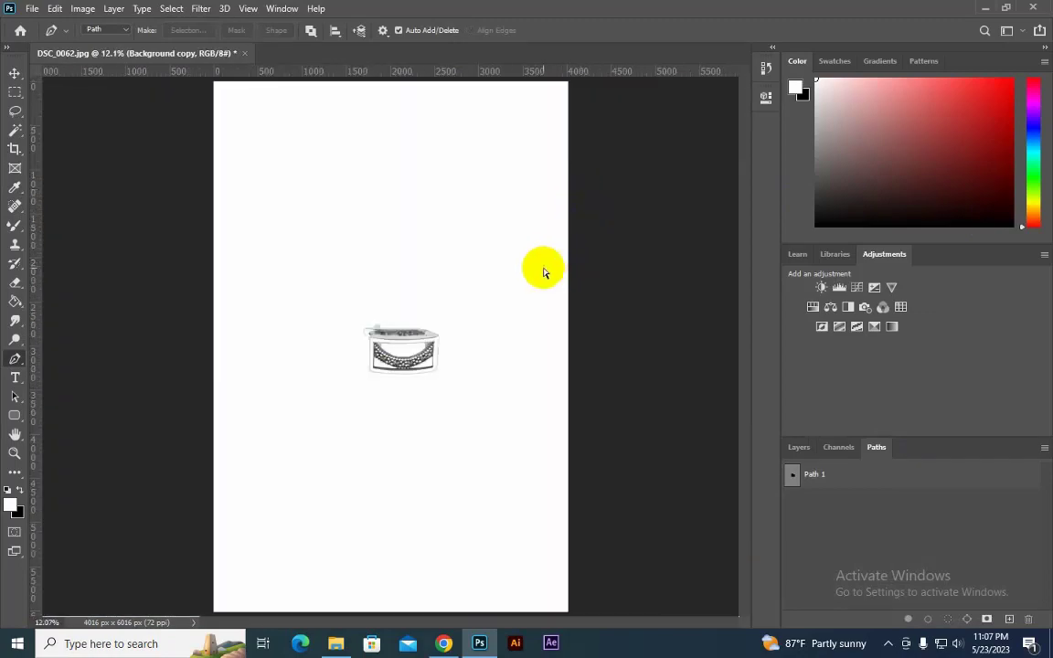
Step: Save the document as DSC_0062.psd and zoom in on the earring
key("ctrl+shift+s")
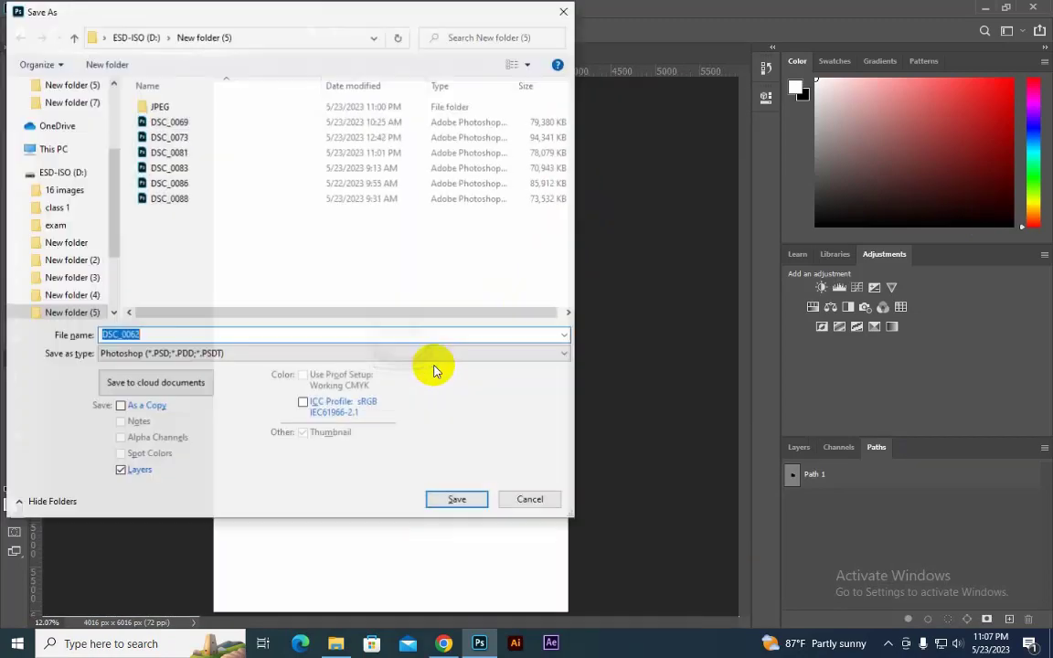
key("Return")
key("Return")
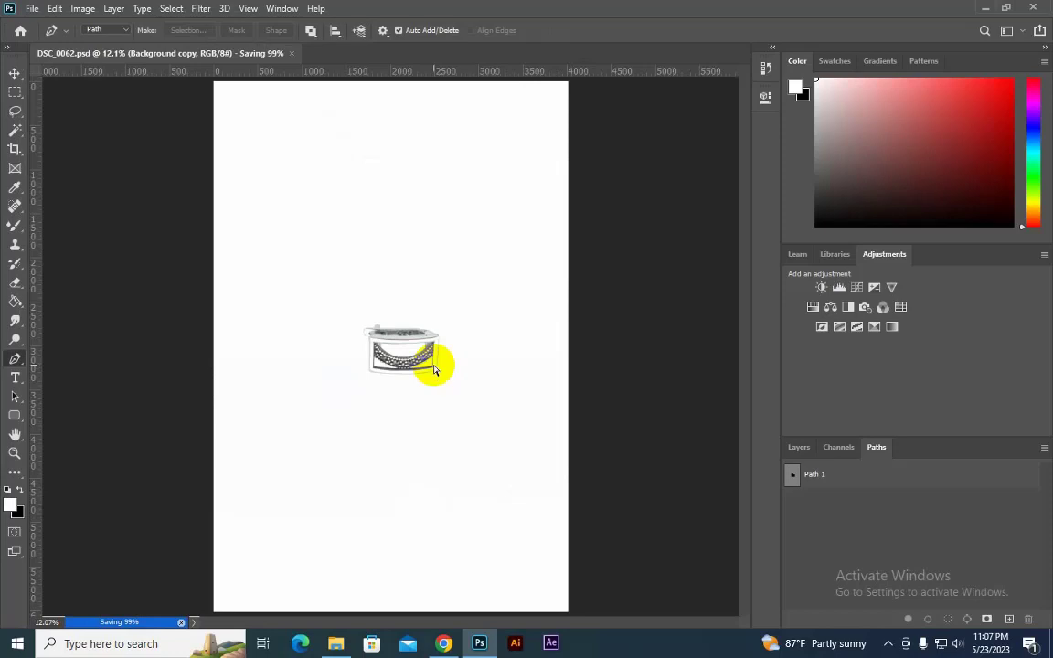
key("ctrl+plus")
key("ctrl+plus")
key("ctrl+plus")
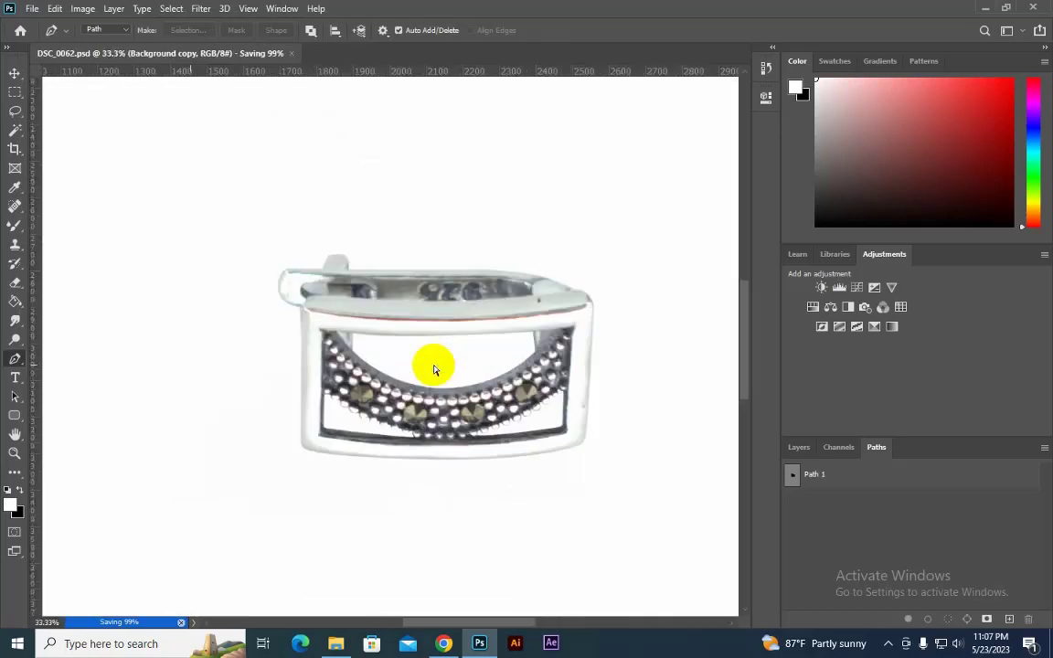
left_click(797, 448)
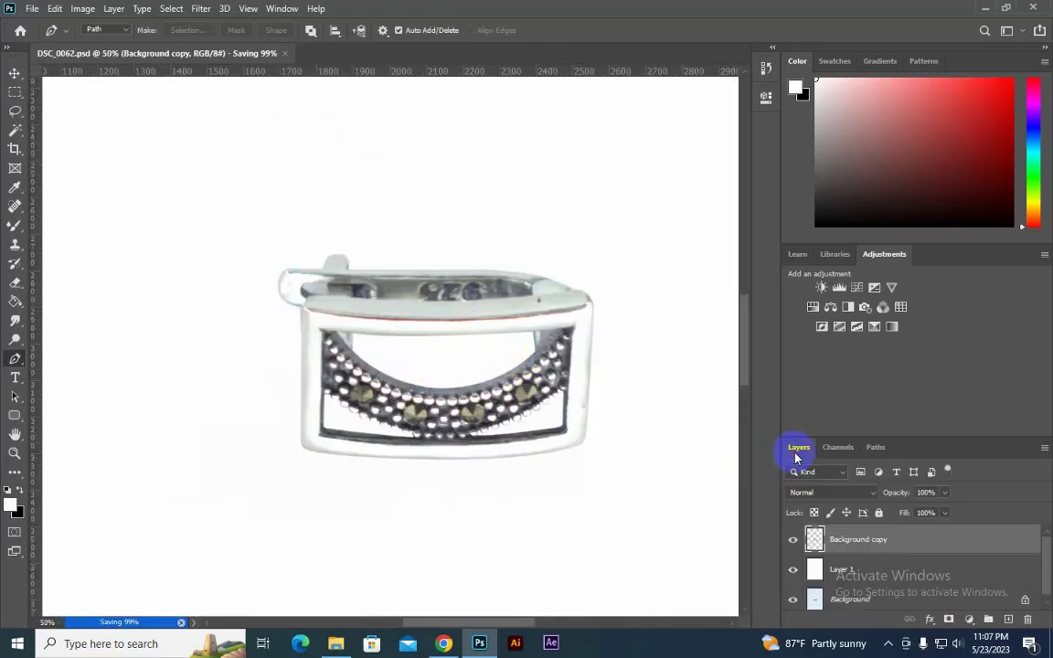
key("ctrl+plus")
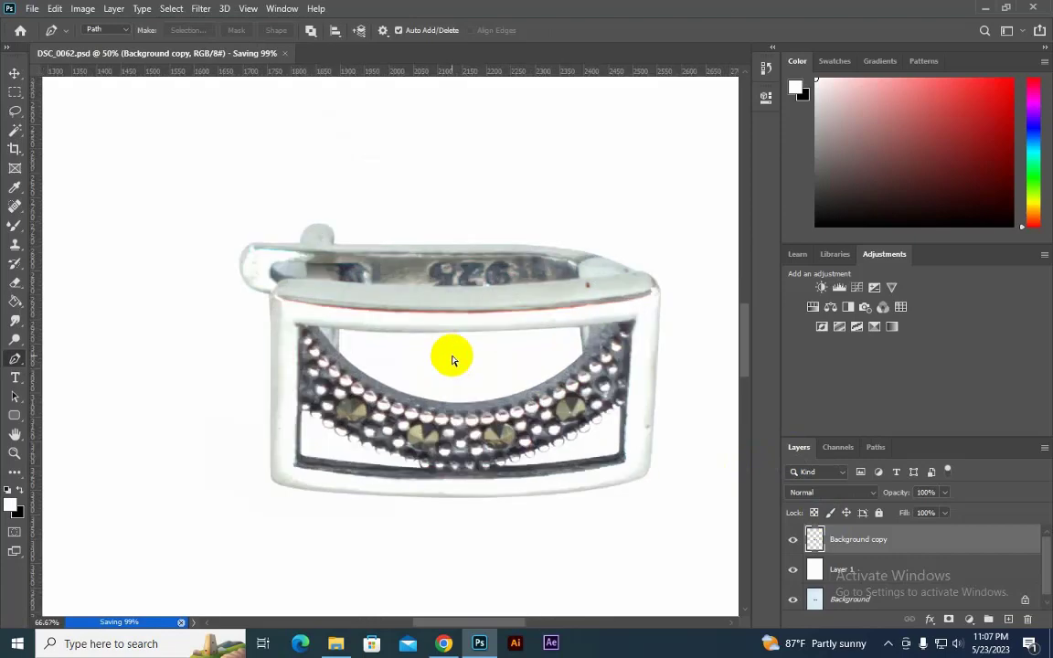
Step: Trace a closed curved path around the top band above the front bar, with broken handles at both ends
left_click(273, 296)
scroll(249, 303, "right", 3)
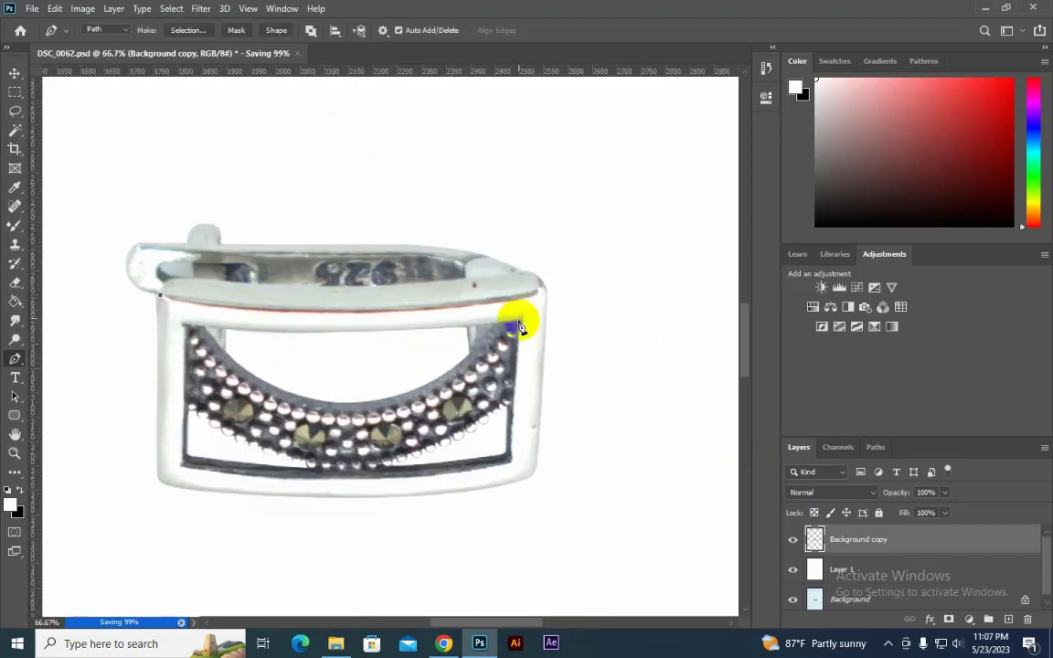
left_click_drag(539, 293, 672, 253)
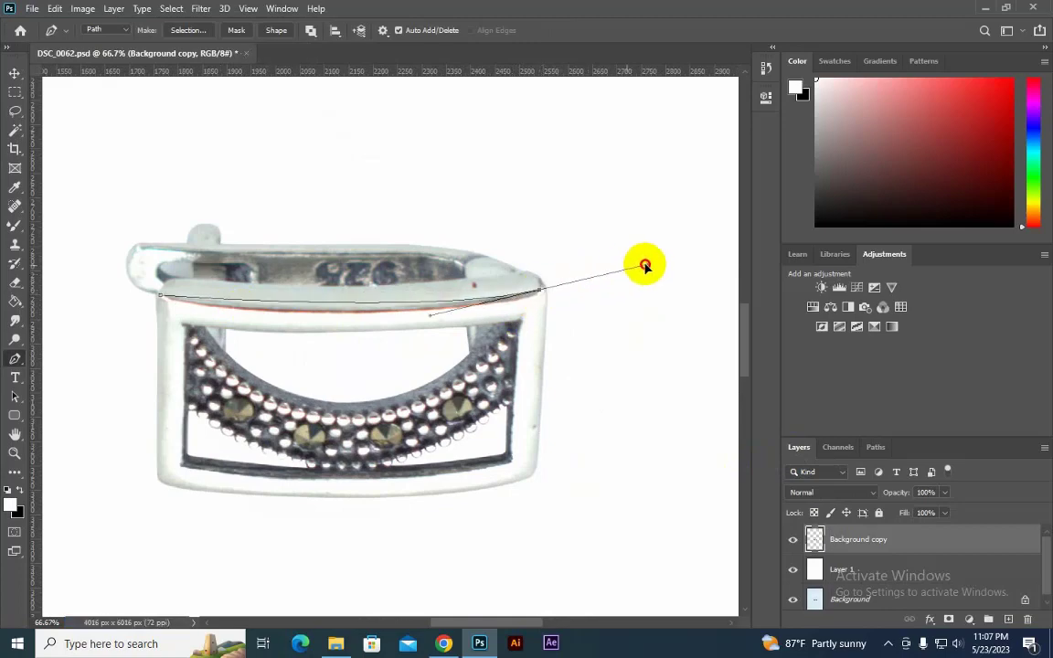
left_click(539, 289, "alt")
left_click_drag(527, 275, 510, 274)
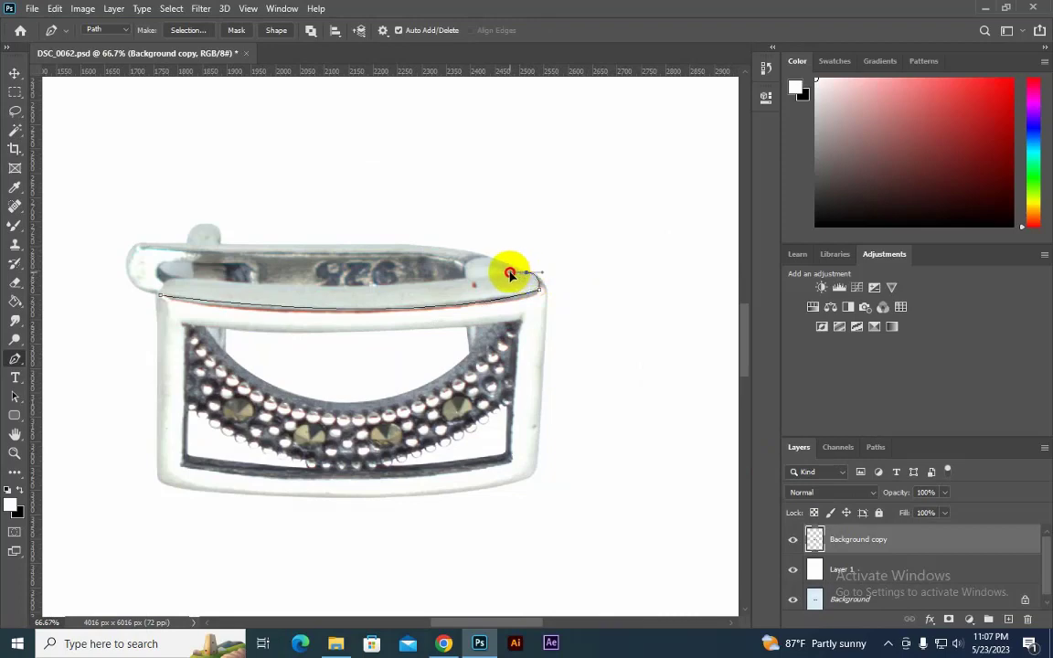
left_click_drag(254, 284, 311, 291)
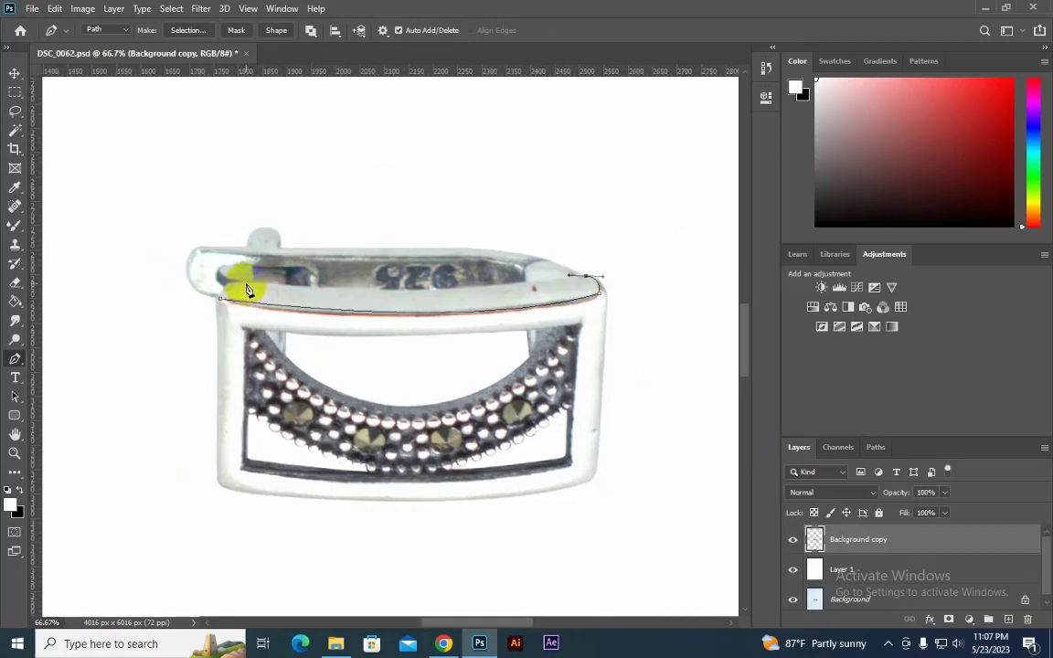
left_click_drag(245, 283, 98, 260)
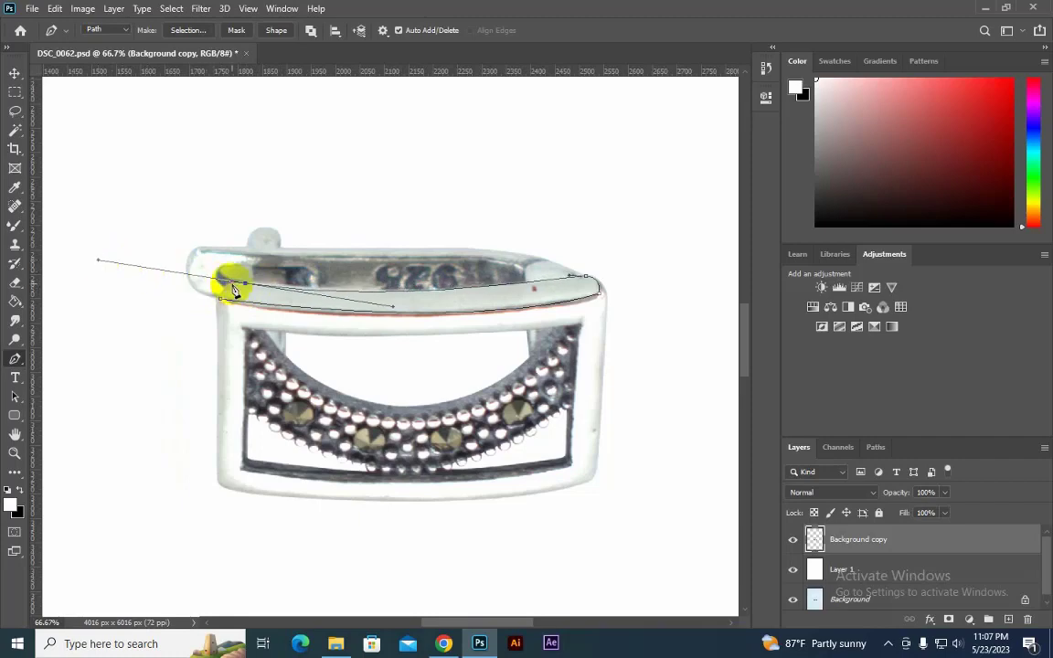
left_click(245, 284, "alt")
left_click_drag(222, 301, 220, 313)
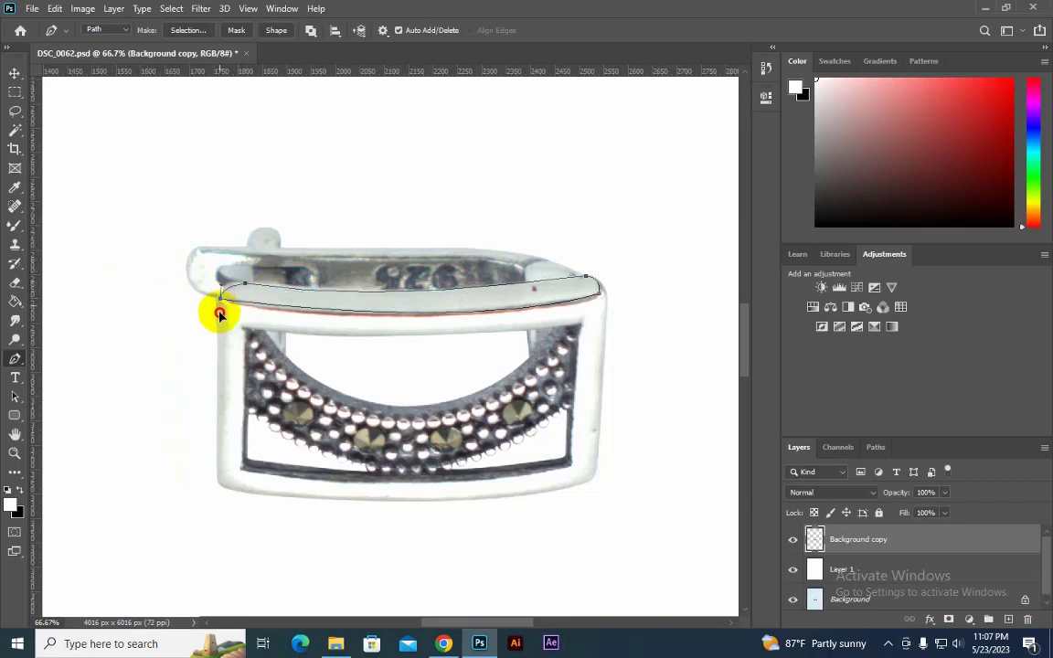
left_click(876, 447)
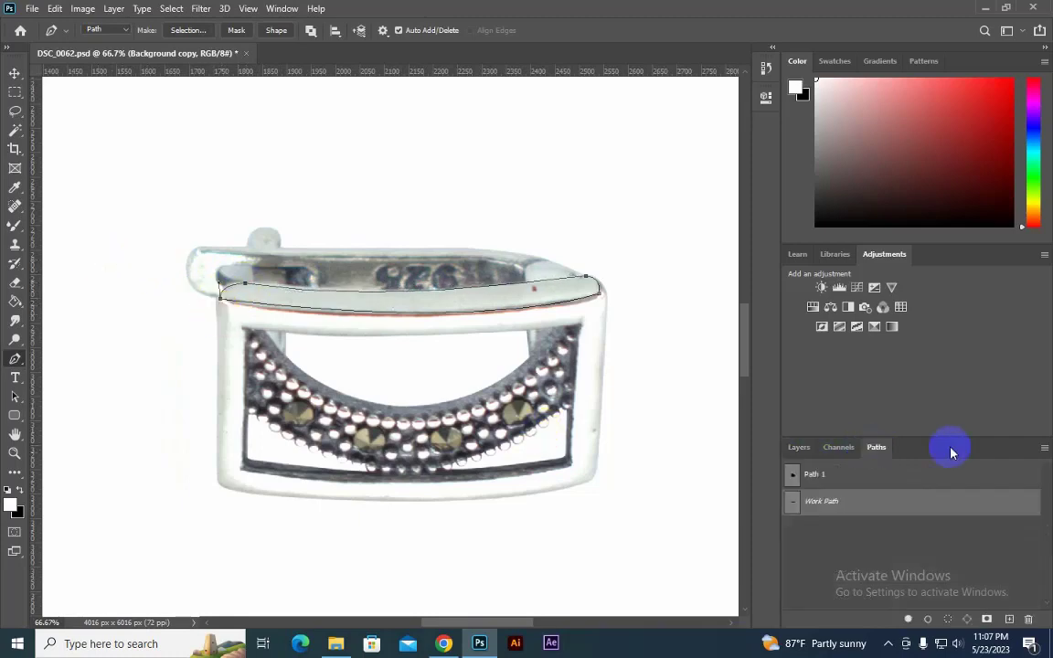
Step: Save the top-band work path as Path 2
left_click(1045, 448)
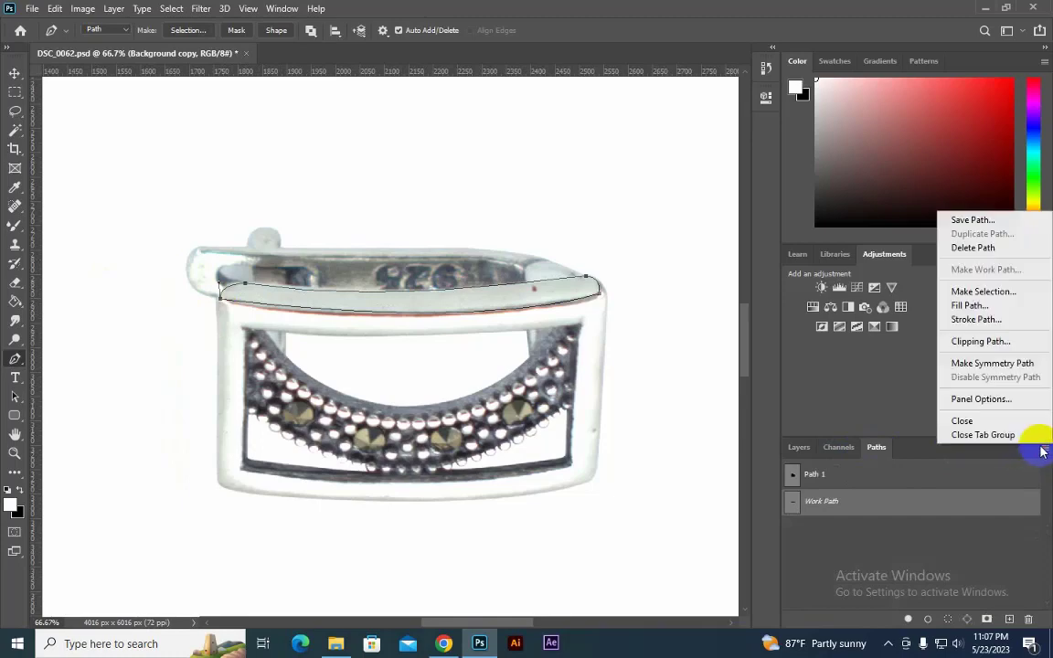
left_click(980, 228)
left_click(606, 197)
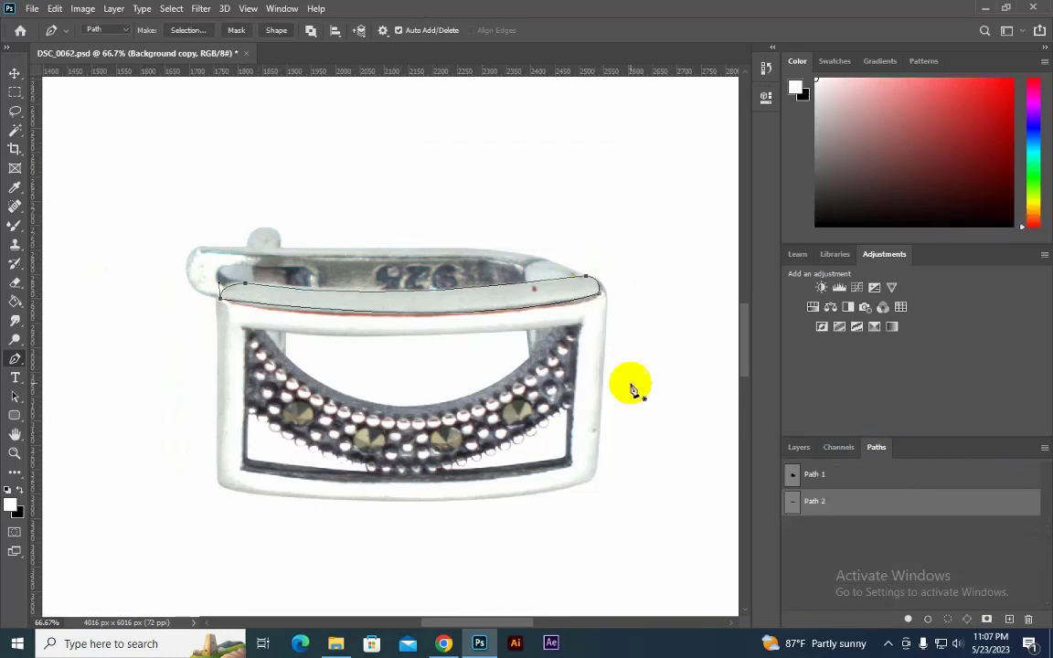
left_click(799, 448)
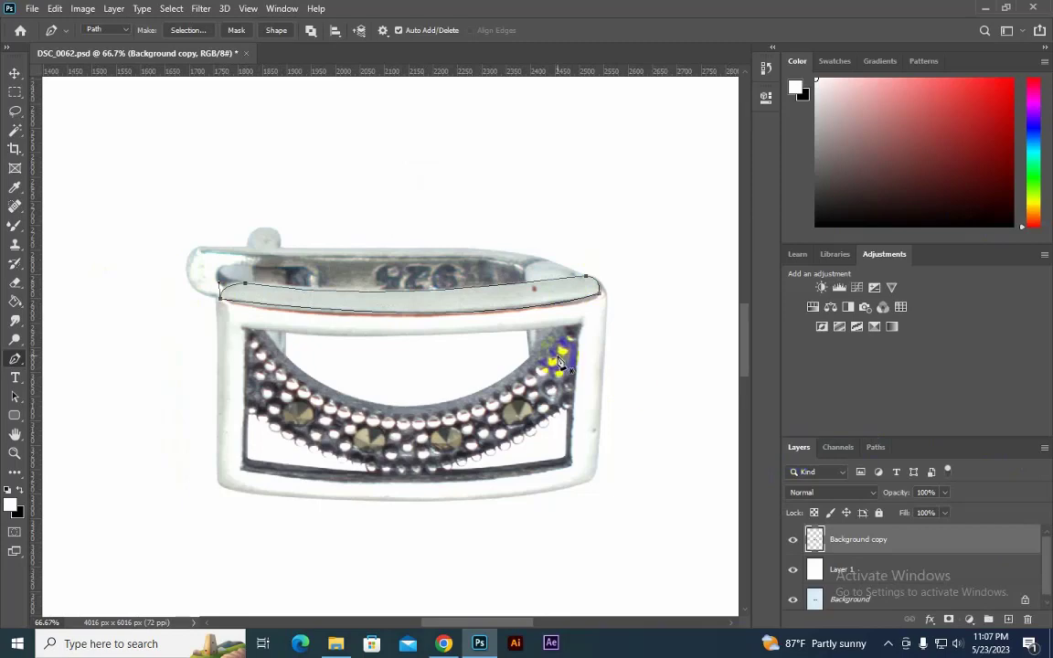
key("Escape")
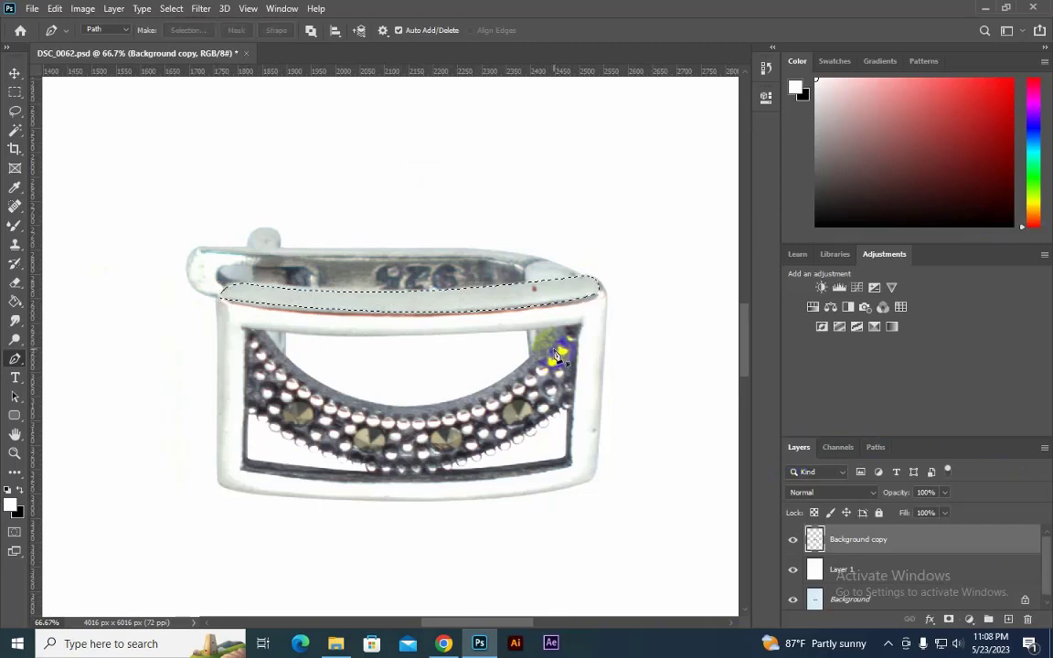
Step: Select the earring, add Brightness/Contrast at brightness 15, and merge it down
left_click(806, 555)
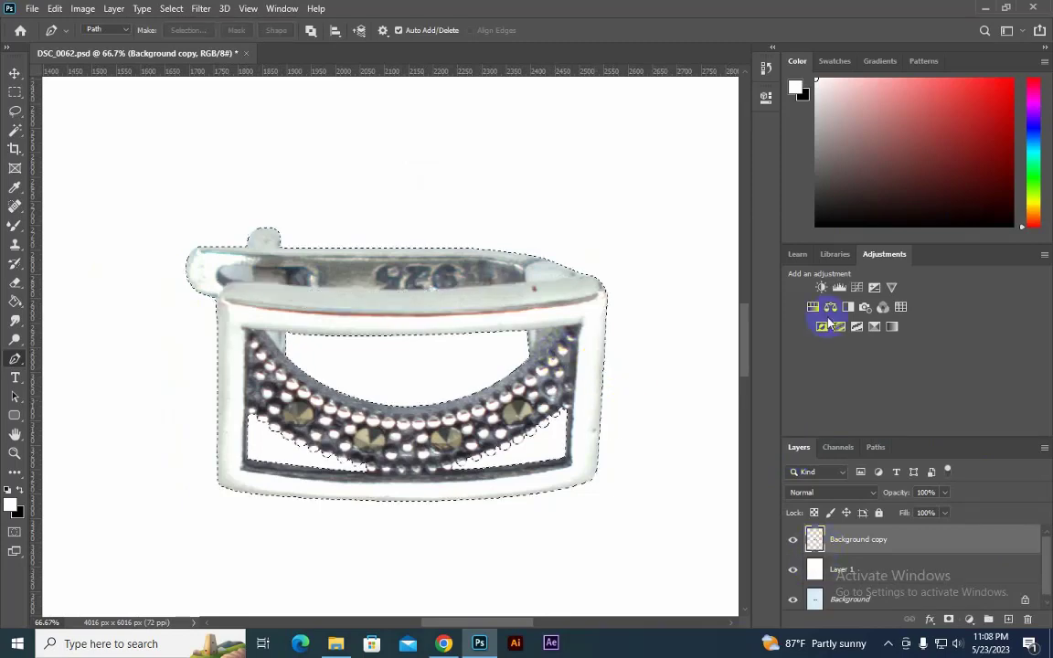
left_click(821, 287)
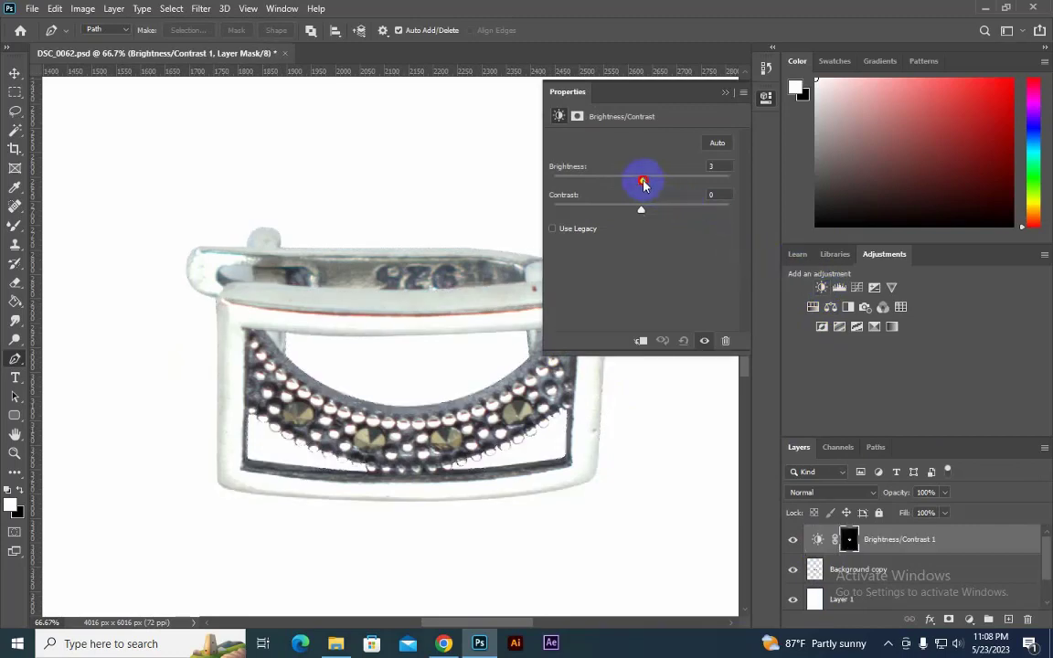
left_click_drag(643, 183, 651, 183)
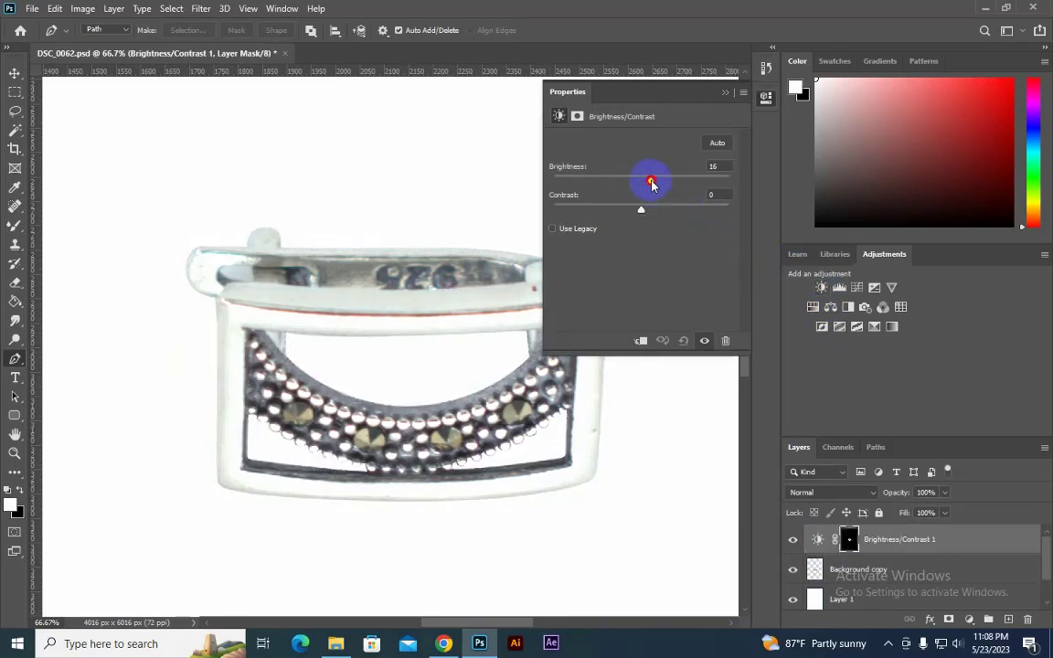
left_click(650, 183)
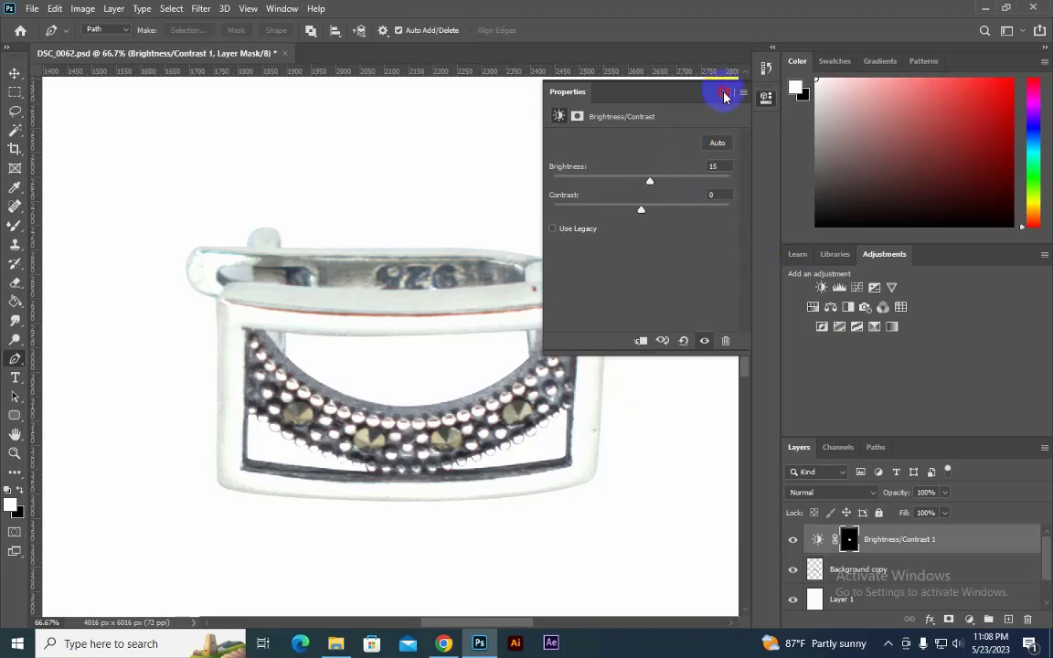
left_click(724, 95)
left_click(868, 571, "shift")
key("ctrl+e")
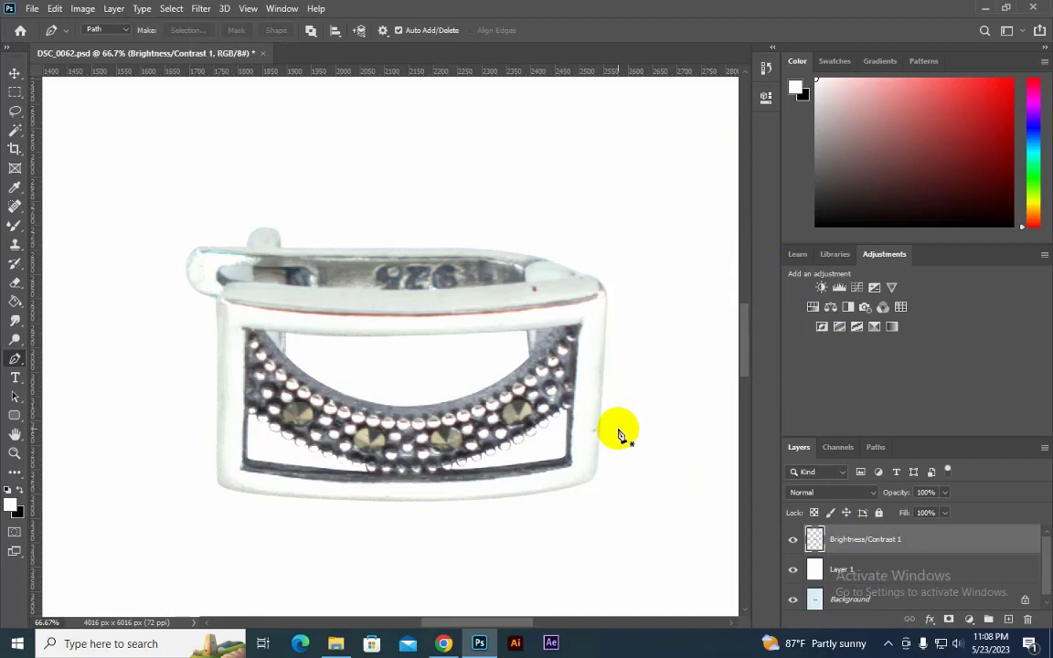
left_click(569, 403)
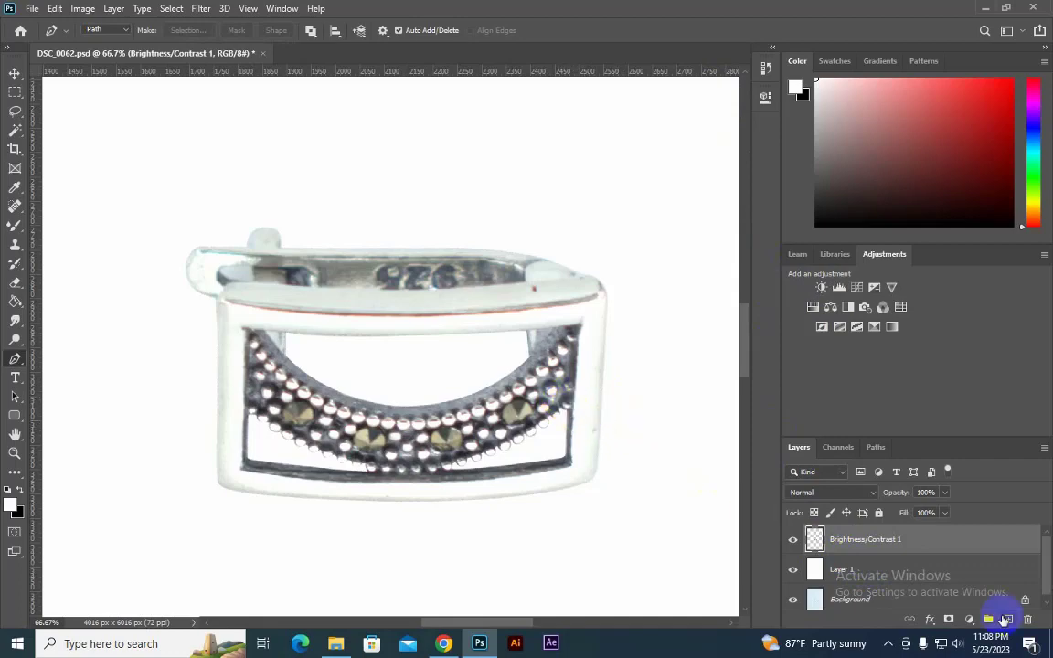
Step: Place path points along the lower stone row and the ring's lower left edge
left_click(401, 445)
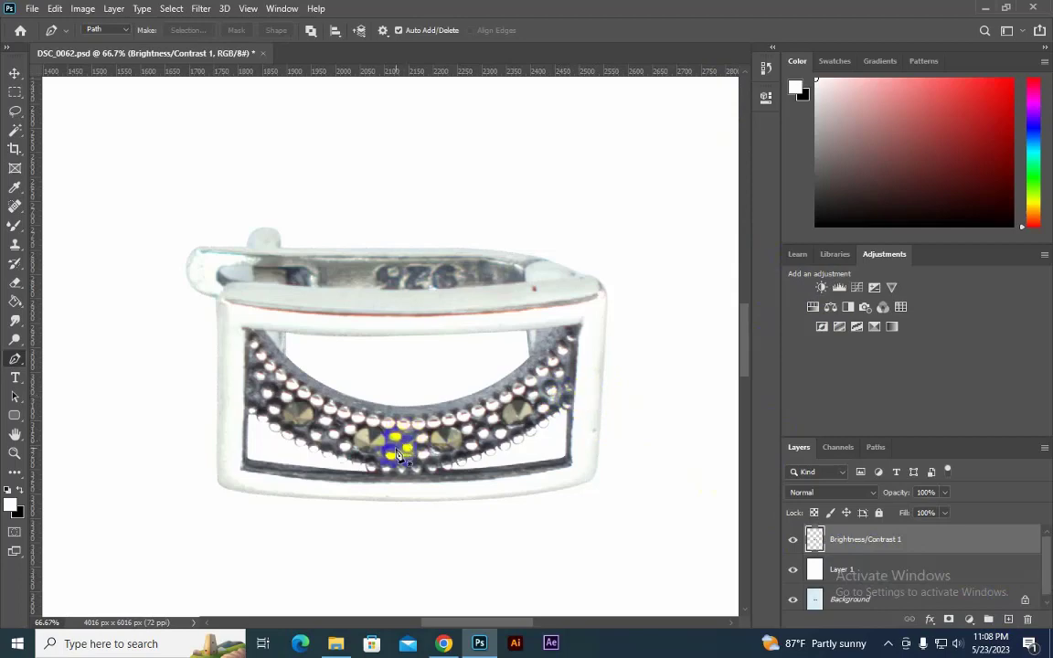
left_click(254, 468)
left_click(249, 416)
left_click(240, 474)
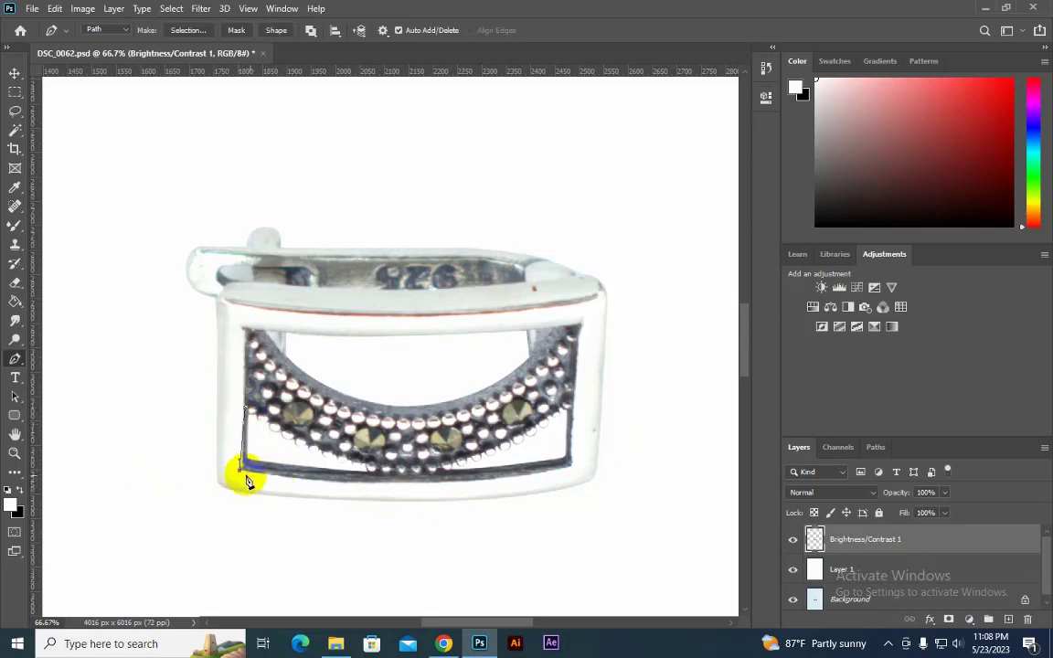
Step: Outline the lower band's right corner and bottom edge, close it, select it, and create Layer 2
left_click_drag(570, 465, 698, 426)
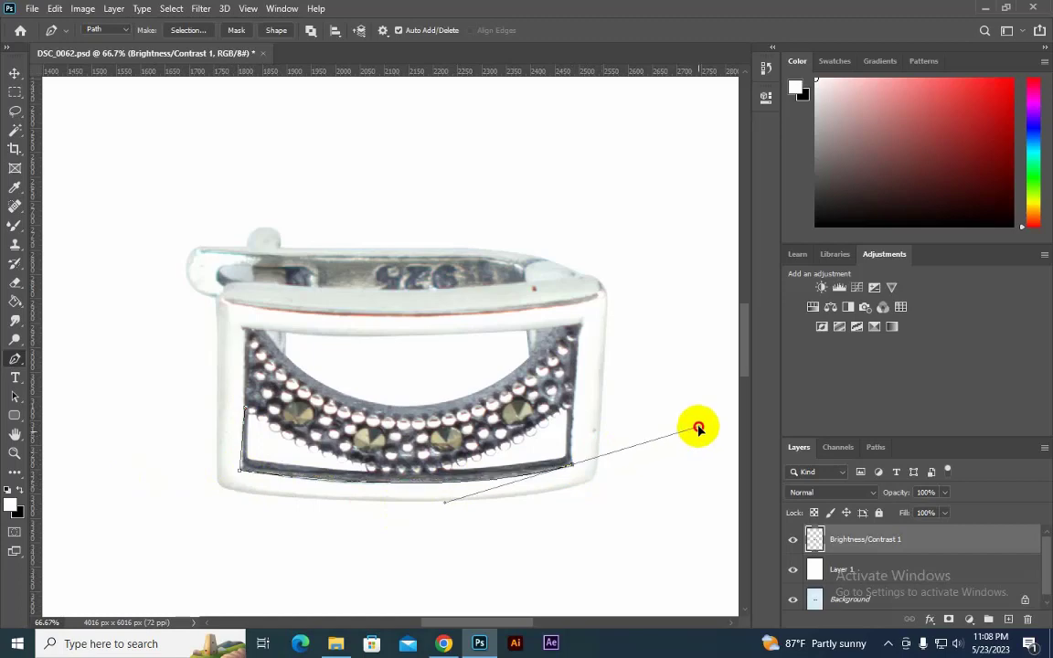
left_click(571, 467, "alt")
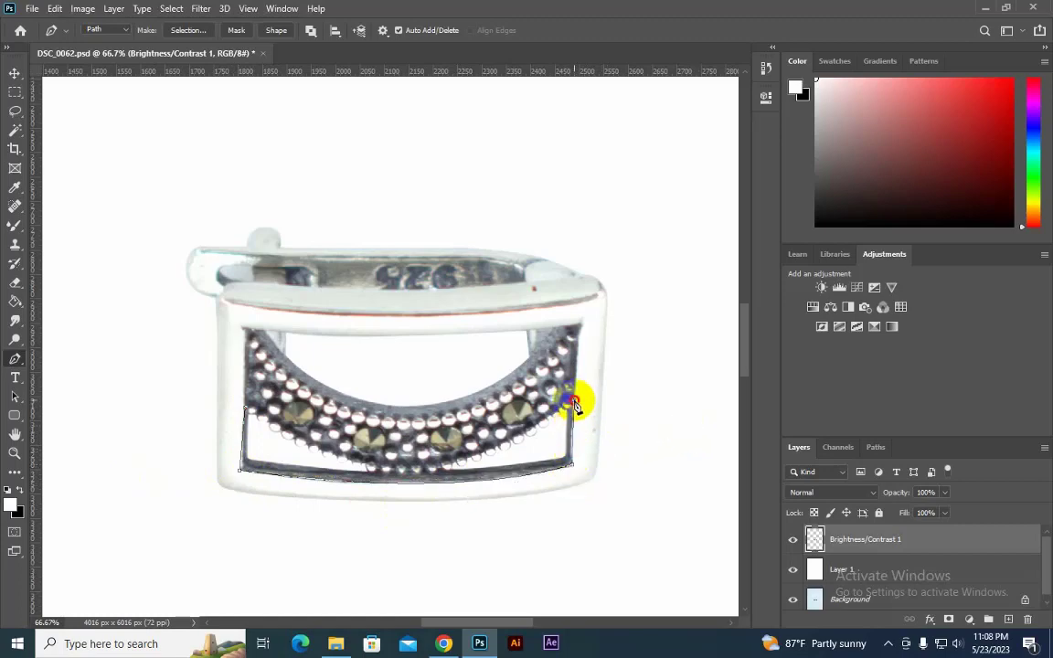
left_click_drag(572, 403, 540, 452)
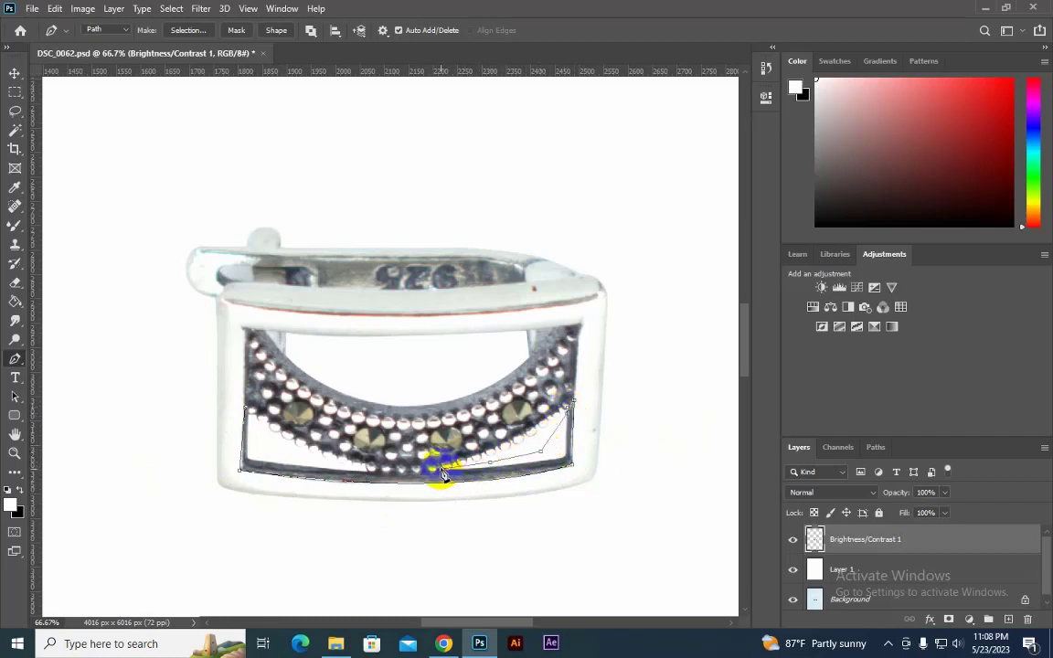
left_click(341, 468)
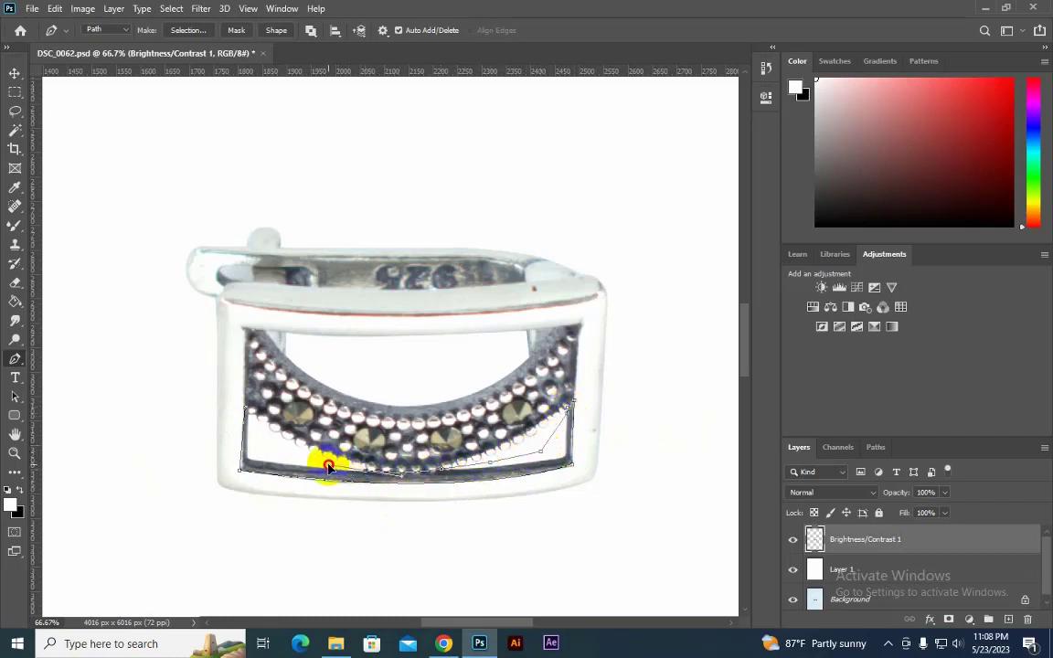
left_click_drag(329, 467, 358, 479)
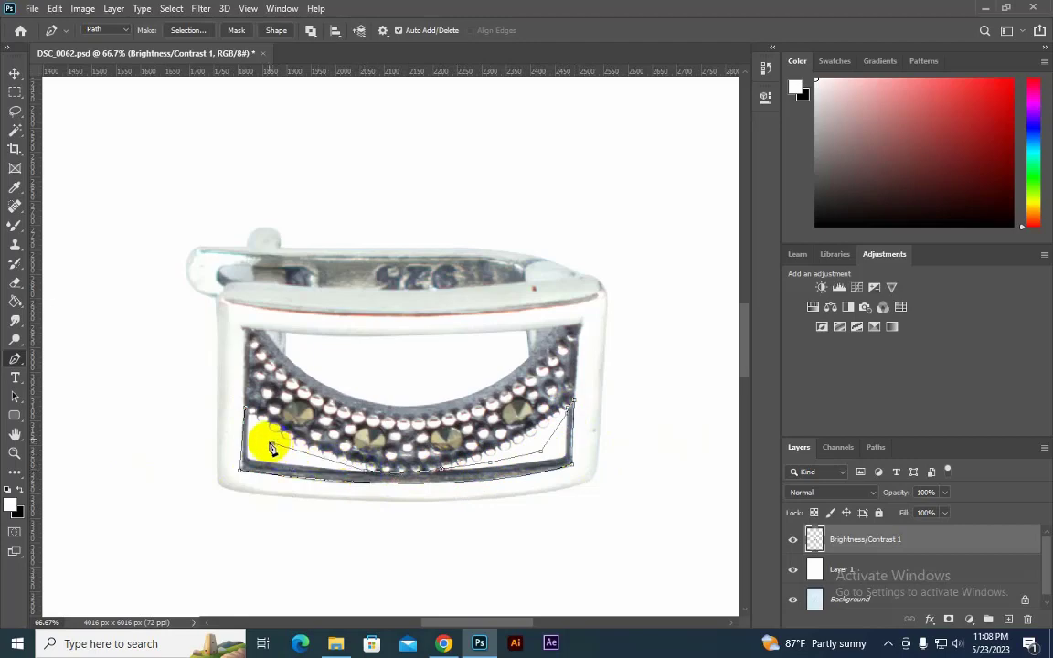
left_click_drag(245, 410, 277, 446)
key("ctrl+Return")
key("ctrl+shift+alt+n")
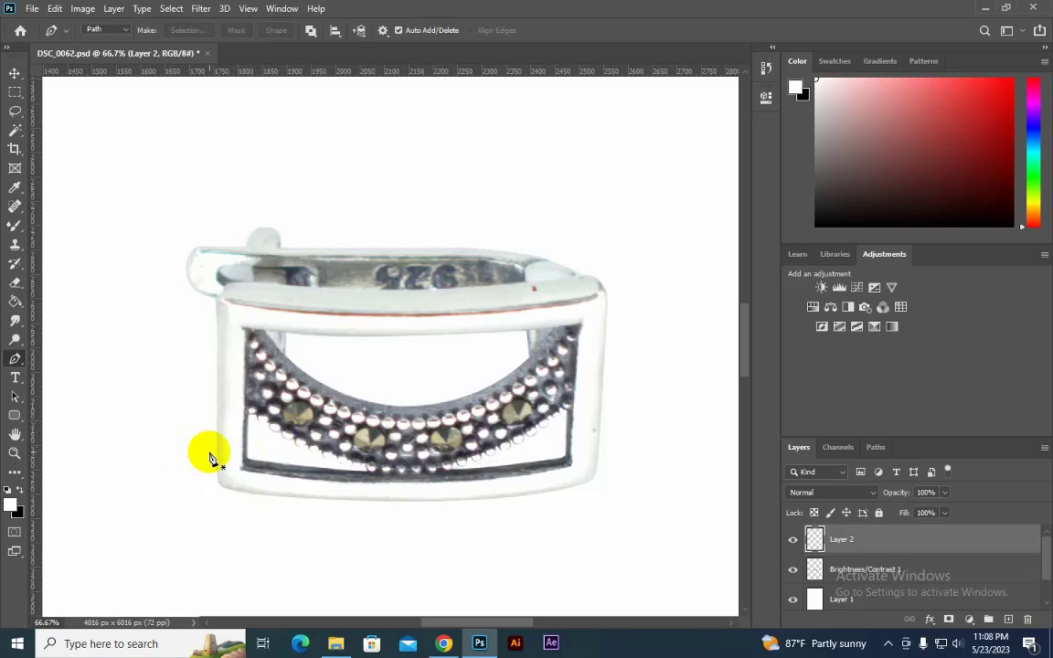
Step: On Brightness/Contrast 1, trace the top rim over the clasp bump to its right corner
left_click(836, 571)
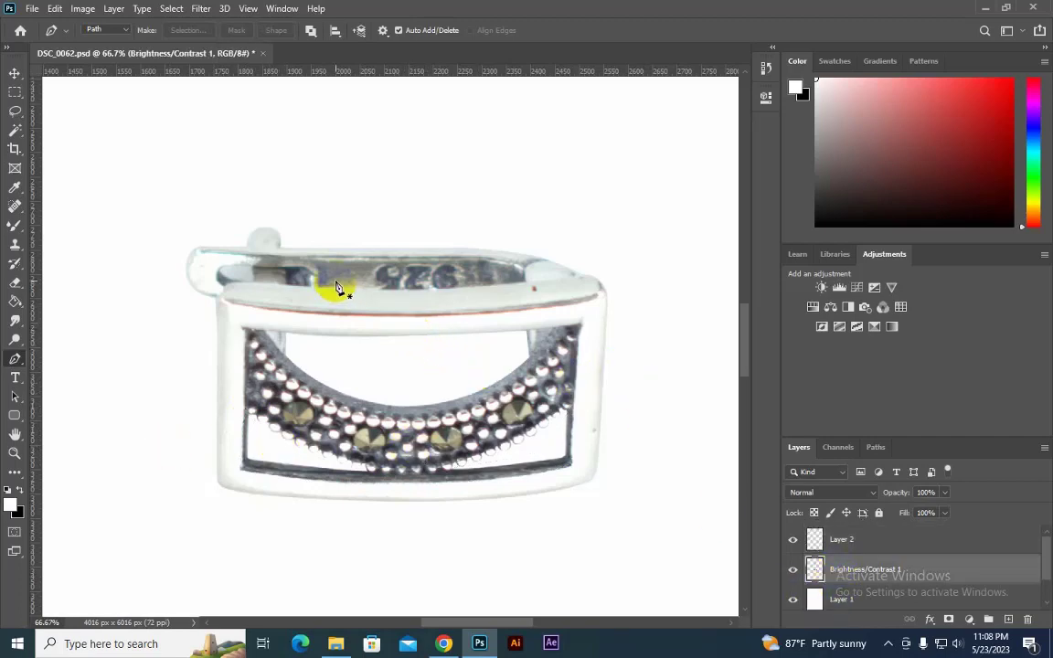
left_click(198, 248)
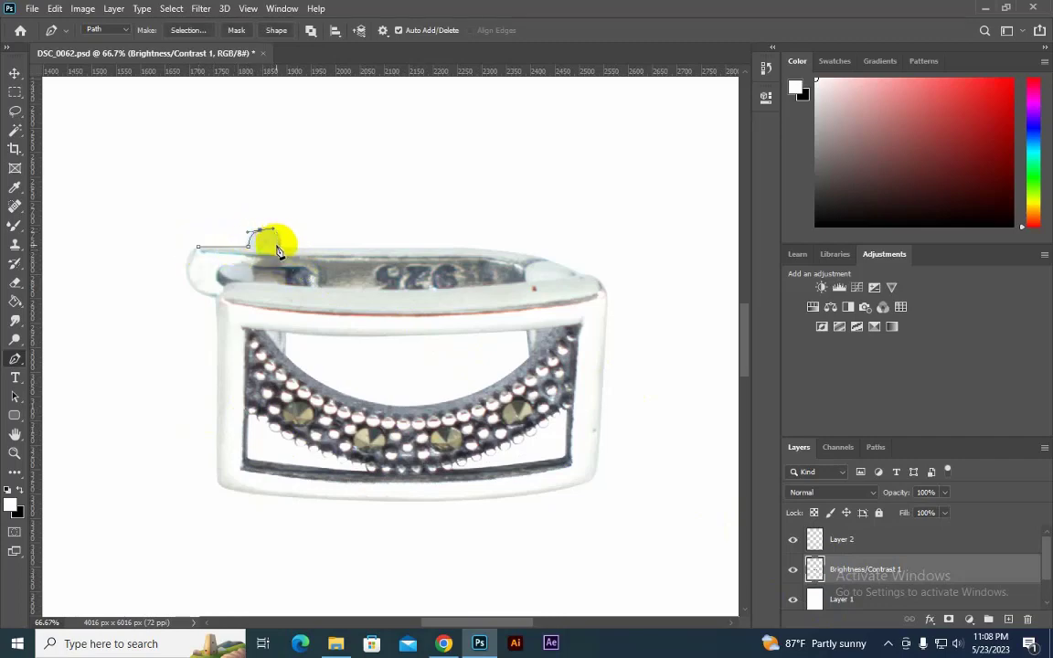
left_click(278, 245)
left_click(530, 248)
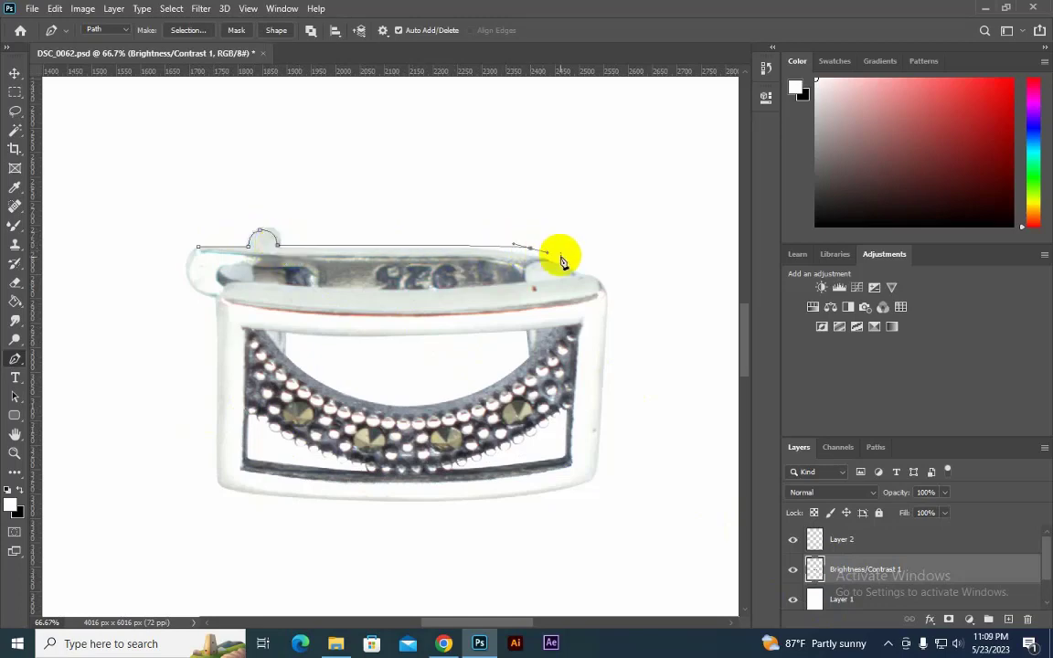
left_click(602, 281)
left_click(536, 281)
Step: Close the rim outline along its lower edge and copy that area to Layer 3
left_click(507, 264)
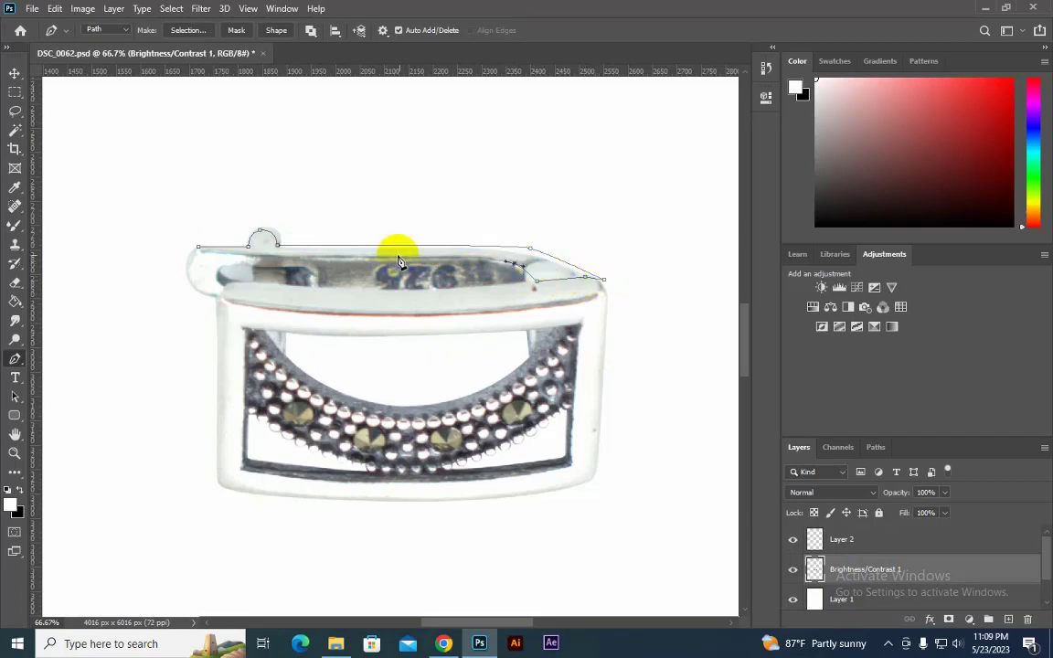
left_click(475, 257)
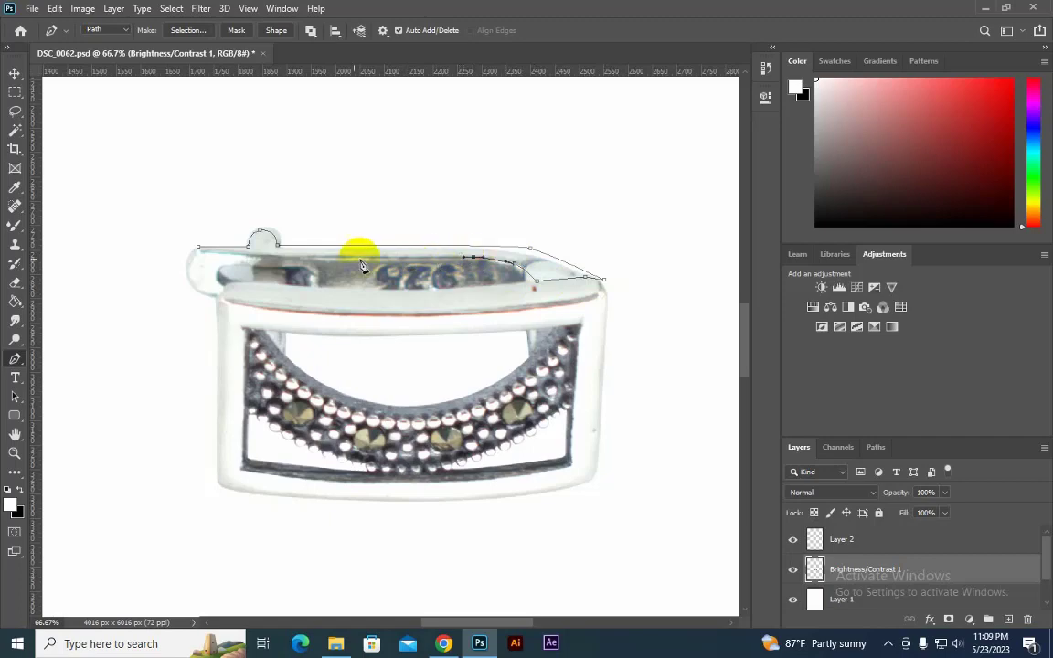
left_click(277, 259)
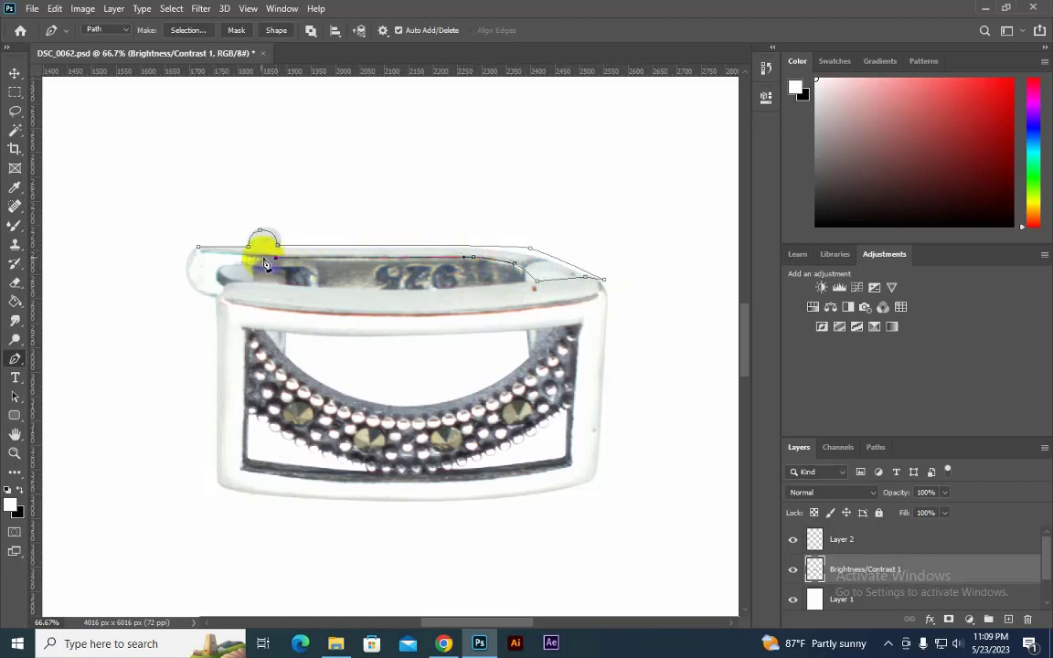
left_click(198, 249)
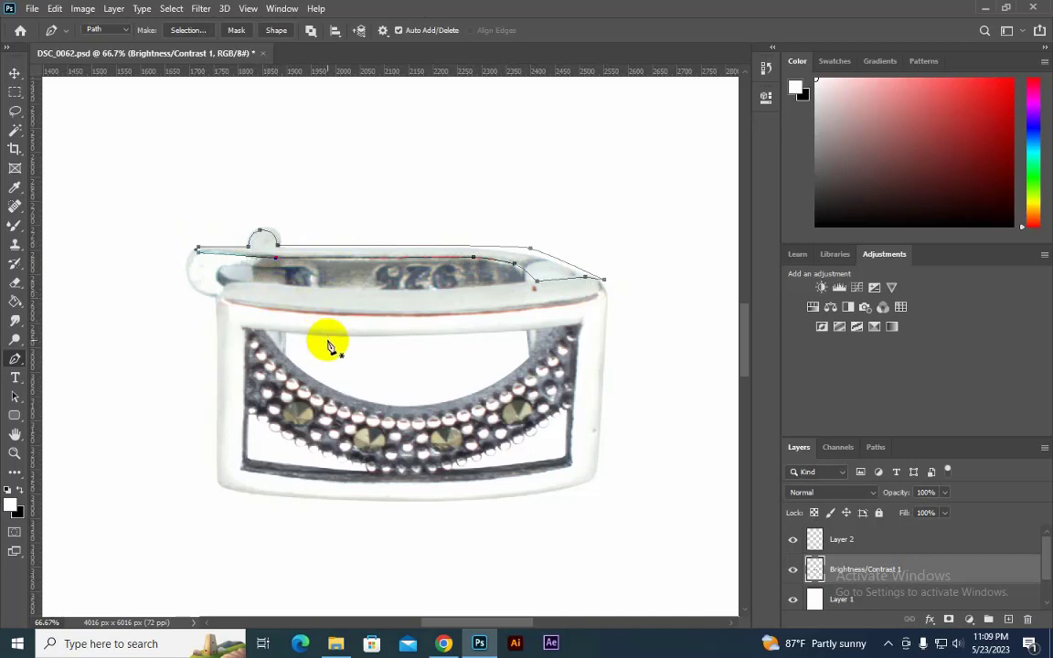
key("ctrl+Return")
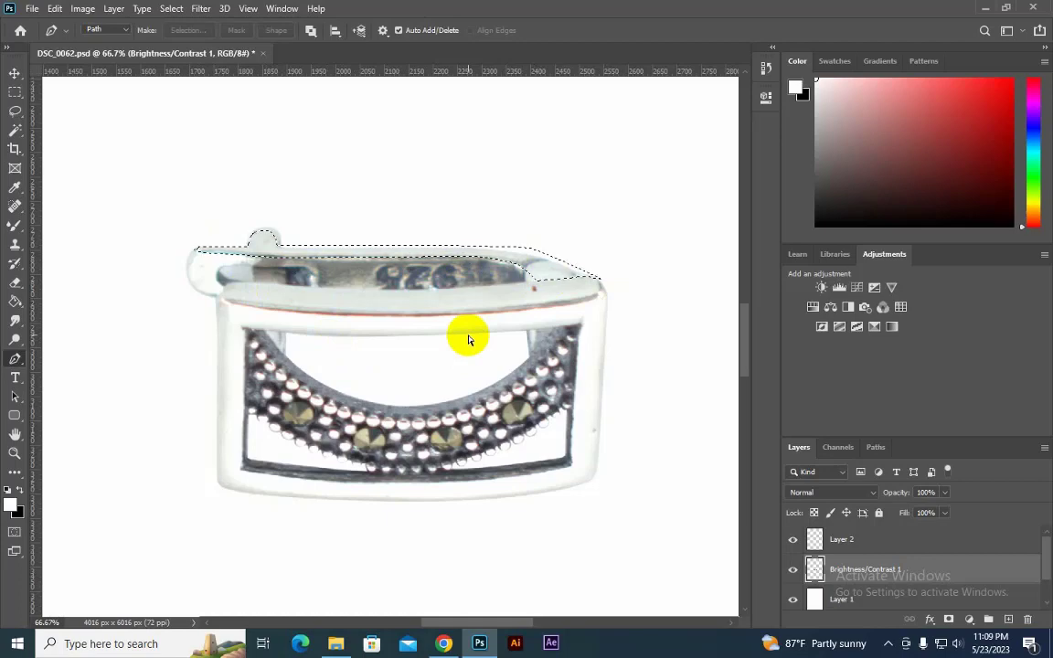
key("ctrl+j")
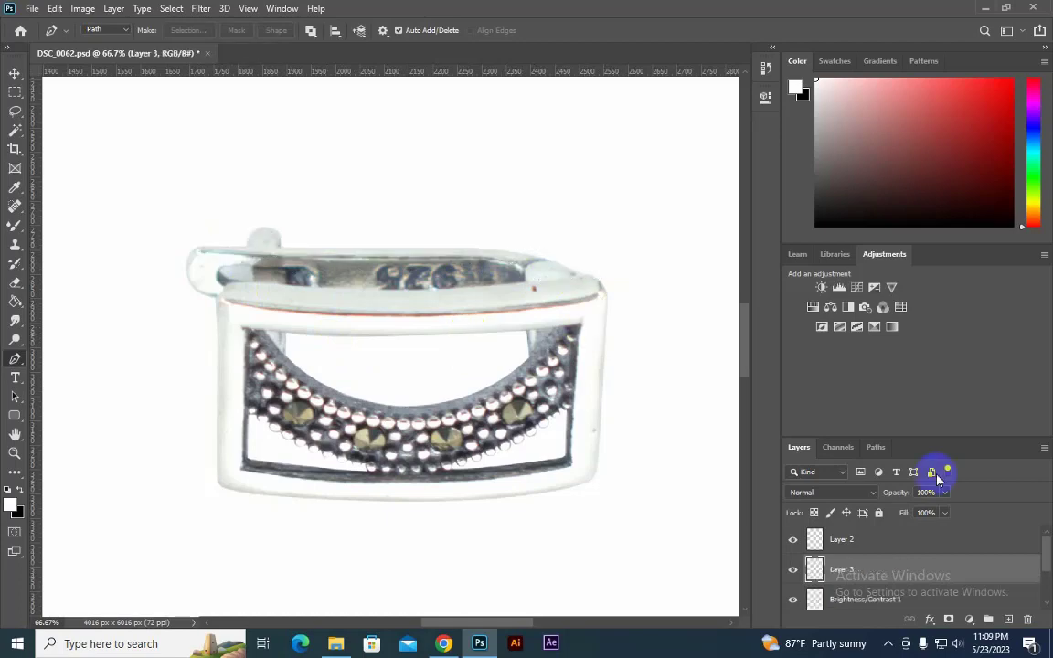
Step: Load Path 2 as a selection and add a new Layer 4 above Brightness/Contrast 1
left_click(878, 531)
left_click(875, 448)
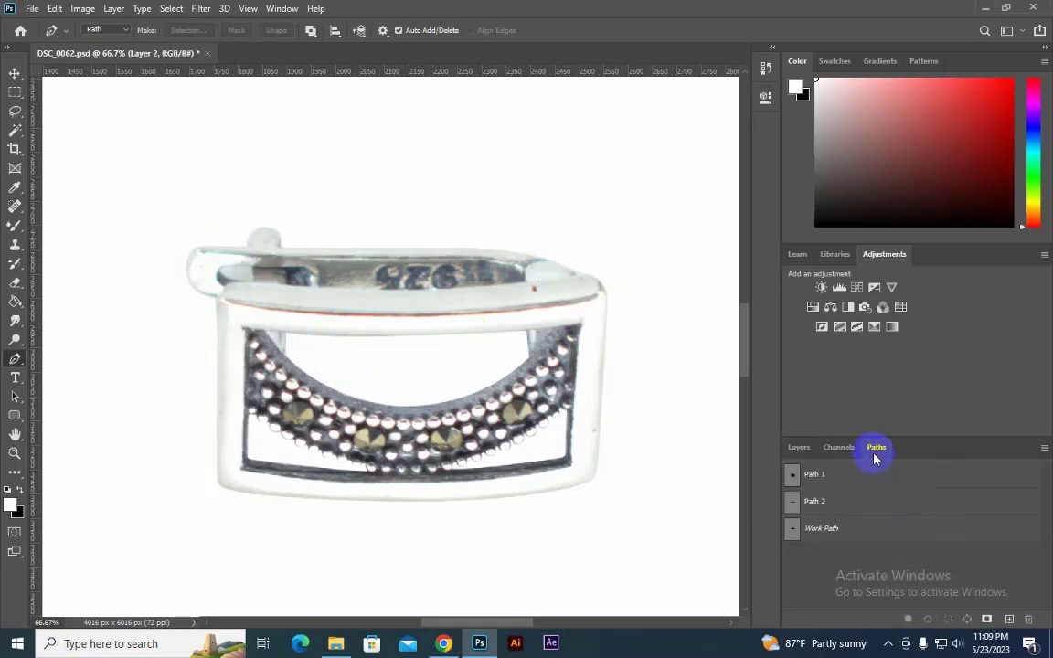
left_click(834, 502)
left_click(794, 502, "ctrl")
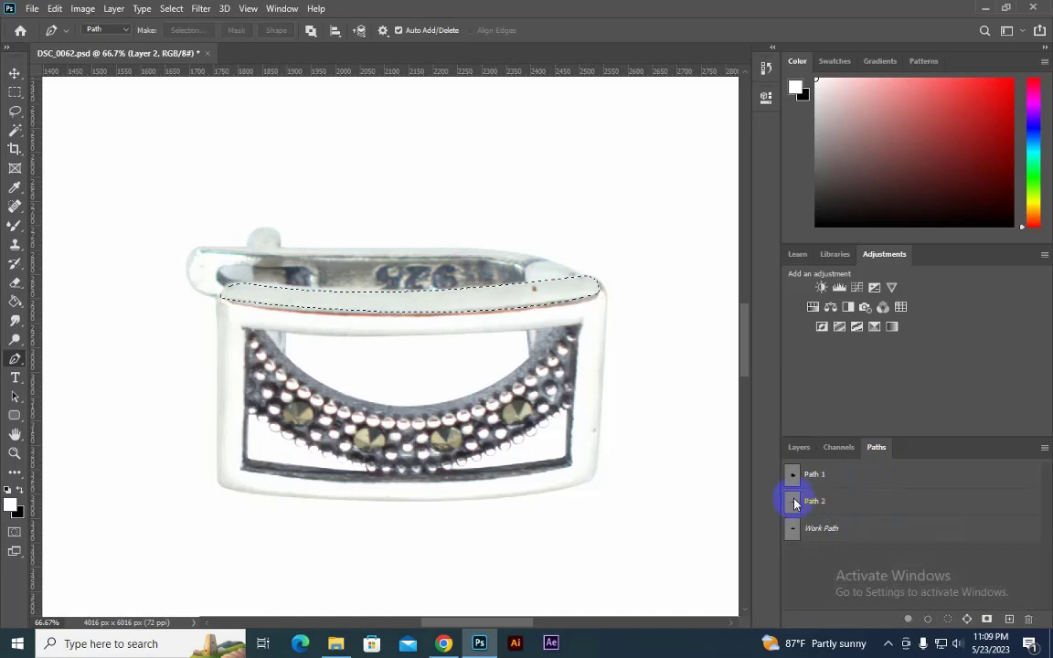
left_click(799, 447)
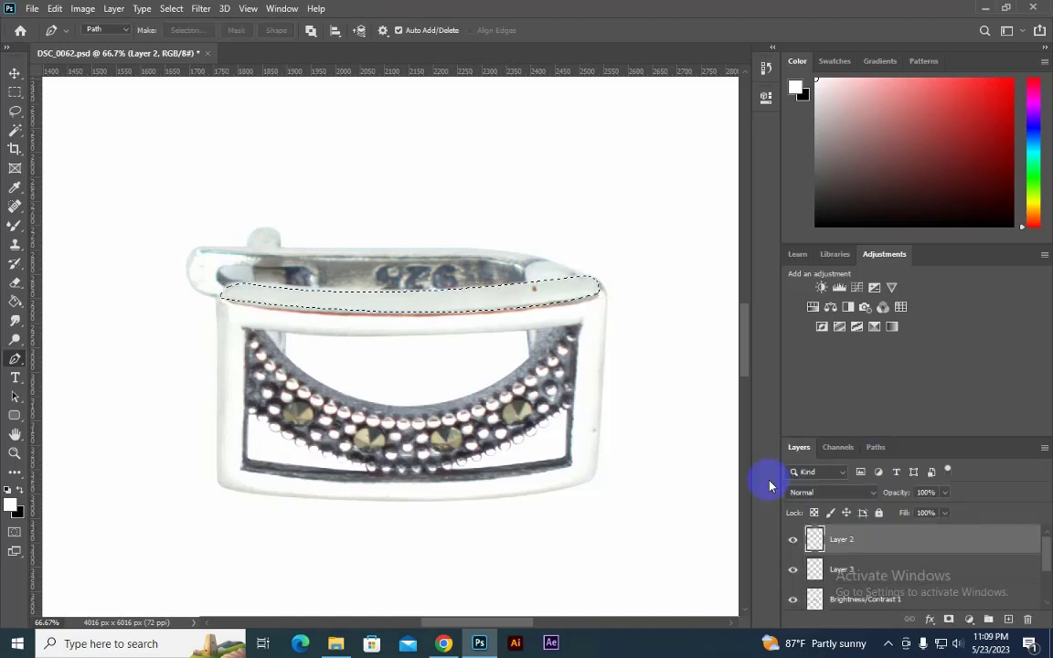
scroll(905, 595, "down", 1)
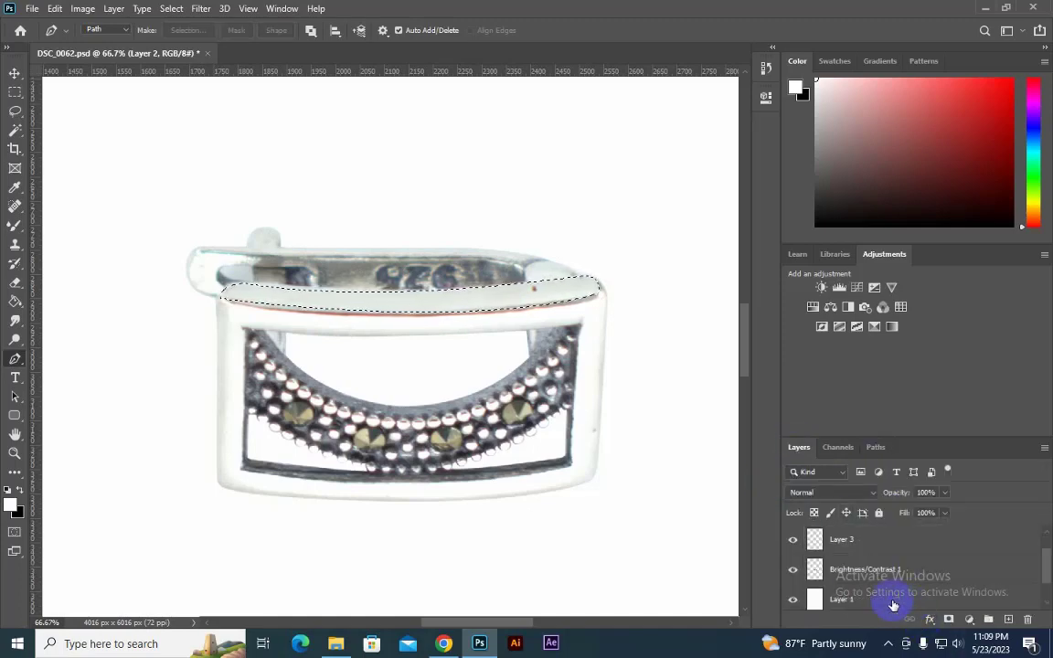
left_click(850, 582)
key("ctrl+j")
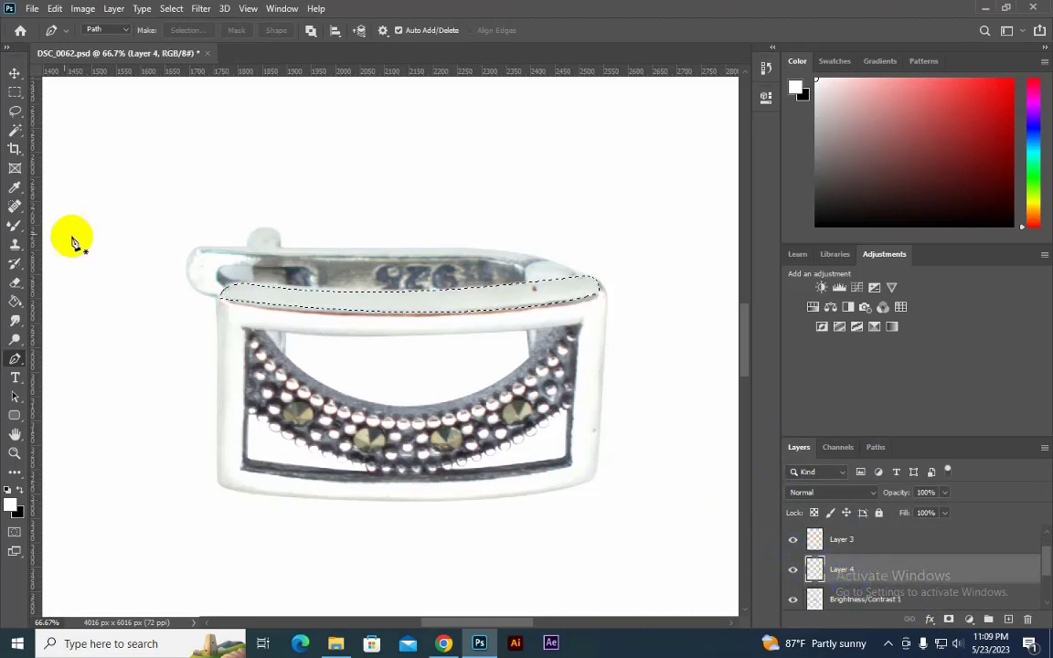
Step: Paint white into the top band, then blend it with the Mixer Brush at sizes 175-250
left_click(15, 226)
right_click(14, 226)
left_click(62, 230)
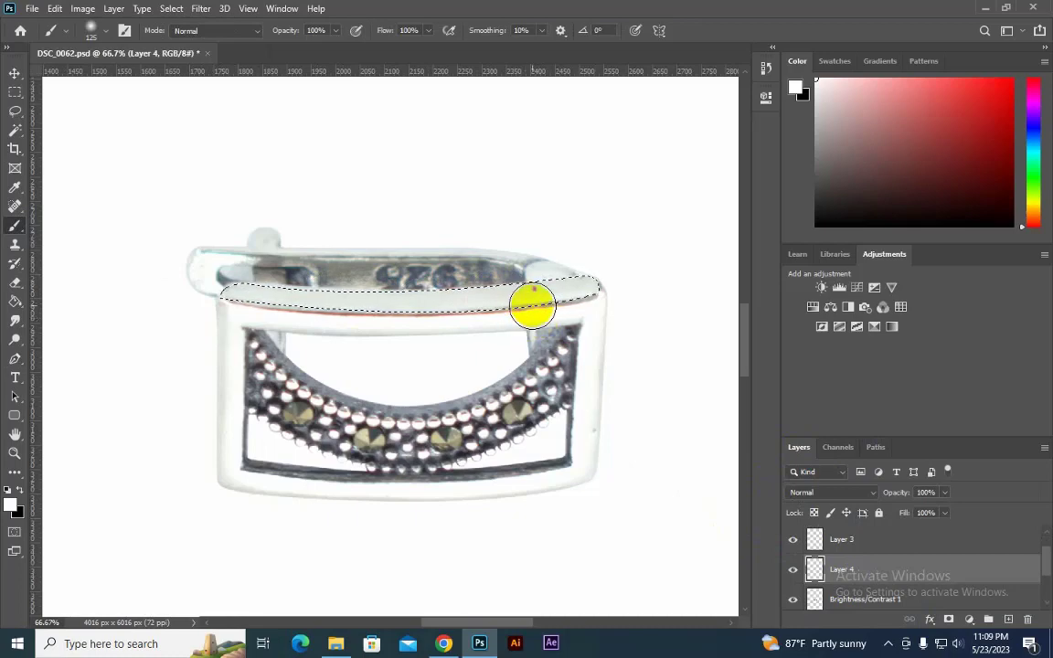
mouse_move(447, 291)
left_mouse_down()
mouse_move(187, 263)
mouse_move(724, 324)
mouse_move(604, 309)
left_mouse_up()
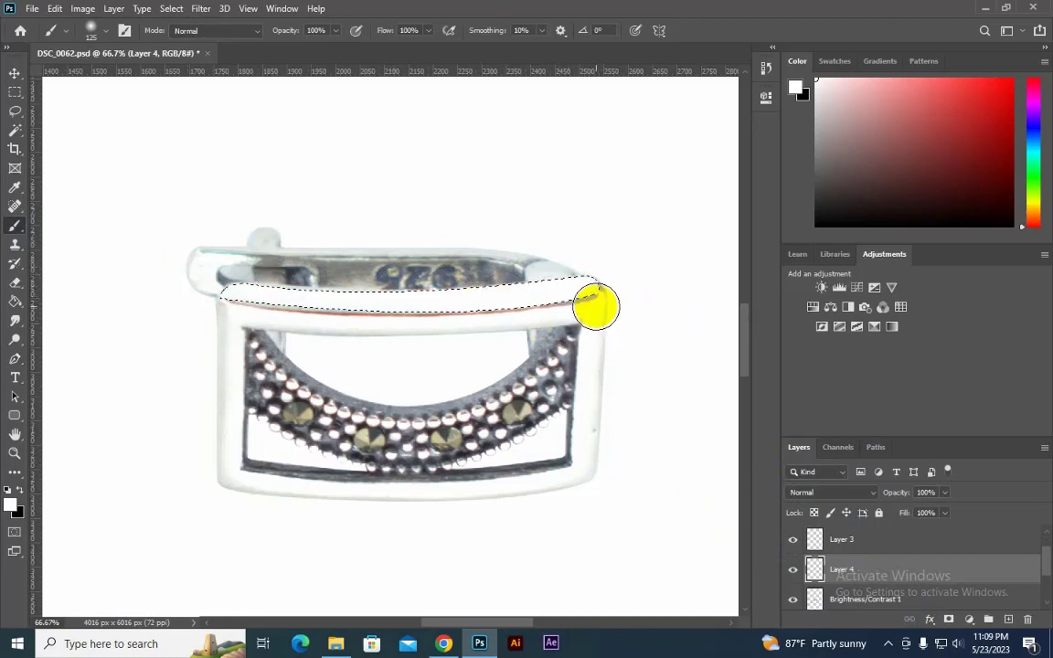
key("bracketright")
key("bracketright")
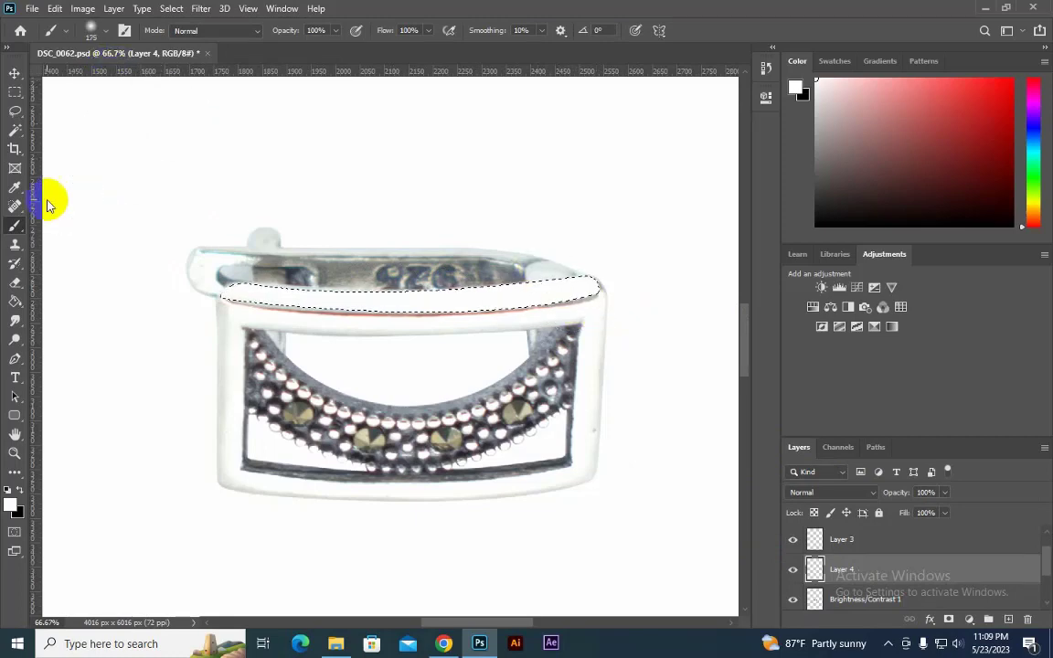
right_click(14, 226)
left_click(73, 263)
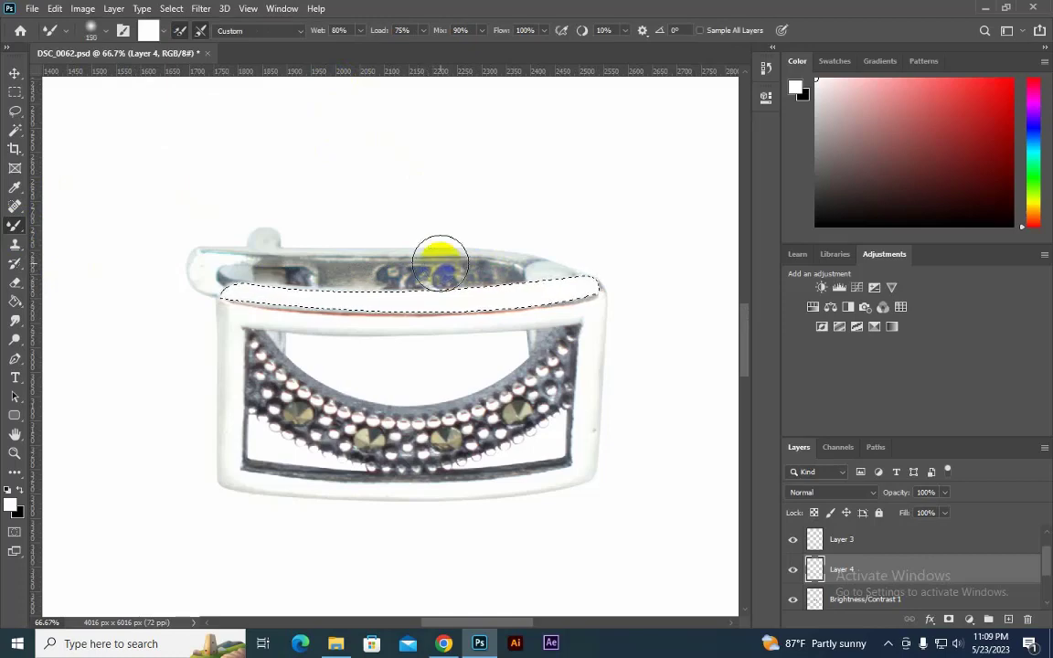
mouse_move(443, 266)
left_mouse_down()
mouse_move(547, 256)
mouse_move(502, 291)
mouse_move(626, 301)
mouse_move(592, 296)
left_mouse_up()
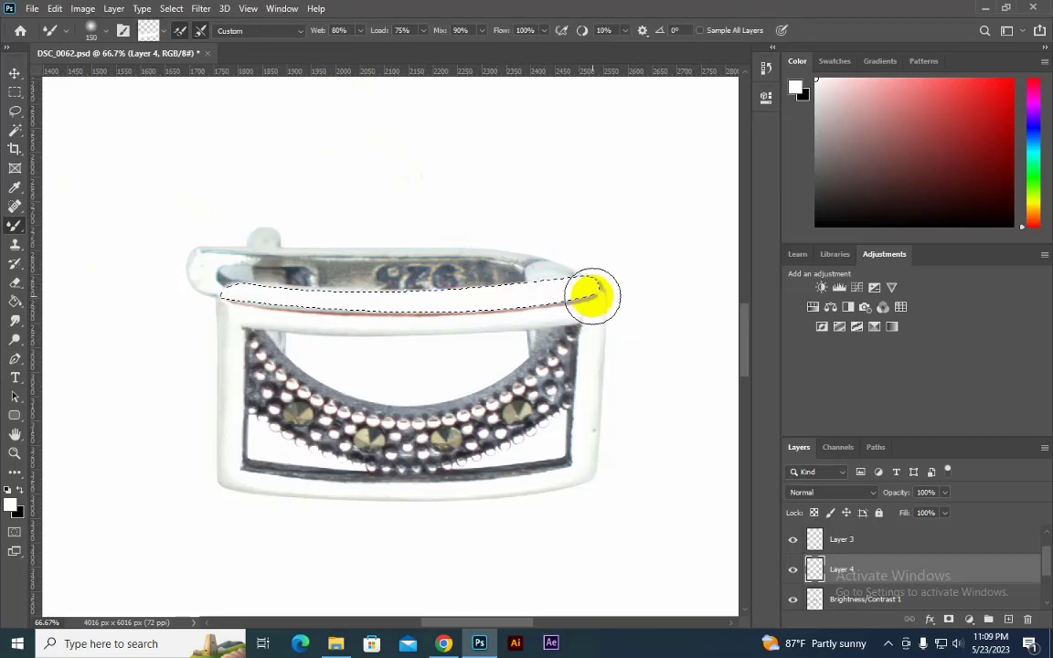
key("]")
key("]")
key("]")
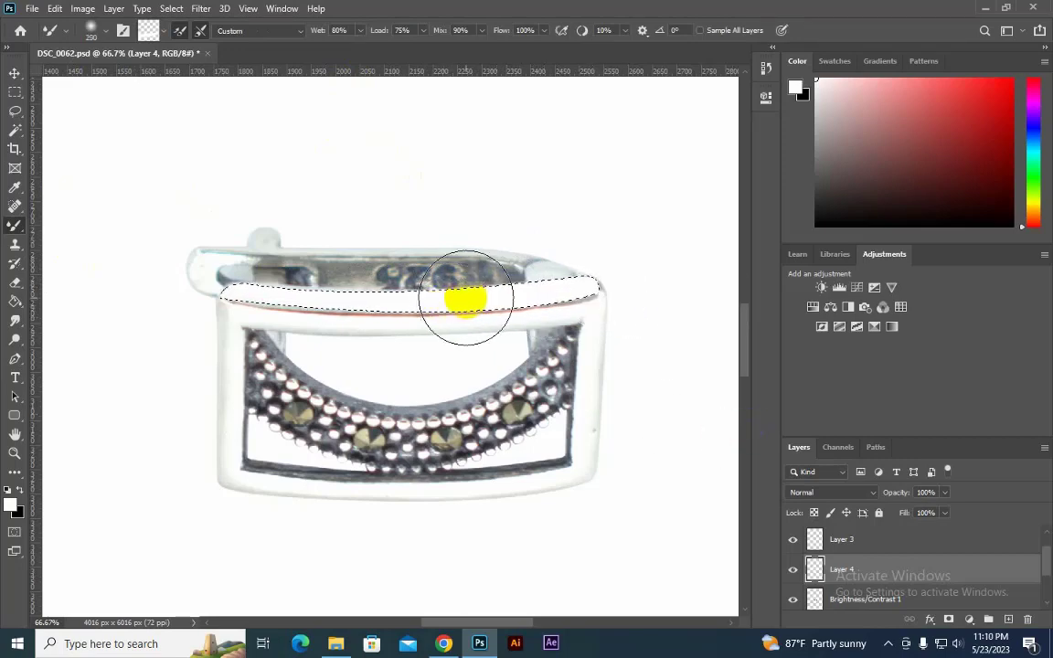
mouse_move(467, 298)
left_mouse_down()
mouse_move(583, 298)
mouse_move(553, 274)
left_mouse_up()
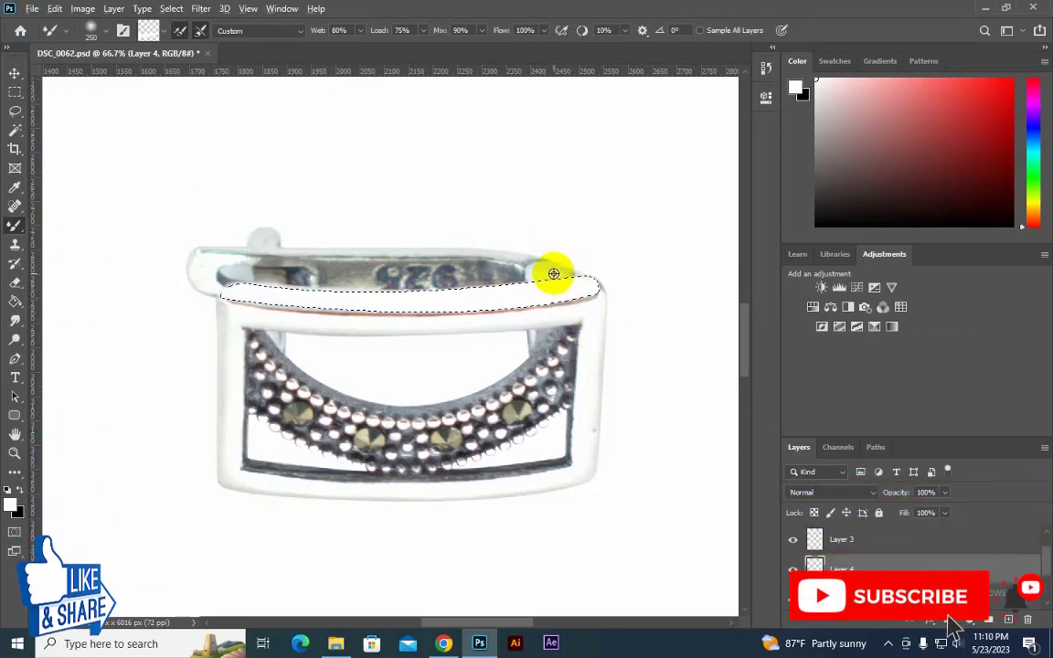
Step: Shade the band with sampled light and dark blue-greys, then repaint it light grey-white
right_click(17, 220)
left_click(64, 206)
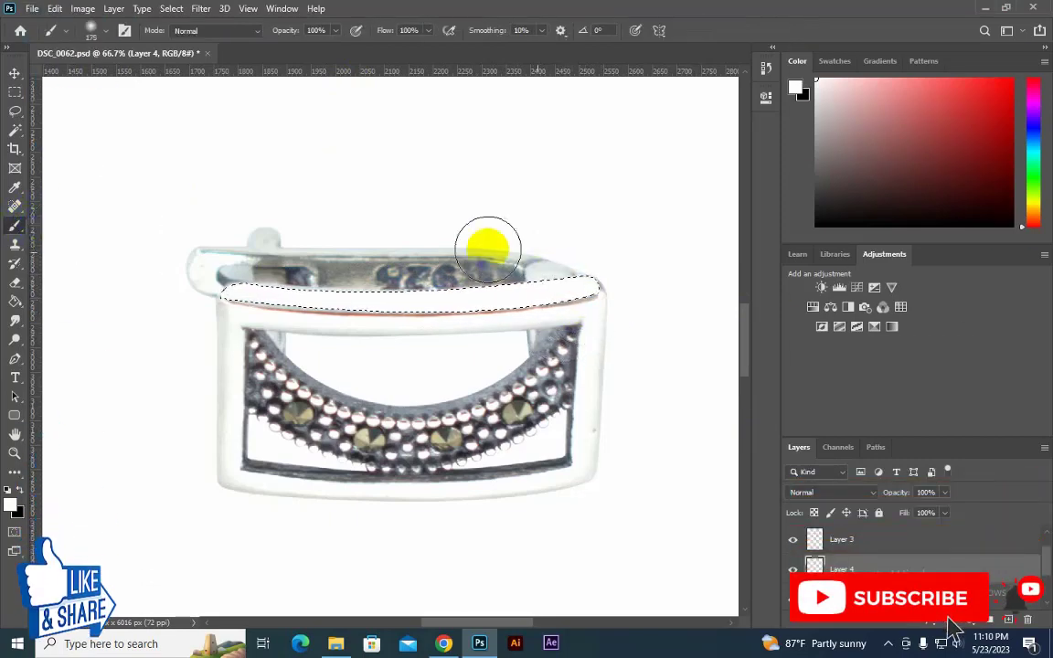
left_click(535, 259, "alt")
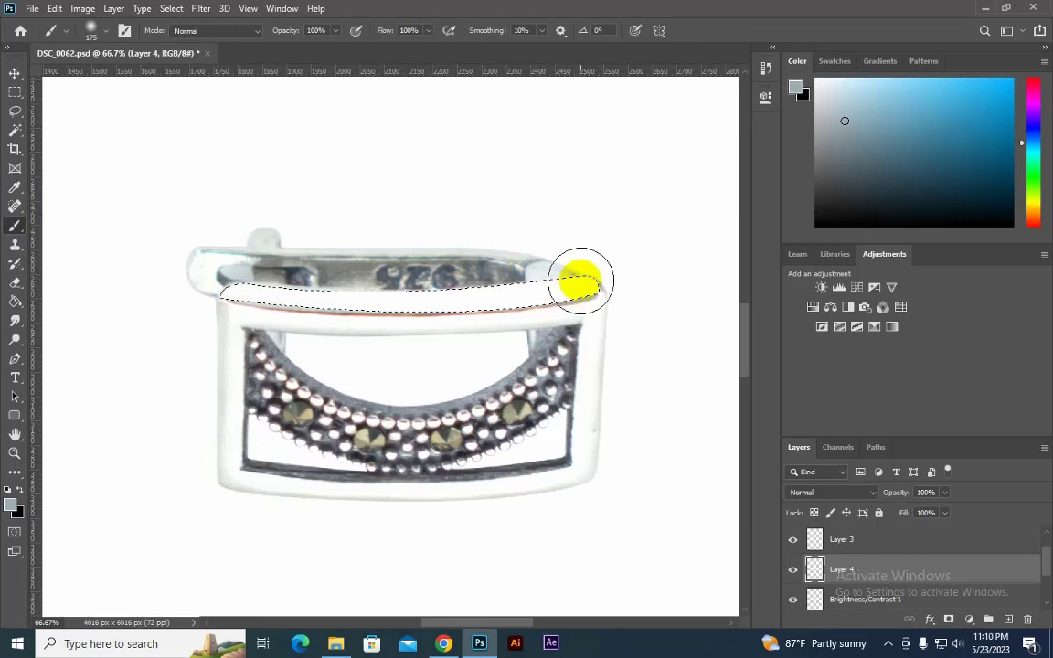
left_click_drag(586, 284, 648, 291)
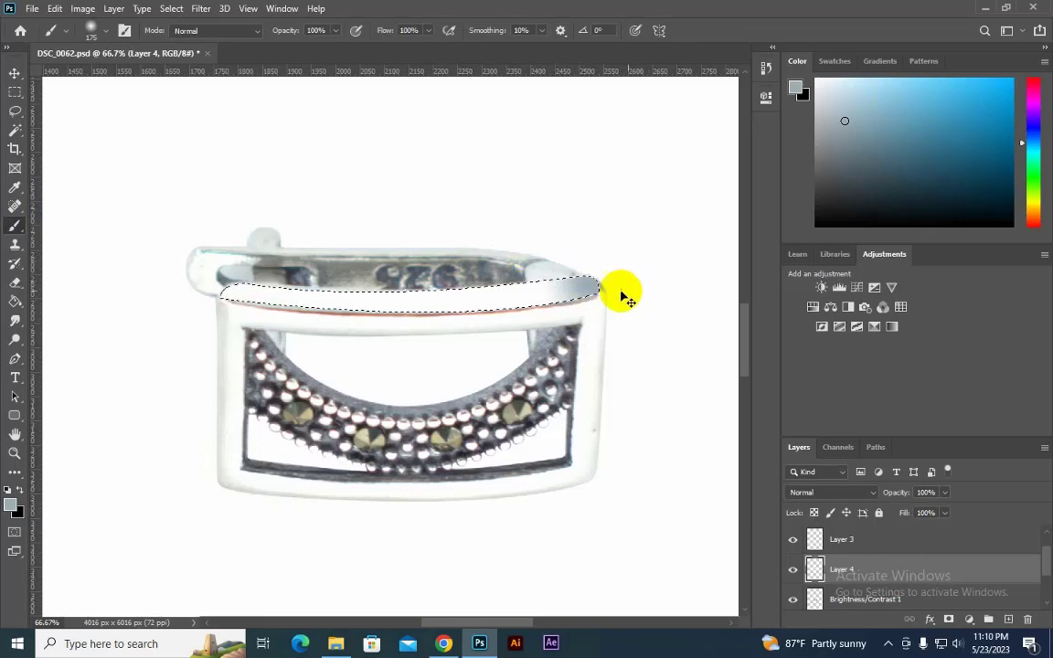
left_click(517, 266, "alt")
left_click_drag(359, 295, 131, 265)
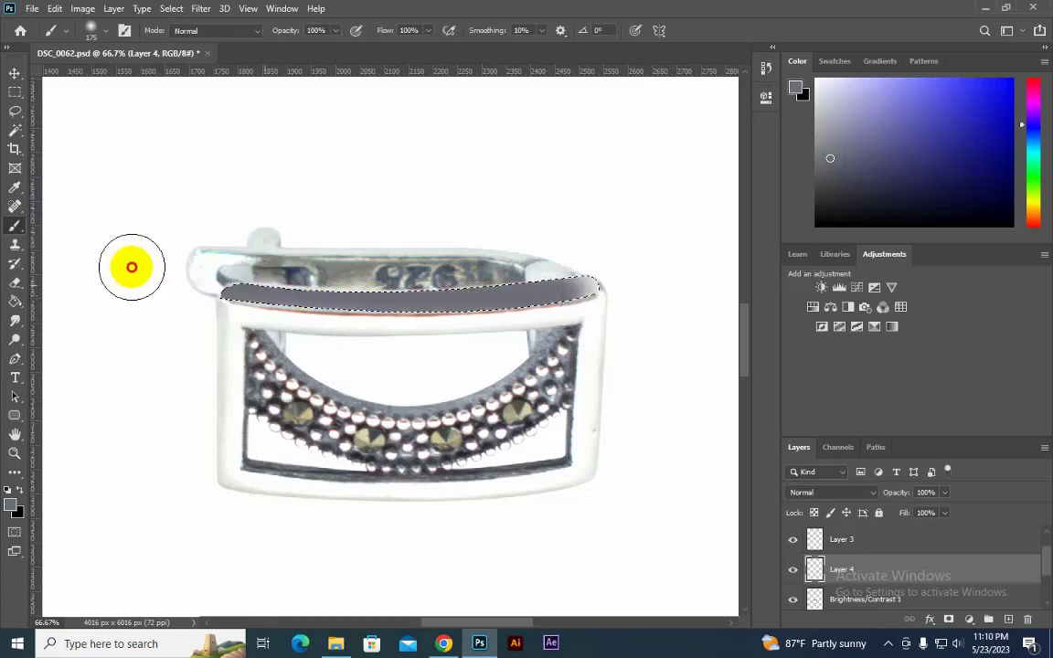
left_click(518, 189, "alt")
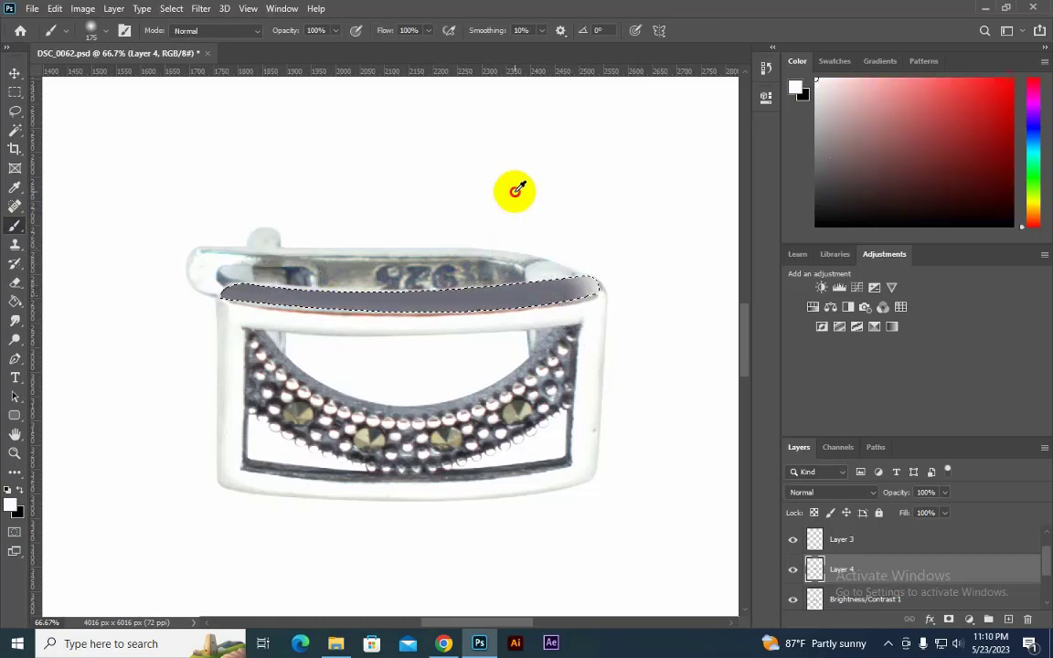
left_click(501, 317, "alt")
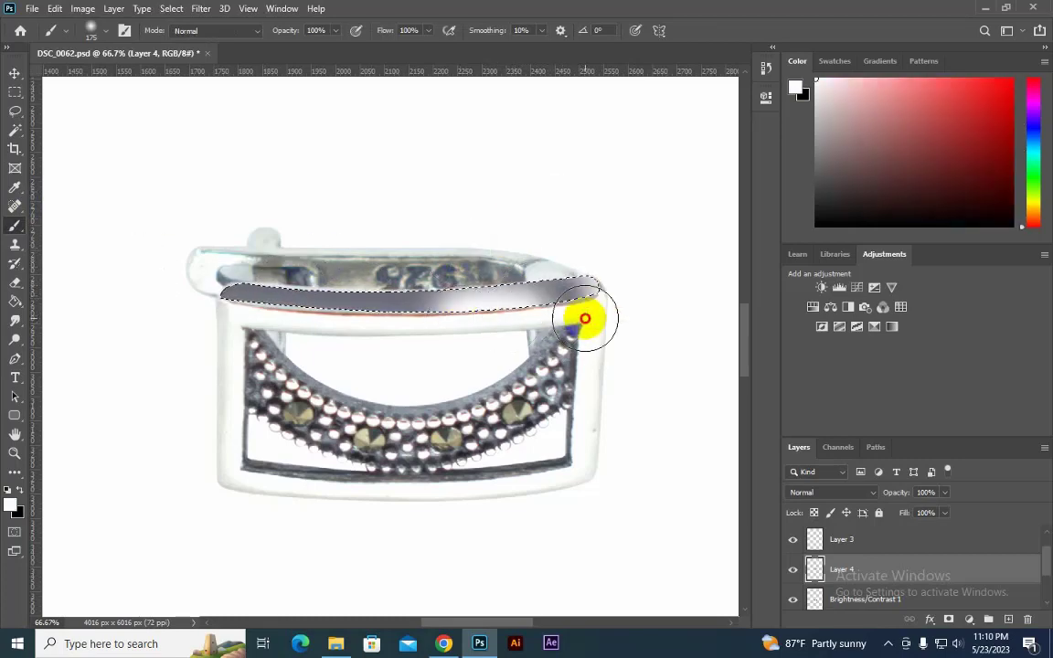
left_click_drag(601, 317, 440, 329)
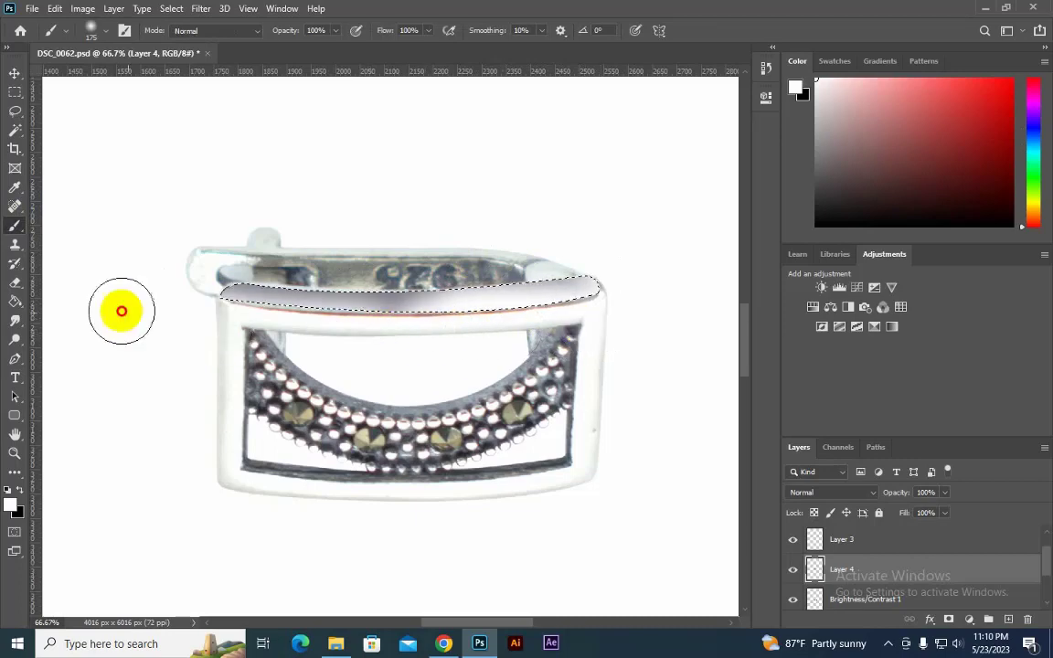
left_click_drag(122, 305, 671, 256)
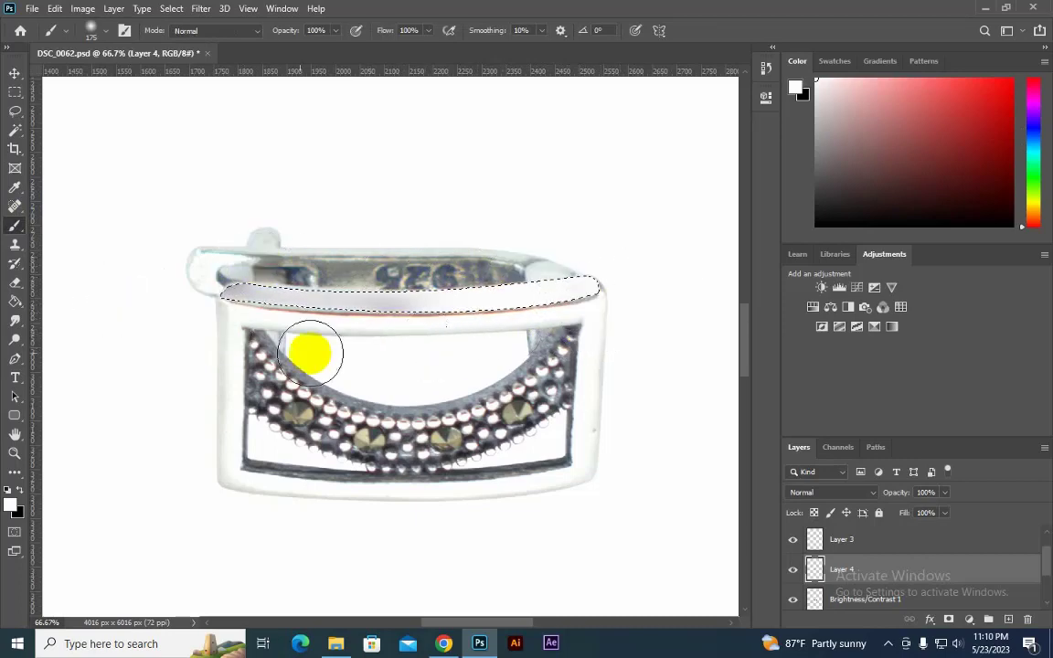
Step: Darken the band's left, right and middle, add white at brush size 300, then deselect
left_click(521, 266, "alt")
left_click_drag(329, 298, 206, 298)
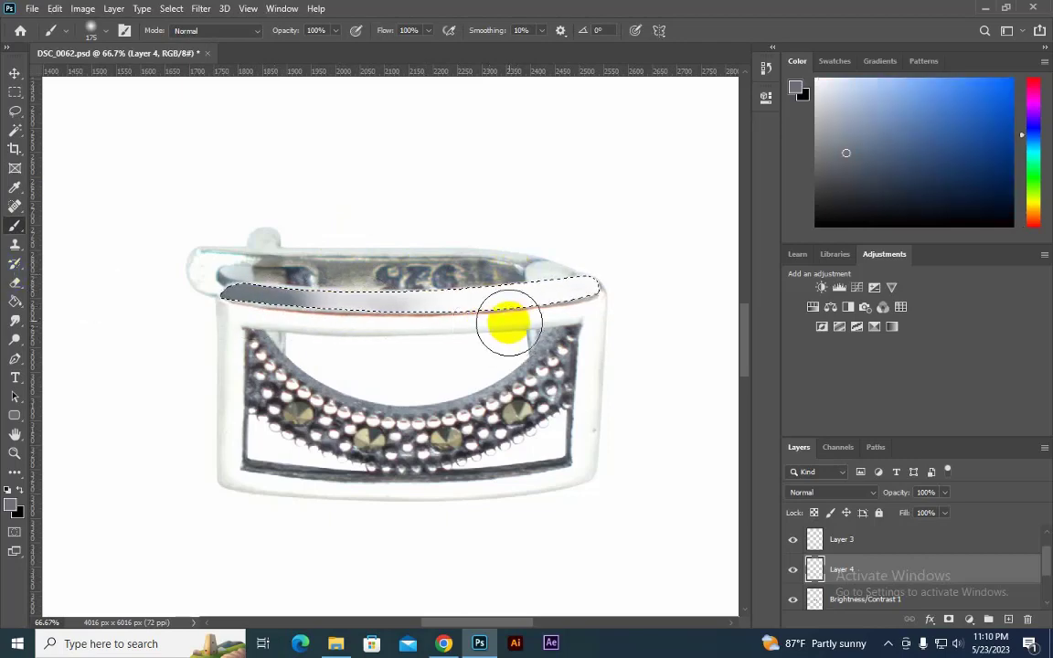
left_click_drag(567, 291, 462, 288)
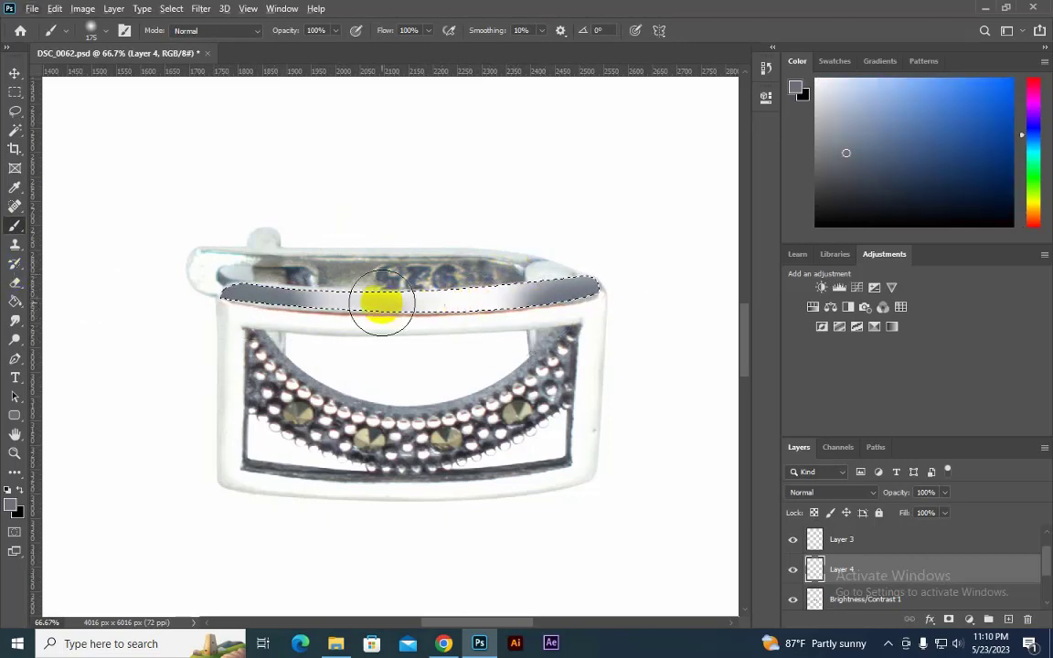
left_click_drag(383, 301, 548, 294)
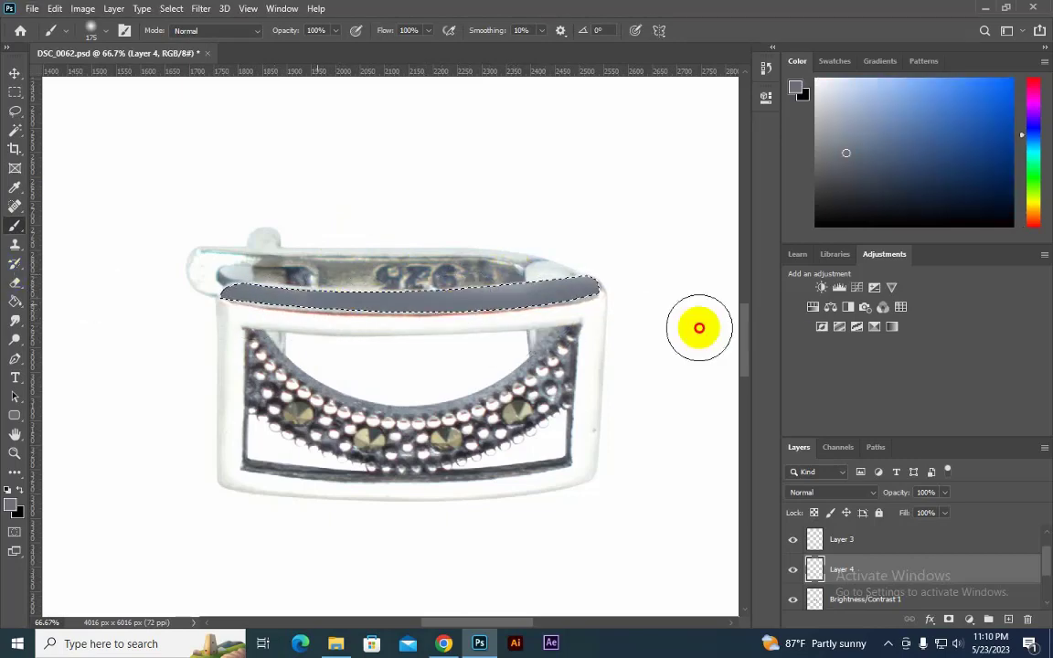
left_click(444, 322, "alt")
key("bracketright")
key("bracketright")
key("bracketright")
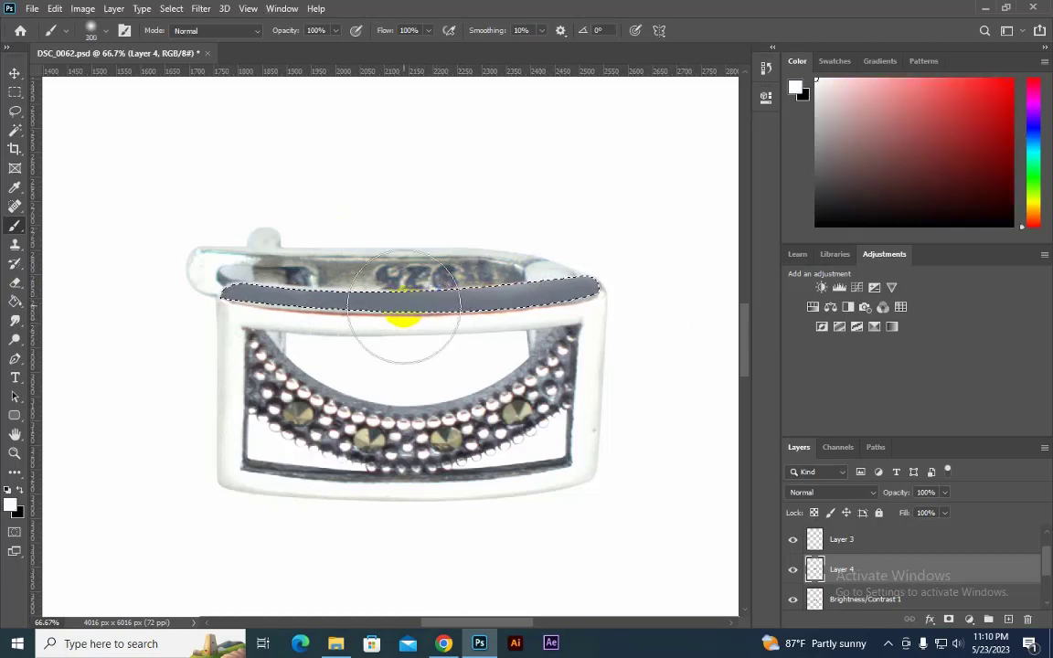
mouse_move(177, 388)
left_mouse_down()
mouse_move(476, 334)
mouse_move(512, 346)
left_mouse_up()
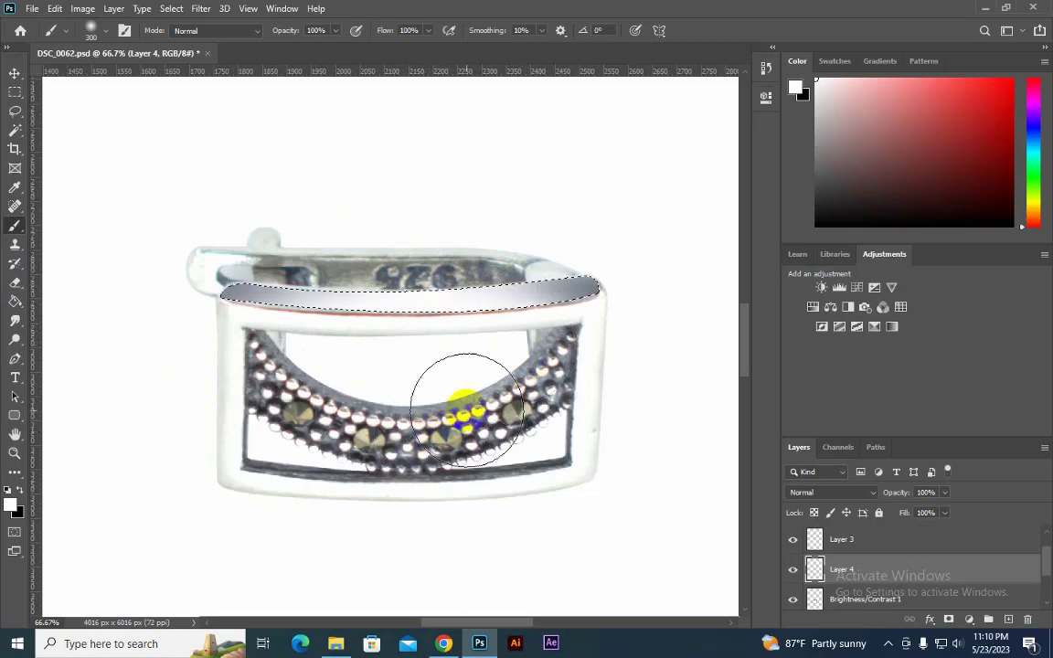
key("ctrl+d")
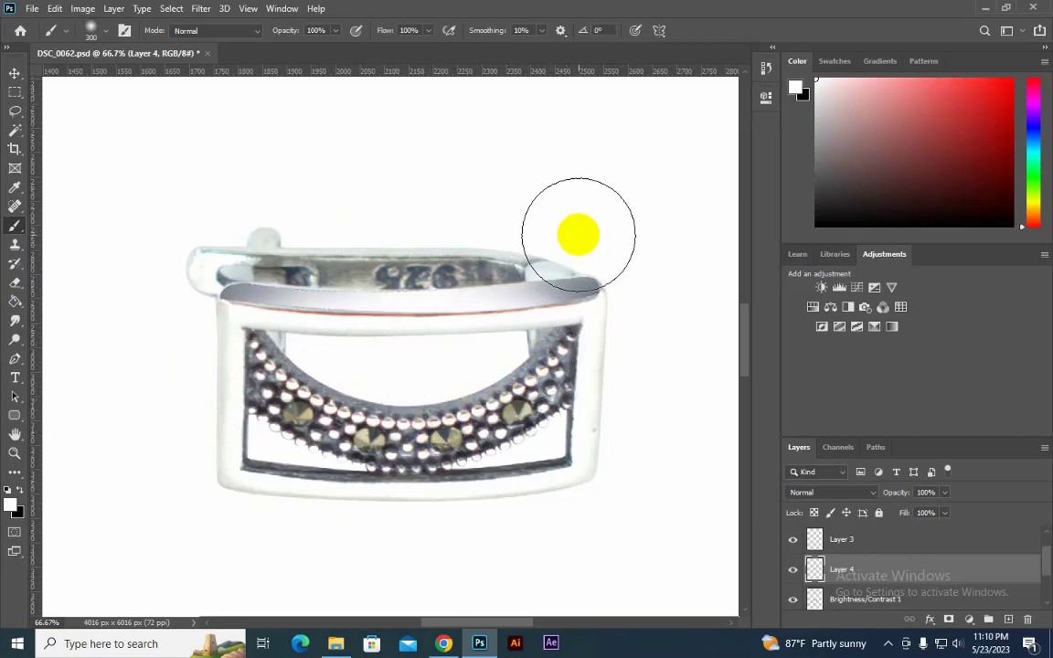
left_click_drag(579, 234, 458, 243)
scroll(848, 571, "down", 2)
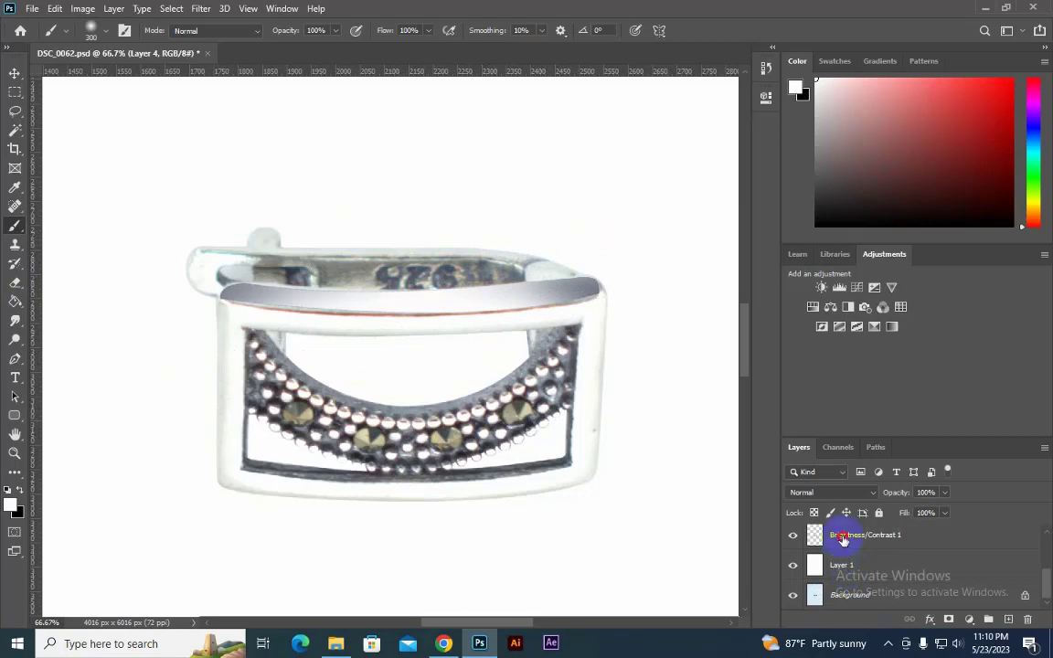
Step: Load the whole ring selection and paint white along the top, bottom and right edges
left_click(843, 540)
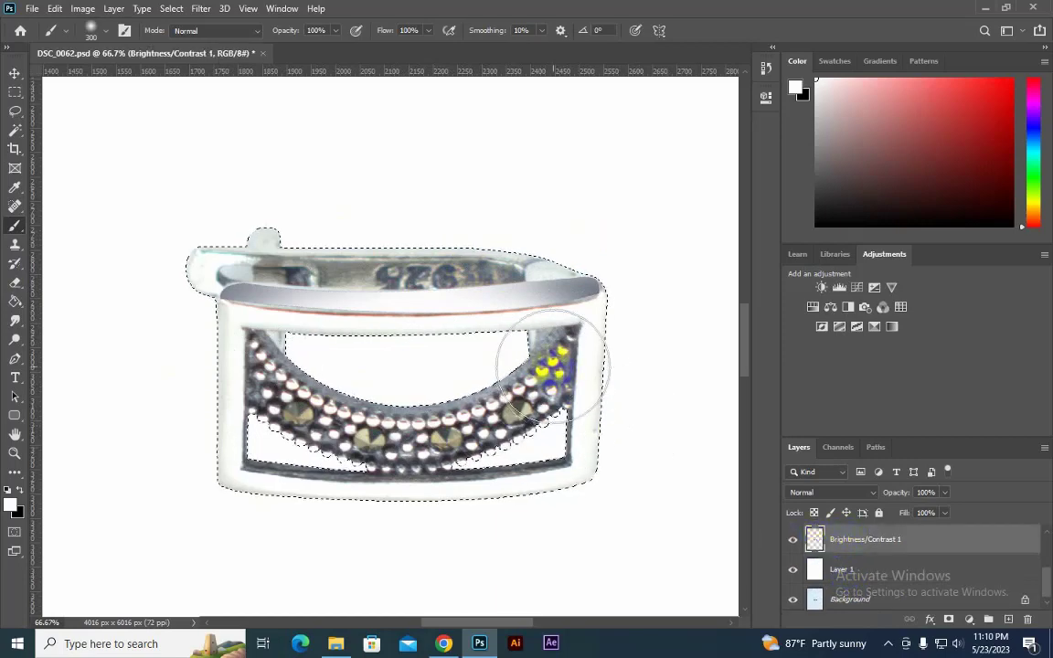
mouse_move(552, 366)
left_mouse_down()
mouse_move(337, 334)
mouse_move(484, 336)
left_mouse_up()
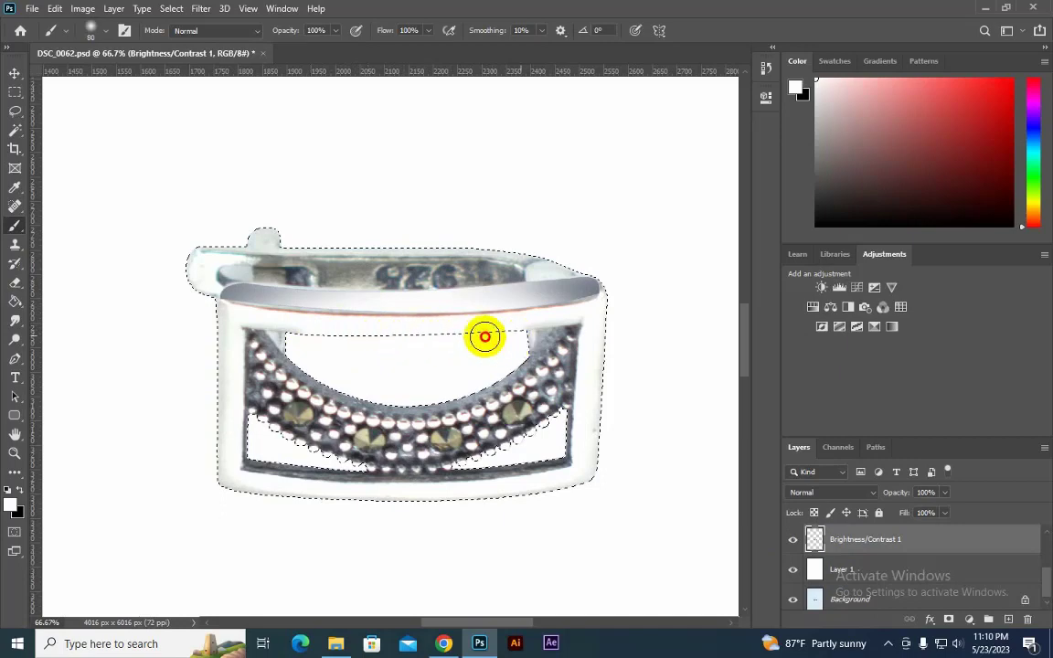
mouse_move(484, 336)
left_mouse_down()
mouse_move(592, 320)
mouse_move(223, 322)
mouse_move(211, 412)
mouse_move(228, 368)
left_mouse_up()
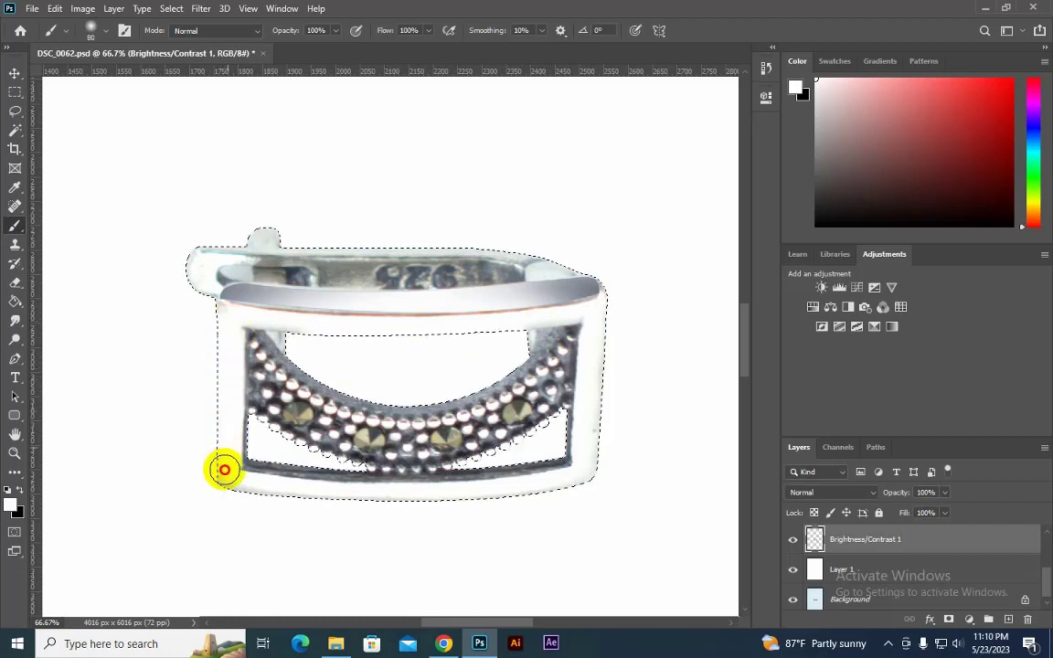
mouse_move(221, 486)
left_mouse_down()
mouse_move(216, 513)
mouse_move(223, 491)
mouse_move(442, 504)
mouse_move(594, 493)
left_mouse_up()
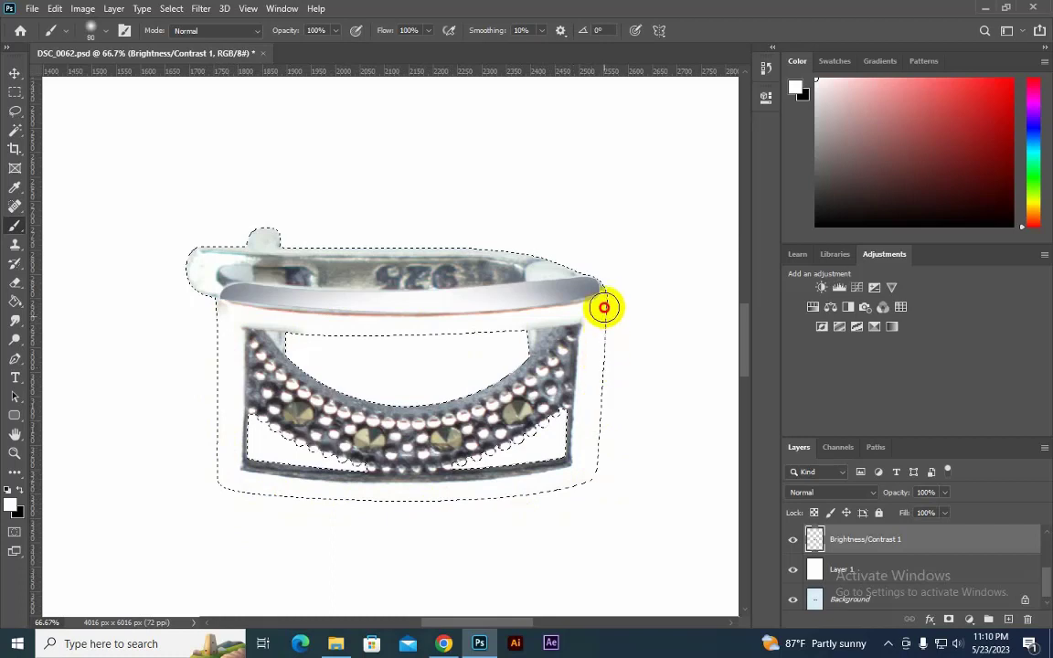
left_click_drag(603, 307, 384, 480)
mouse_move(270, 340)
left_mouse_down()
mouse_move(247, 281)
mouse_move(228, 353)
left_mouse_up()
Step: Shade the bottom and right edges light grey, and undo a white stroke at brush 125
left_click(247, 281, "alt")
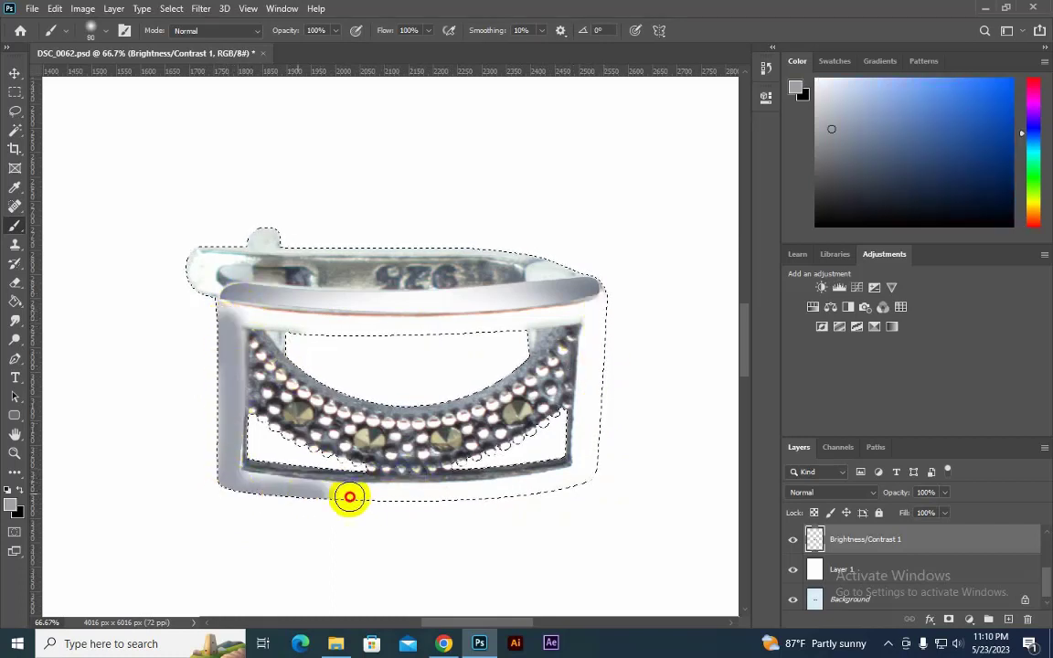
mouse_move(349, 497)
left_mouse_down()
mouse_move(588, 496)
mouse_move(606, 430)
mouse_move(604, 301)
mouse_move(598, 423)
left_mouse_up()
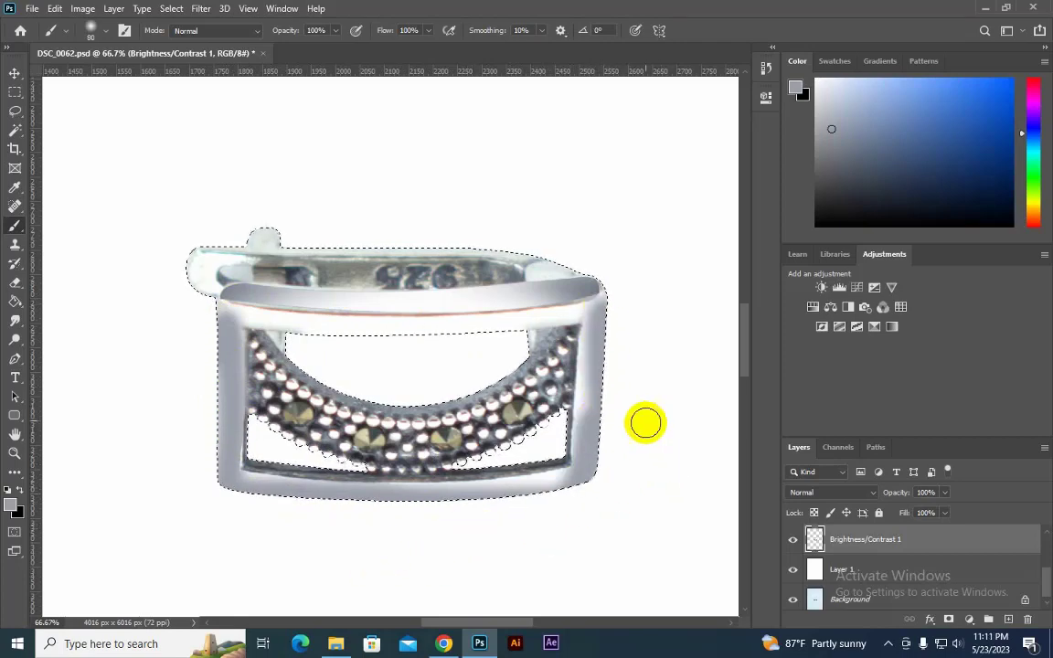
left_click(644, 422, "alt")
key("bracketright")
key("bracketright")
key("bracketright")
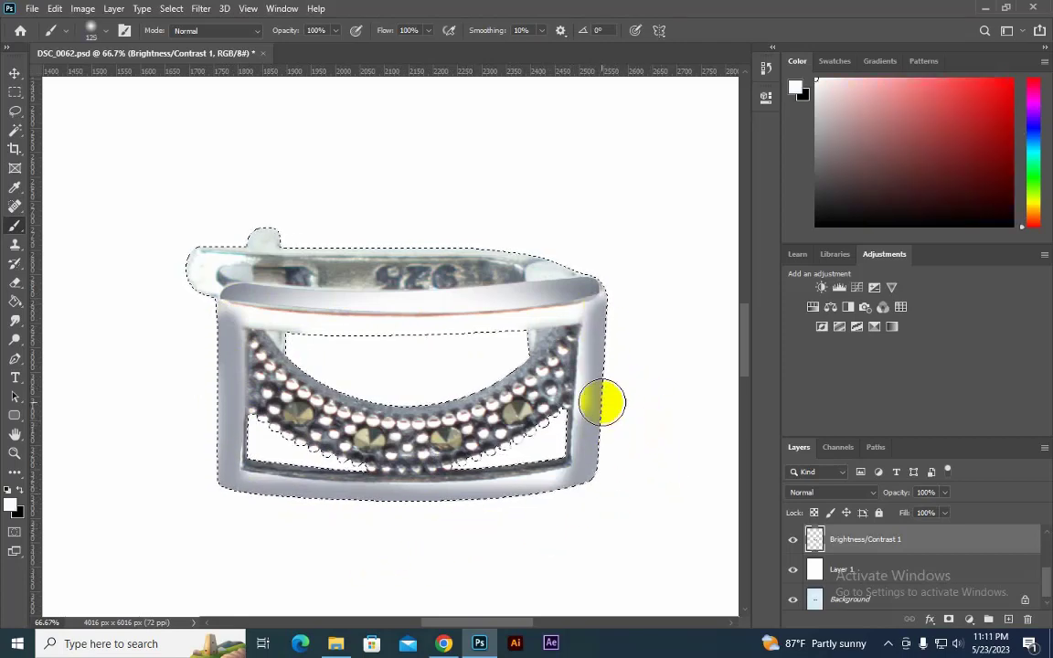
mouse_move(602, 402)
left_mouse_down()
mouse_move(606, 376)
mouse_move(604, 453)
mouse_move(625, 407)
left_mouse_up()
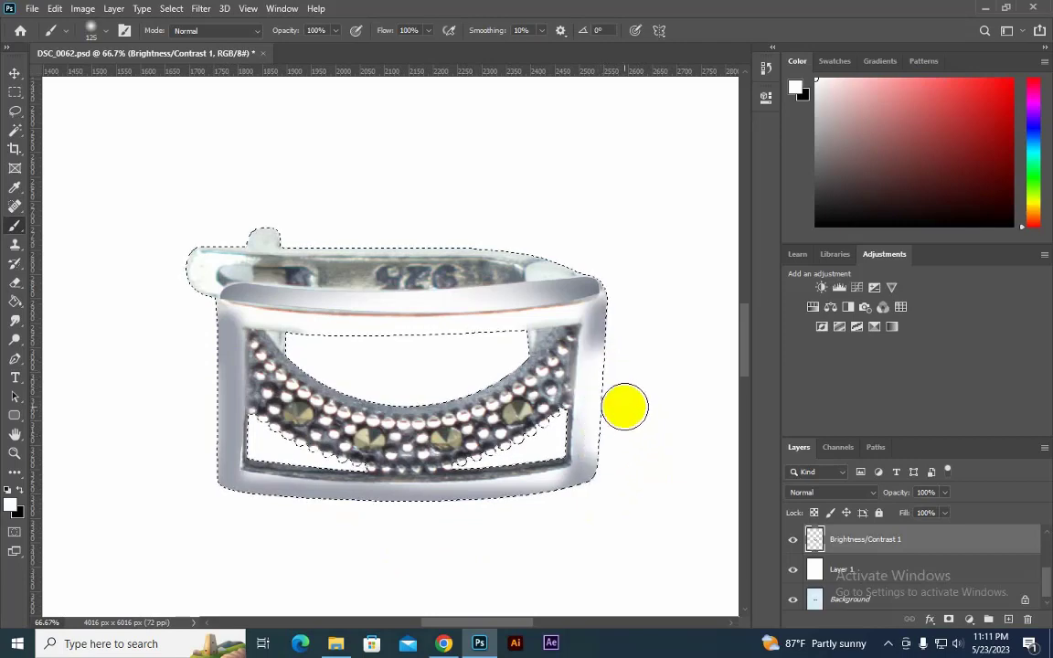
key("ctrl+z")
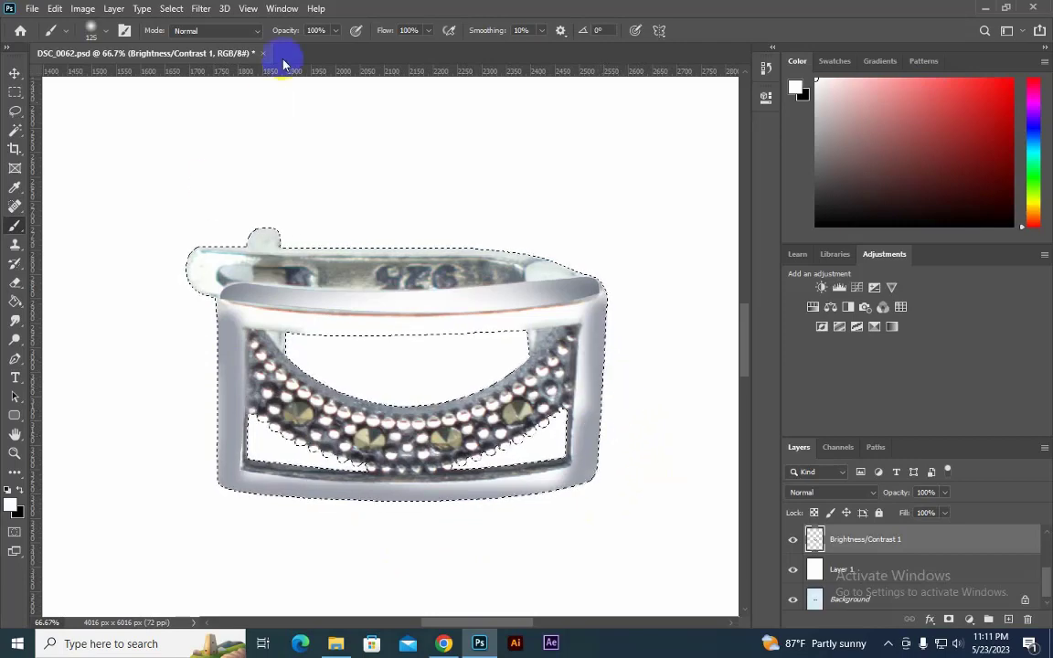
Step: At 36% brush opacity, softly brighten the ring's right and bottom edges
left_click(336, 30)
left_click_drag(335, 48, 301, 47)
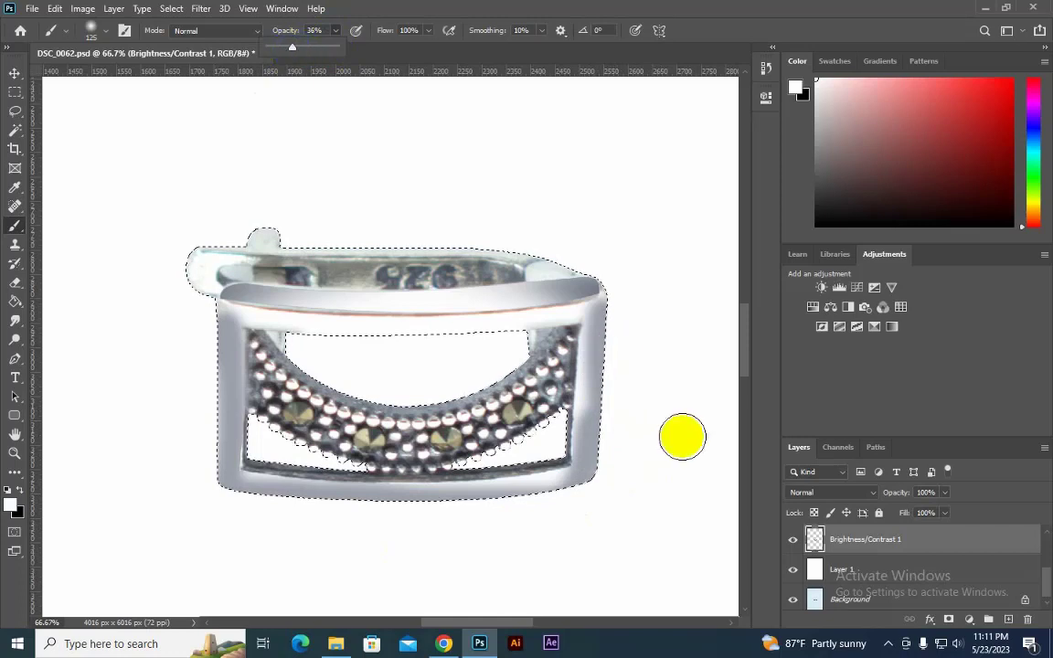
left_click_drag(606, 407, 594, 345)
mouse_move(567, 485)
left_mouse_down()
mouse_move(516, 501)
mouse_move(468, 489)
mouse_move(265, 491)
mouse_move(353, 512)
mouse_move(224, 455)
mouse_move(218, 463)
mouse_move(215, 328)
left_mouse_up()
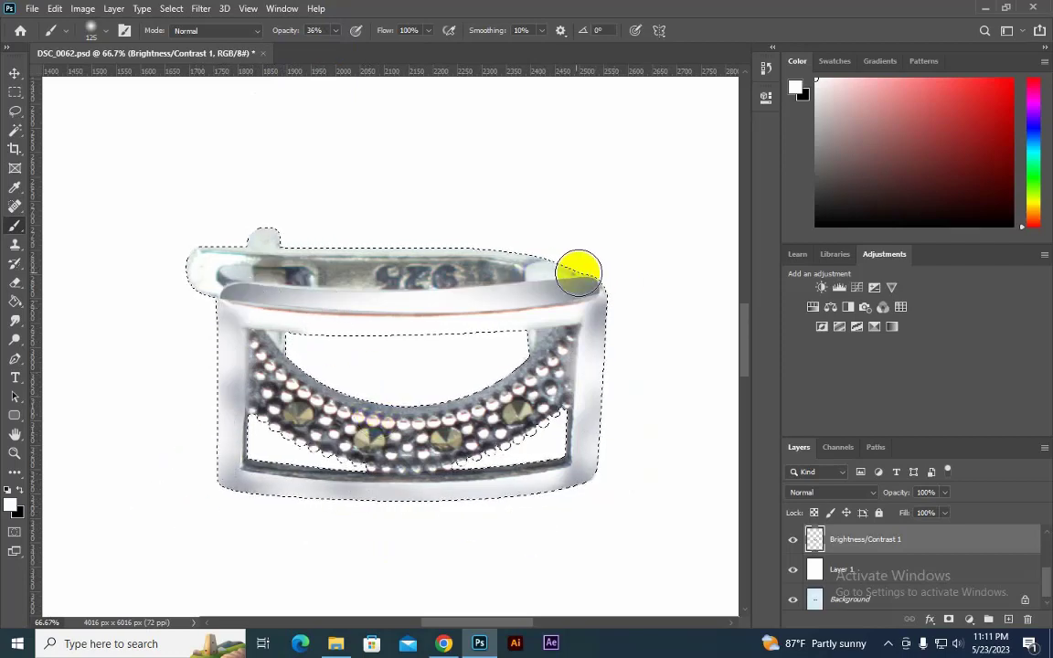
left_click(551, 259, "alt")
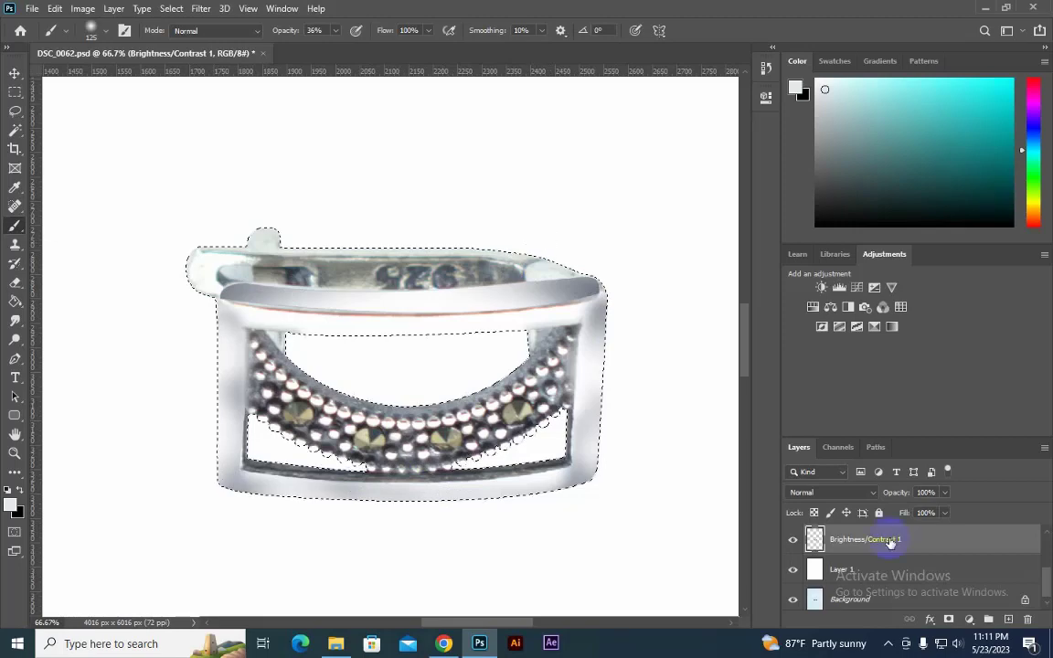
Step: On Layer 3, paint a light edge along the back band's top, undoing white over the 925 engraving
scroll(839, 539, "up", 3)
left_click(813, 540)
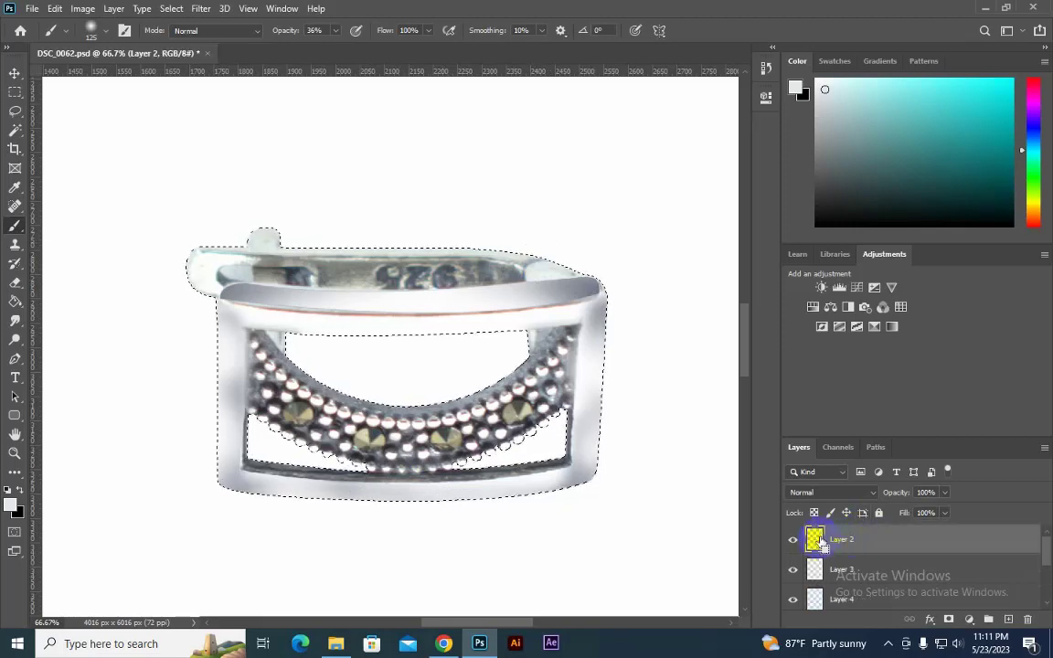
left_click(816, 568)
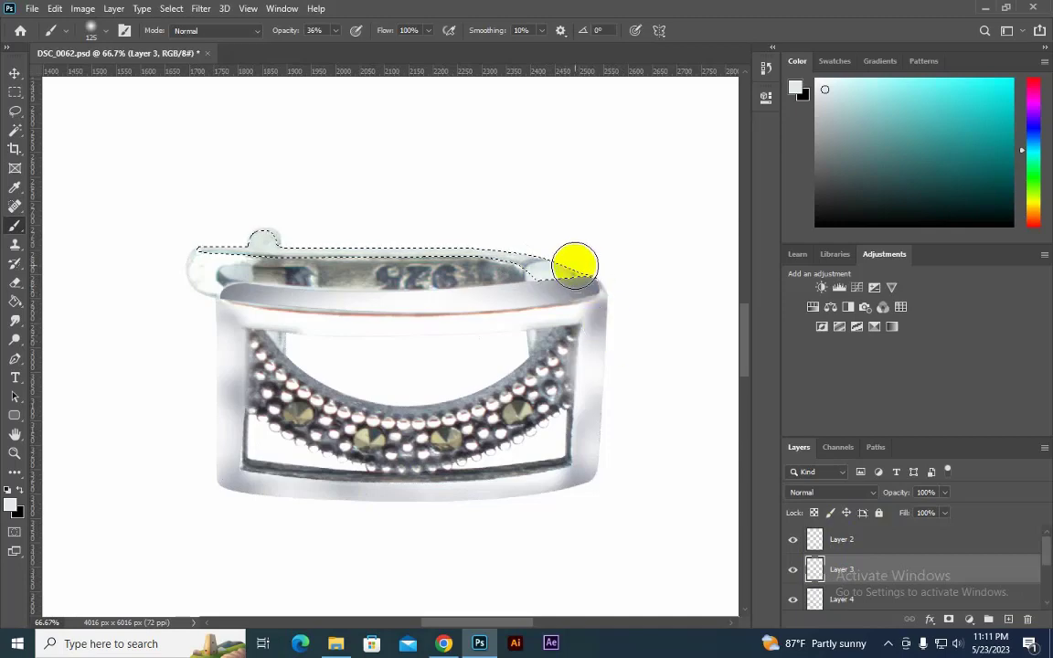
mouse_move(557, 263)
left_mouse_down()
mouse_move(256, 240)
mouse_move(567, 292)
mouse_move(481, 254)
mouse_move(408, 249)
mouse_move(424, 282)
mouse_move(536, 271)
mouse_move(432, 242)
mouse_move(324, 238)
mouse_move(417, 248)
left_mouse_up()
left_click(386, 234, "alt")
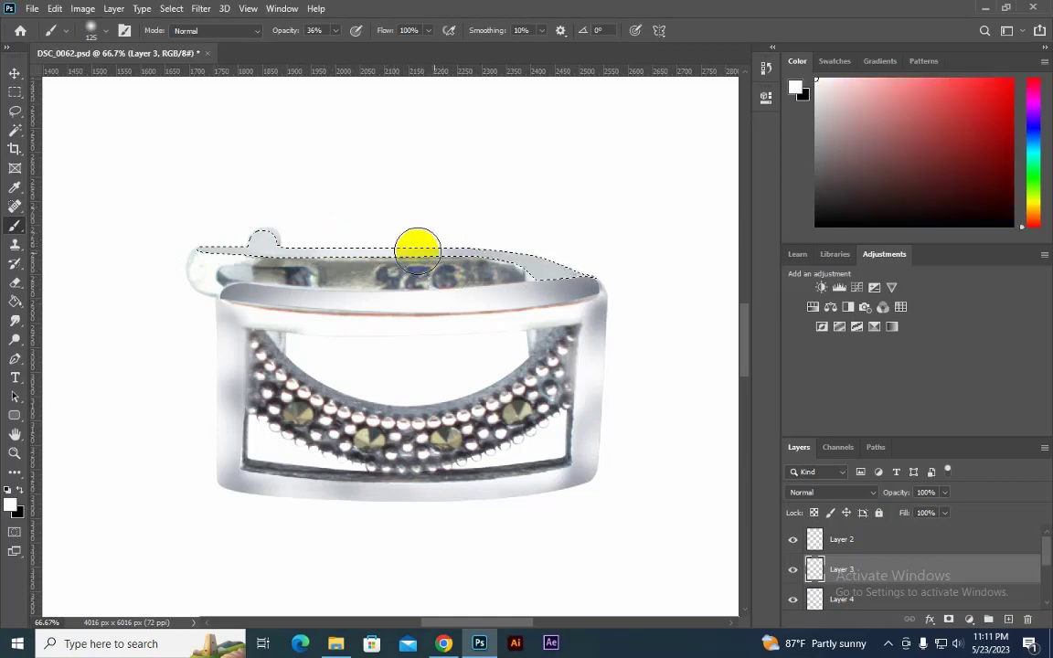
key("ctrl+z")
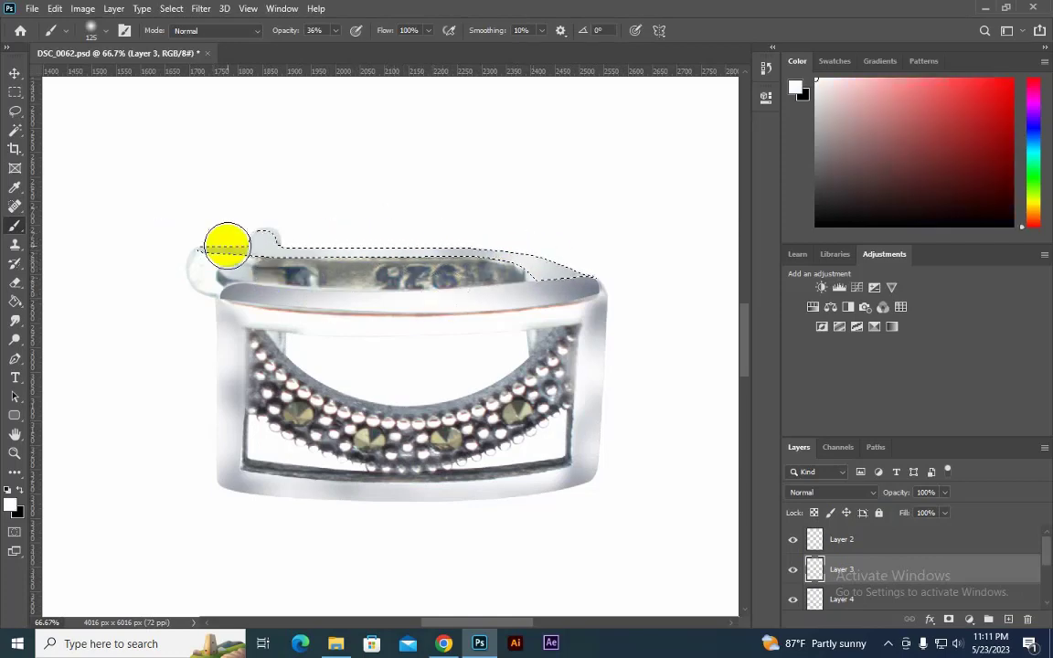
left_click_drag(249, 240, 229, 250)
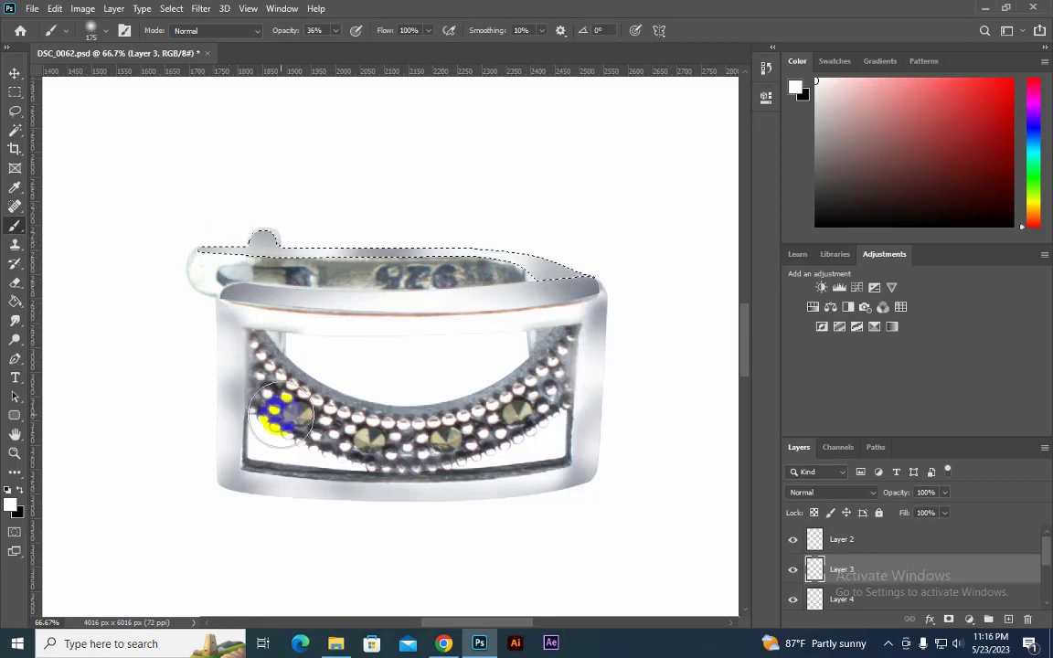
scroll(835, 567, "down", 3)
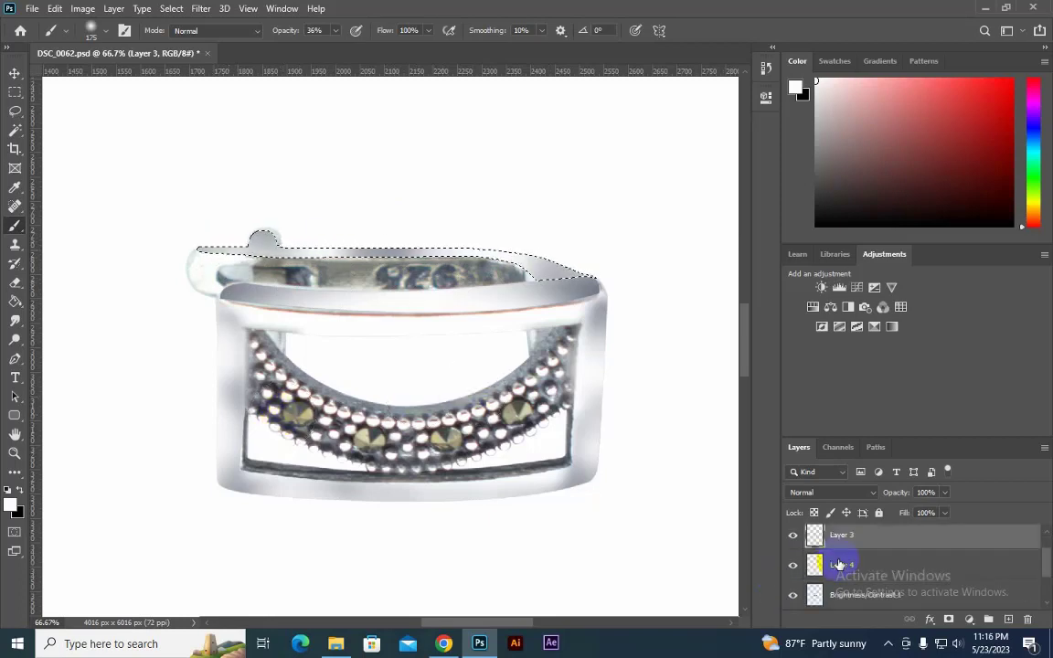
Step: On Brightness/Contrast 1, shade the upper-left edge grey and whiten the top band, then deselect
left_click(836, 567)
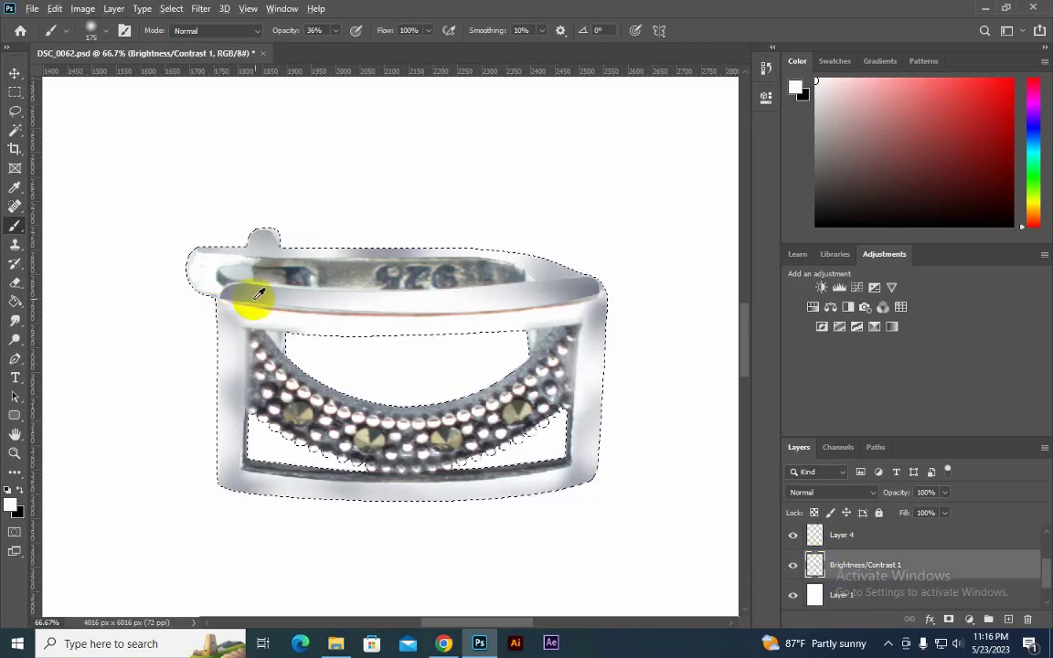
left_click(313, 296, "alt")
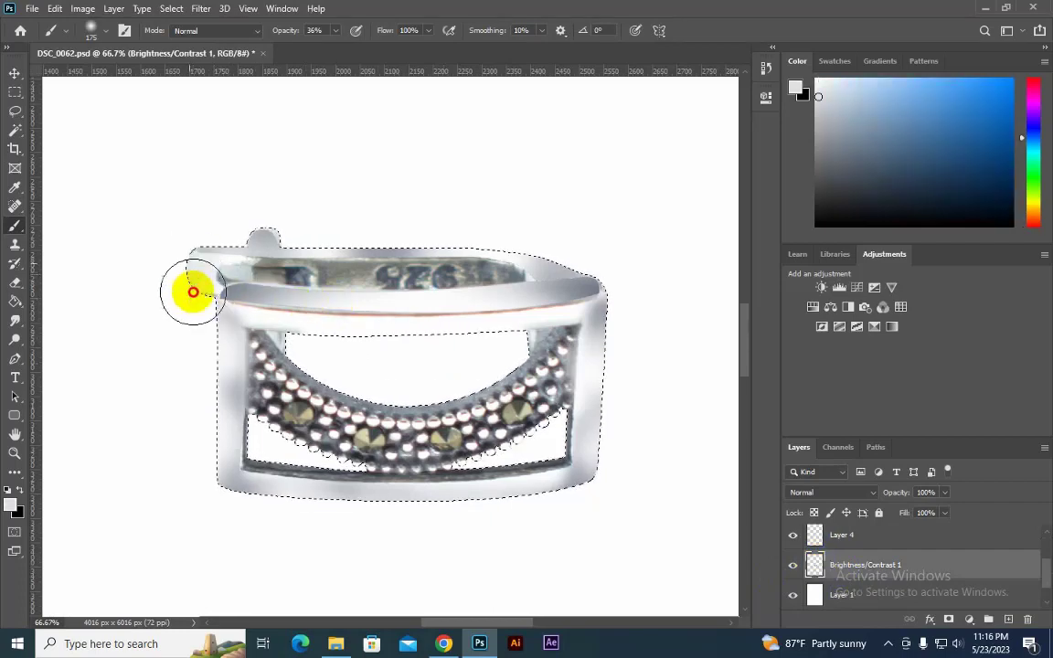
mouse_move(186, 291)
left_mouse_down()
mouse_move(181, 254)
mouse_move(238, 272)
mouse_move(289, 270)
mouse_move(254, 264)
mouse_move(531, 272)
mouse_move(377, 274)
mouse_move(365, 265)
mouse_move(247, 287)
mouse_move(152, 272)
left_mouse_up()
left_click(611, 316, "alt")
left_click(338, 195, "alt")
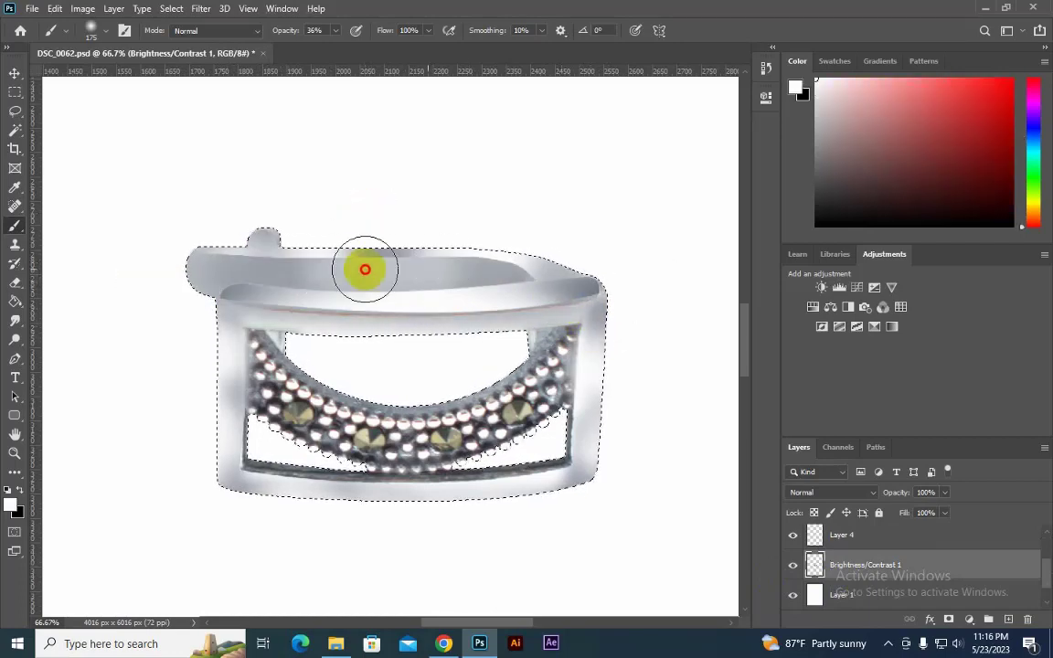
mouse_move(378, 267)
left_mouse_down()
mouse_move(329, 234)
mouse_move(218, 270)
mouse_move(242, 341)
mouse_move(212, 301)
mouse_move(219, 324)
mouse_move(470, 244)
mouse_move(447, 257)
mouse_move(458, 272)
left_mouse_up()
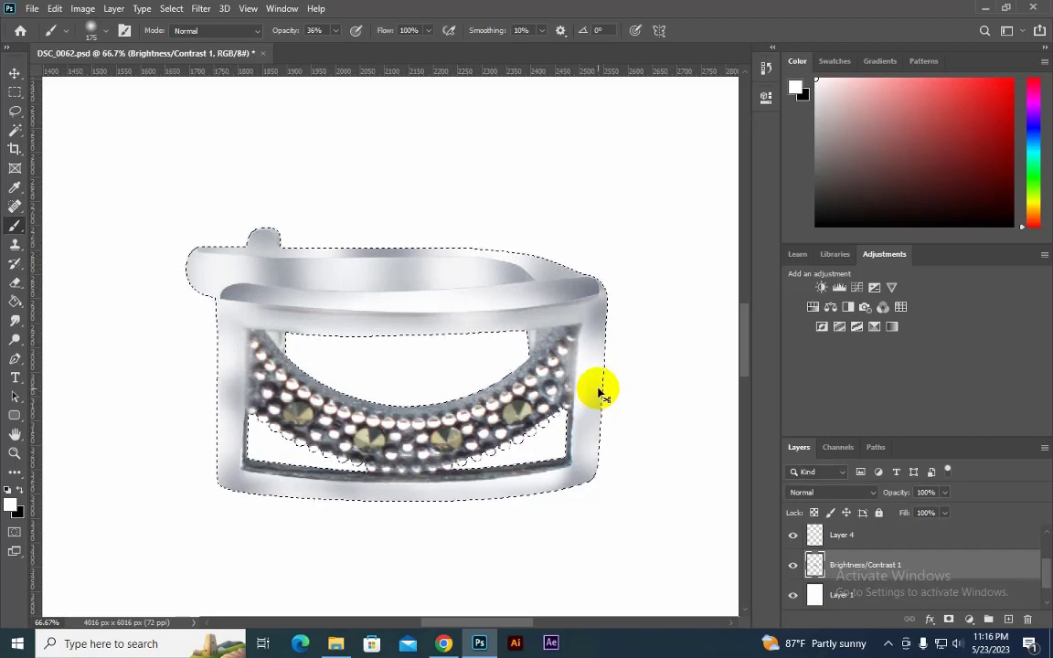
key("ctrl+d")
Step: Zoom out and back in to check the ring, then reload its outline as a selection
key("ctrl+minus")
key("ctrl+minus")
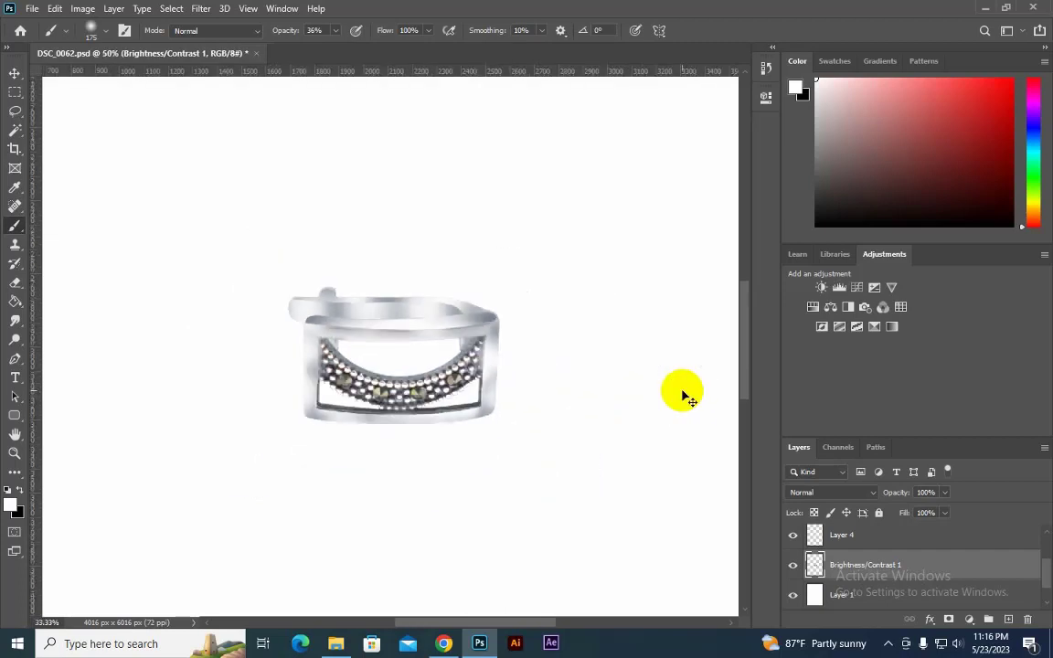
key("ctrl+plus")
key("ctrl+plus")
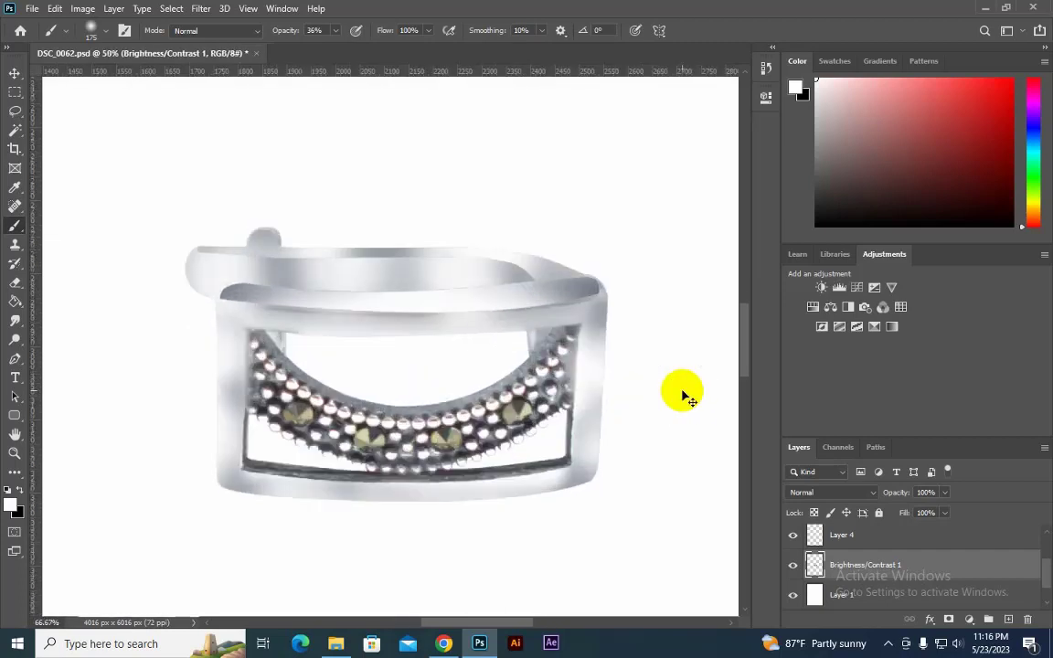
key("ctrl+minus")
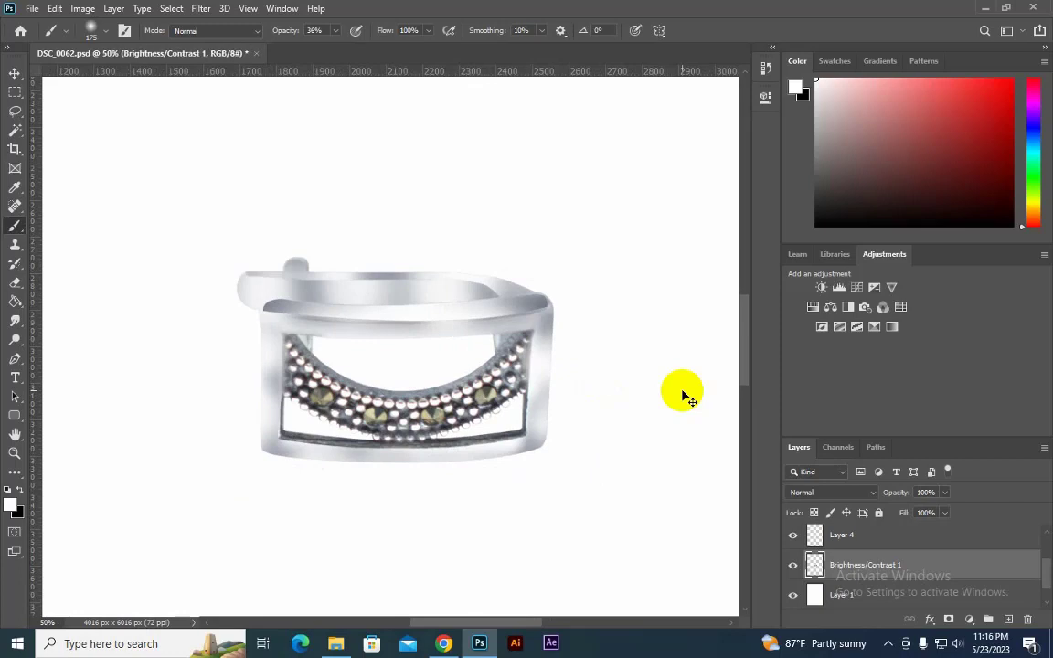
key("ctrl+minus")
key("ctrl+plus")
key("ctrl+plus")
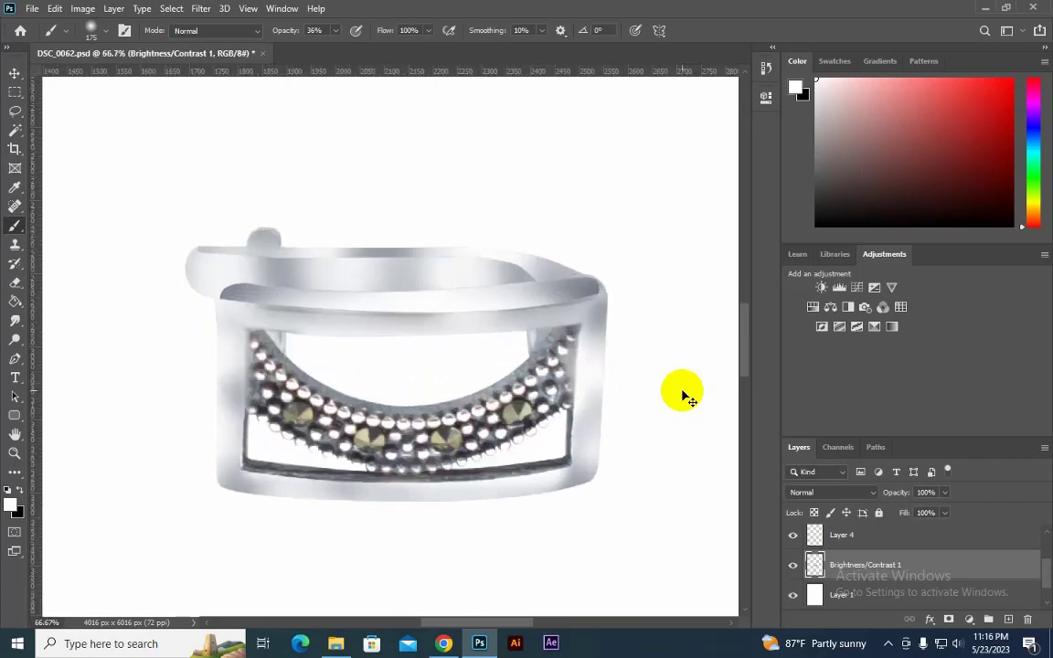
left_click(814, 534, "ctrl")
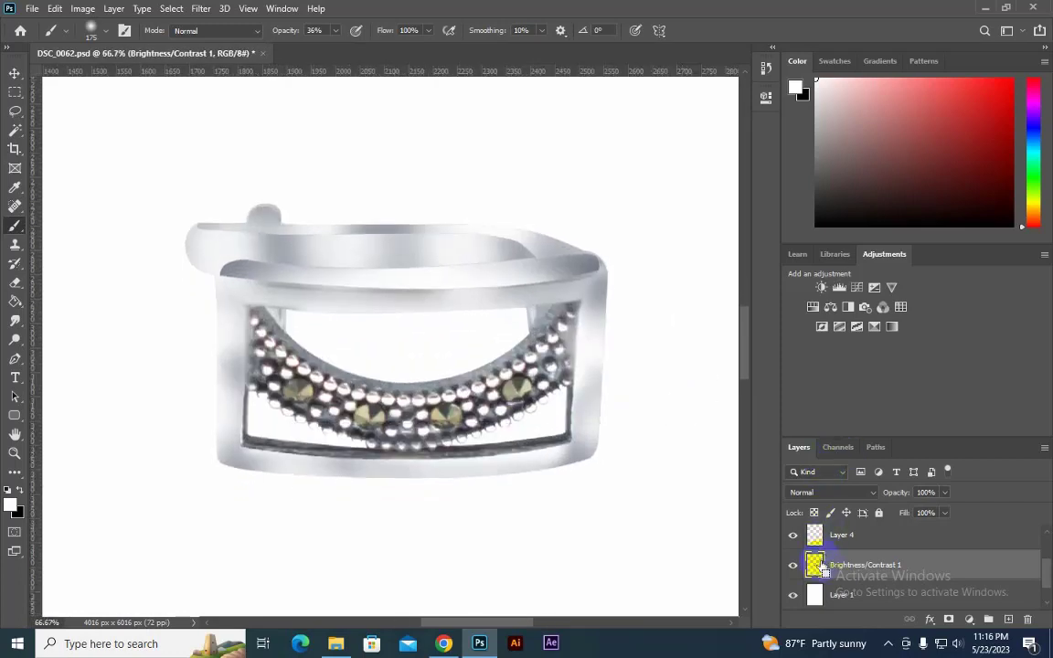
Step: Switch to the Smudge Tool and load the Layer 4, 3 and 2 outlines as selections
right_click(18, 324)
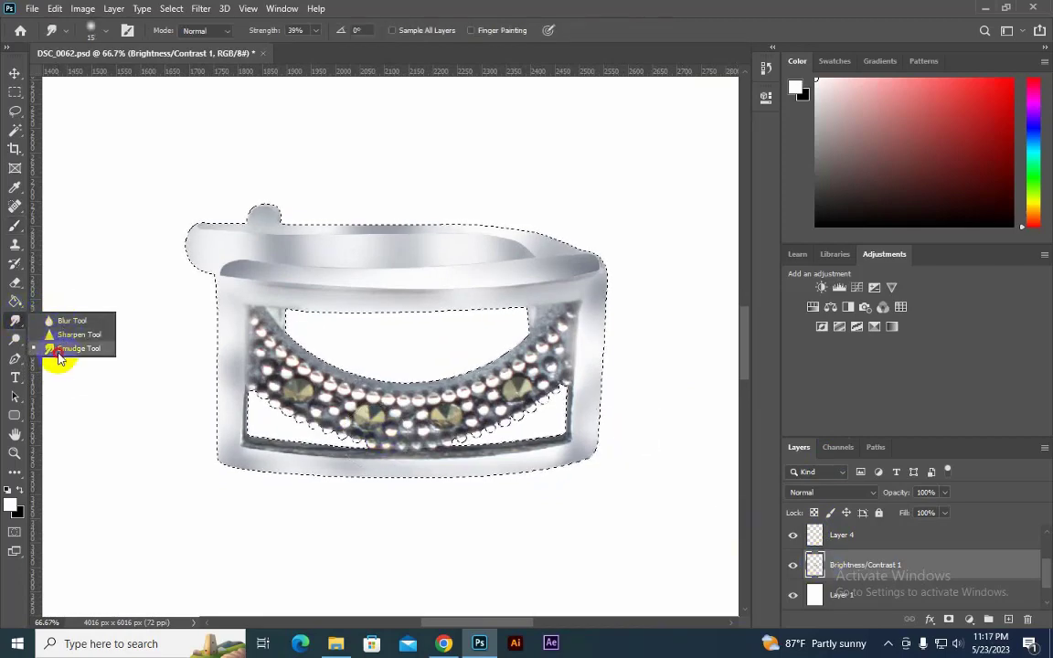
left_click(62, 345)
left_click(815, 538, "ctrl")
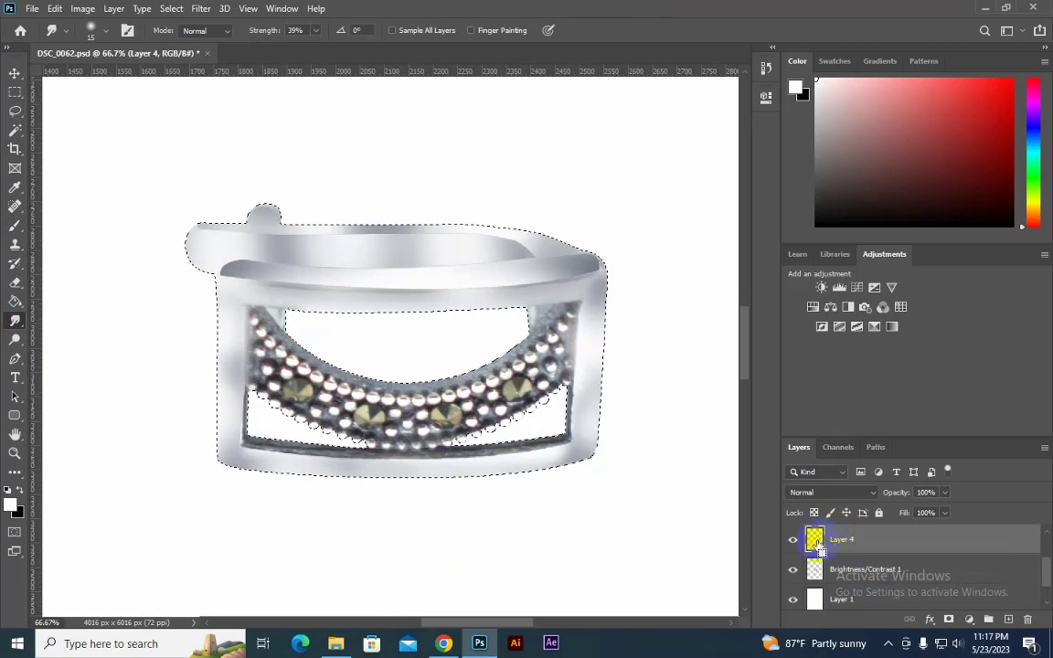
scroll(805, 548, "up", 1)
left_click(815, 568, "ctrl")
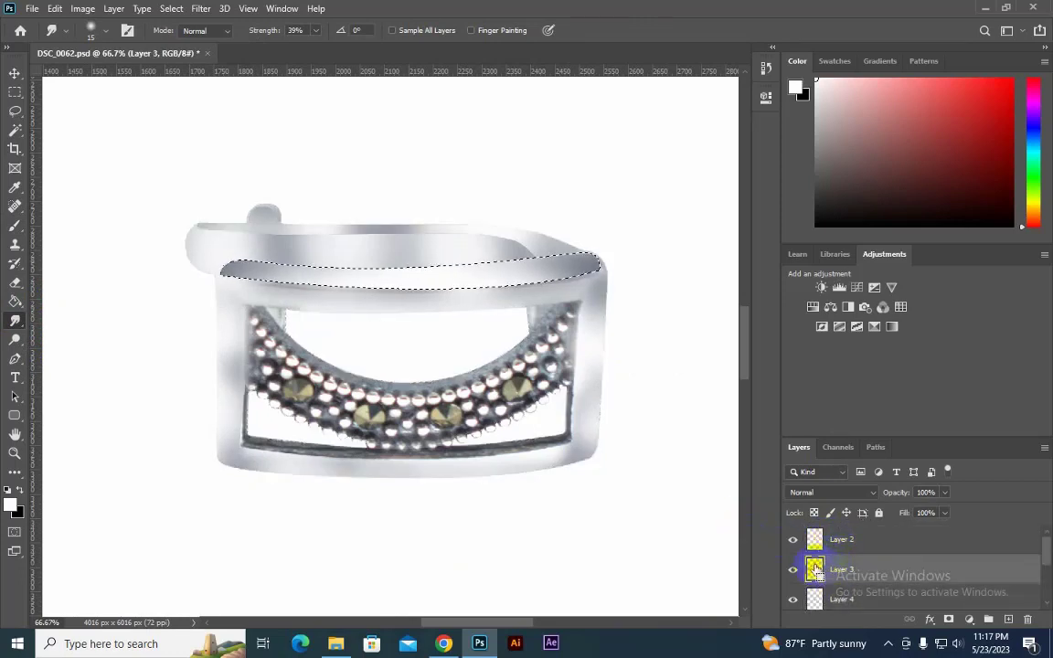
left_click(816, 540, "ctrl")
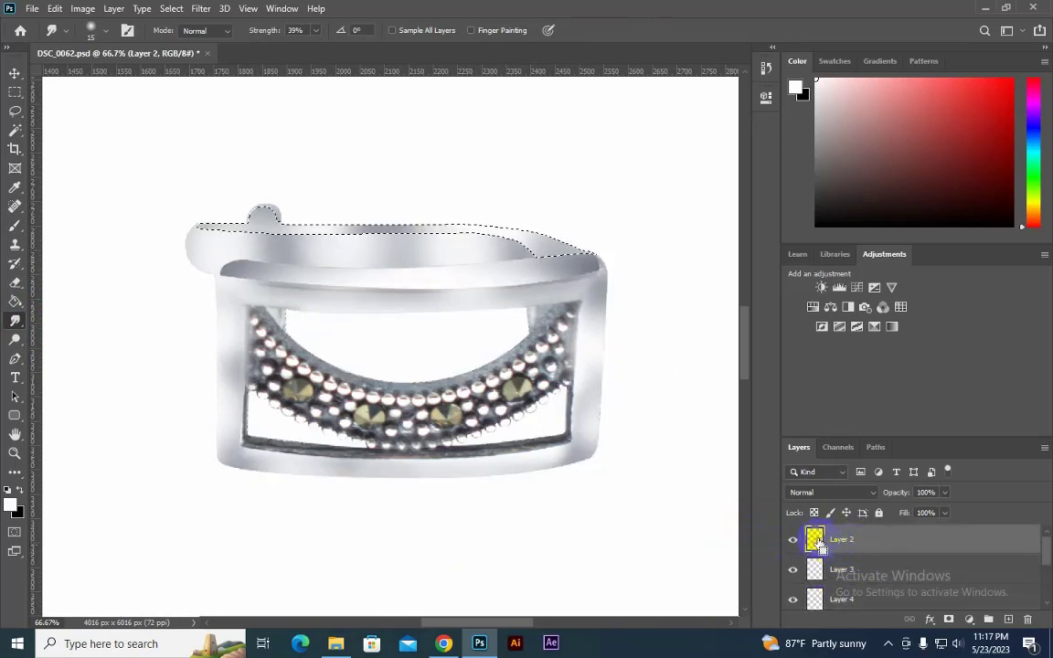
Step: Smudge the lower frame's left and bottom edges to soften the dark bar
left_click_drag(380, 437, 373, 440)
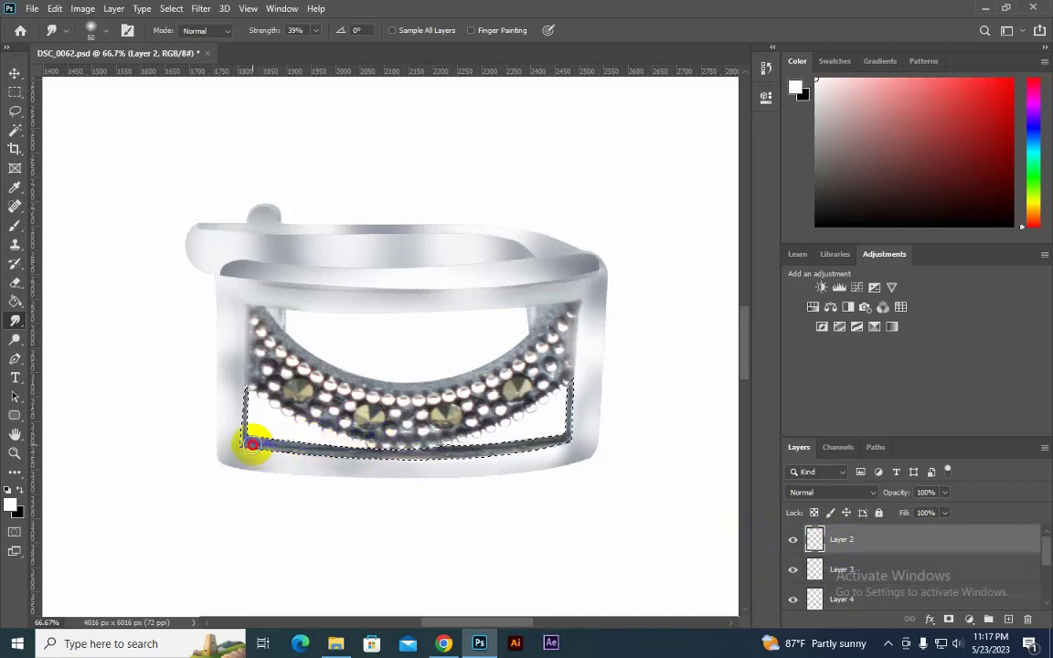
left_click_drag(251, 445, 254, 438)
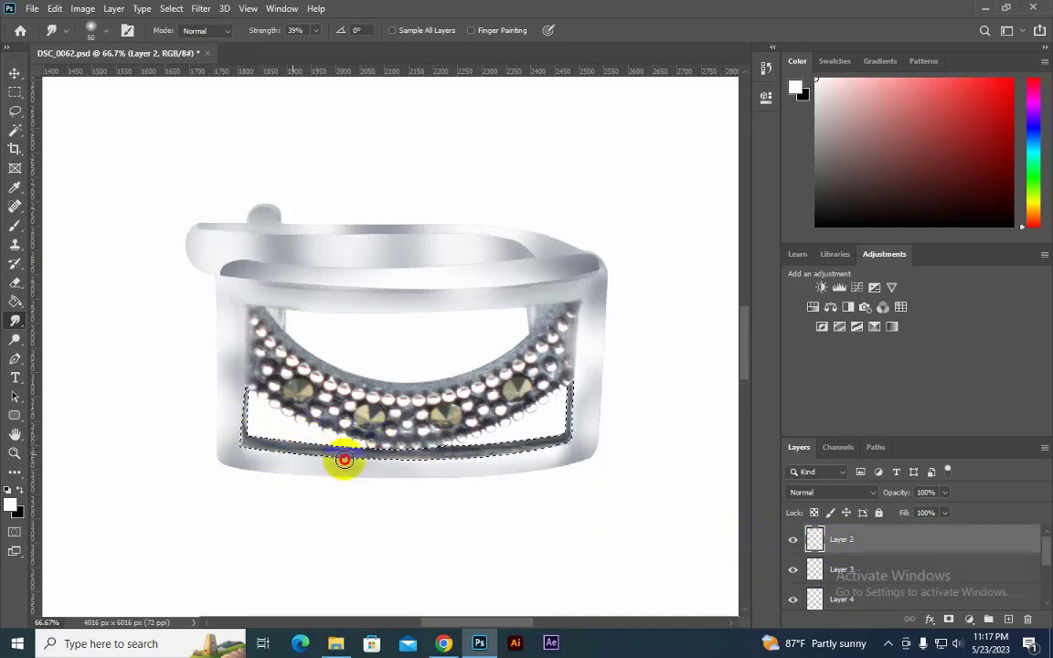
left_click_drag(344, 459, 422, 459)
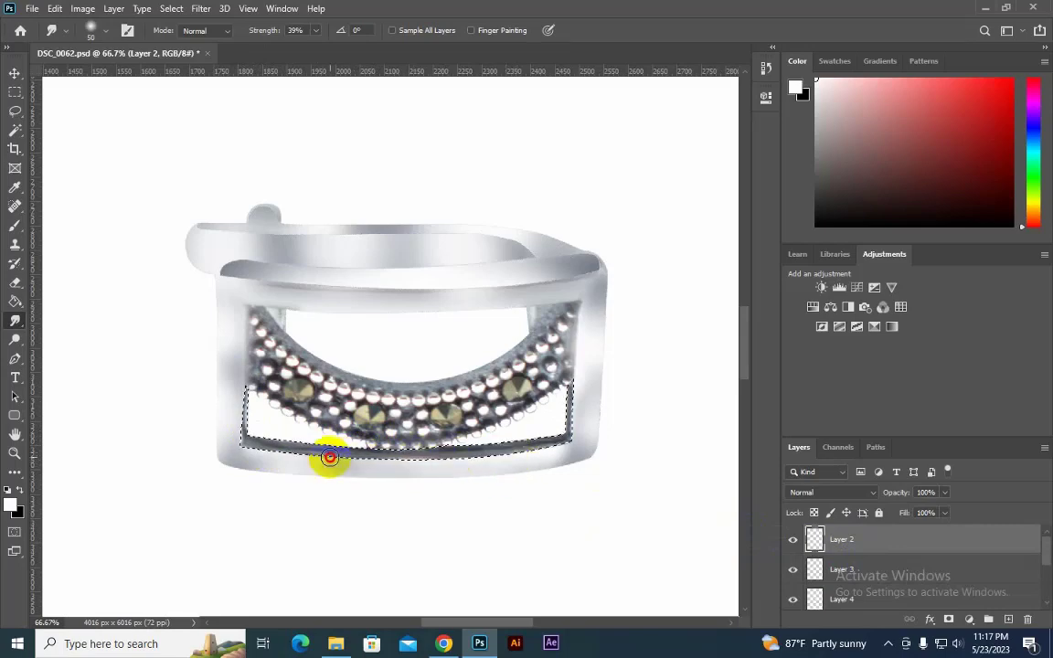
left_click_drag(329, 457, 413, 446)
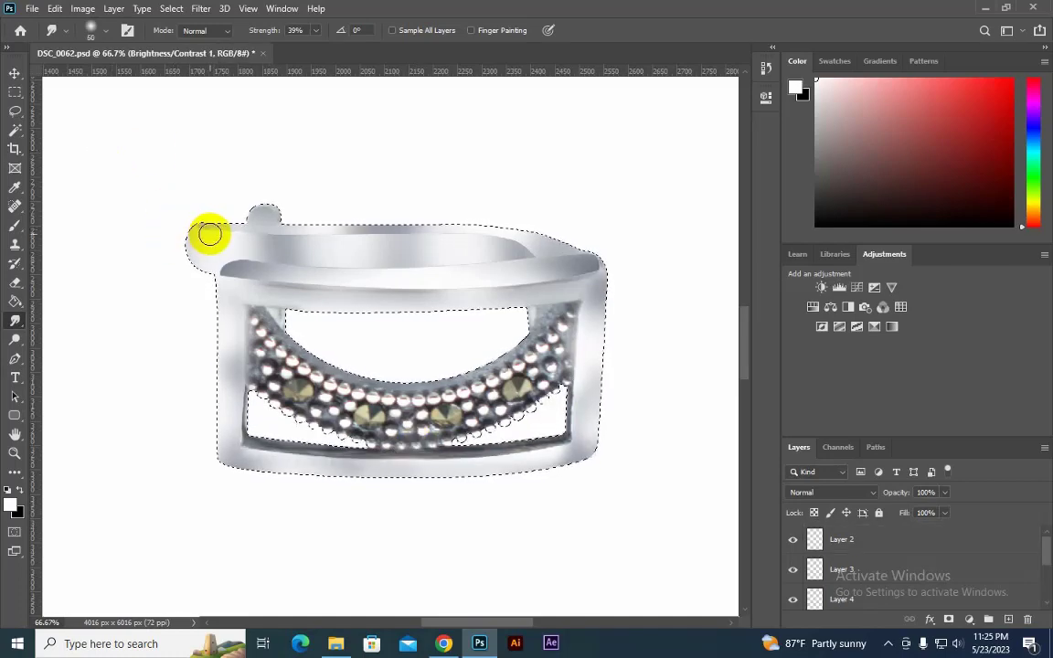
Step: Reload the whole ring outline on Brightness/Contrast 1 and smudge the top-left bump flat
key("ctrl+z")
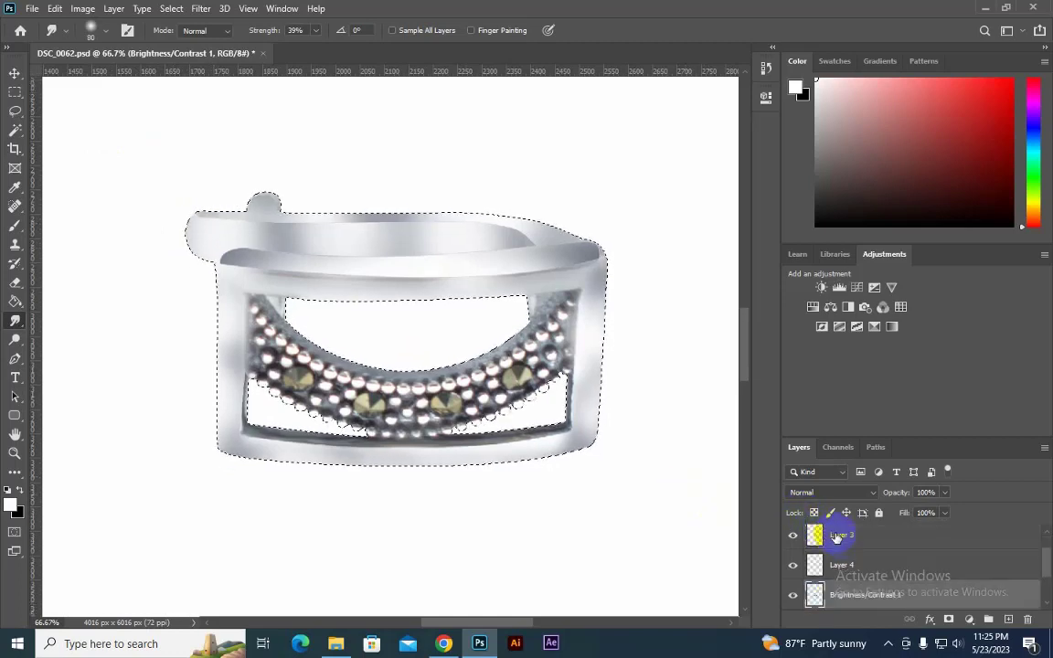
left_click(814, 564)
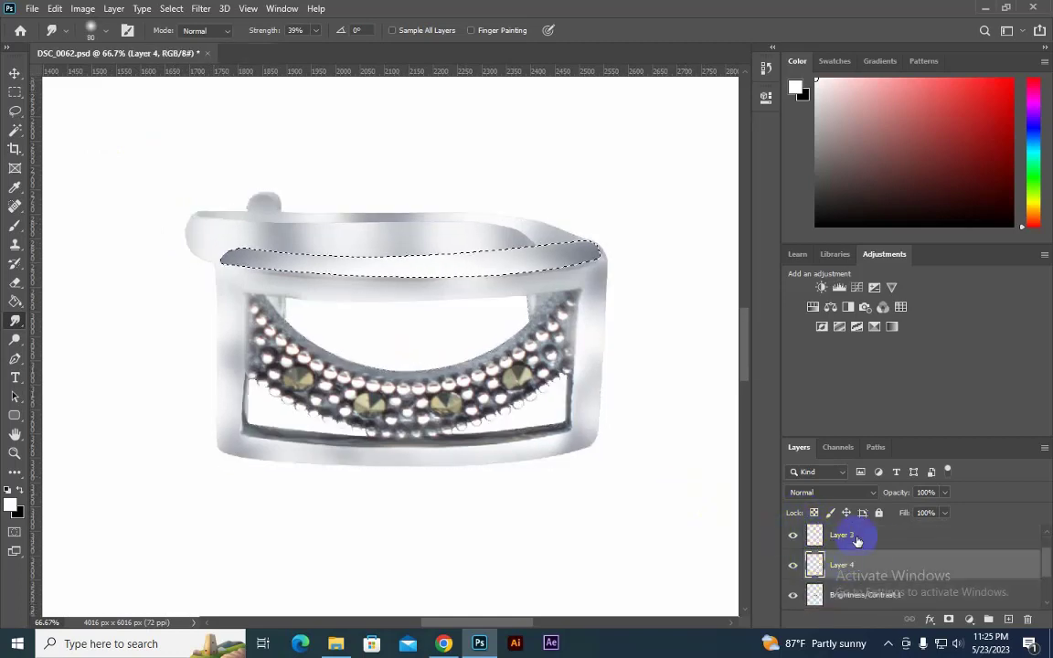
left_click(814, 538, "ctrl")
left_click(818, 541, "ctrl")
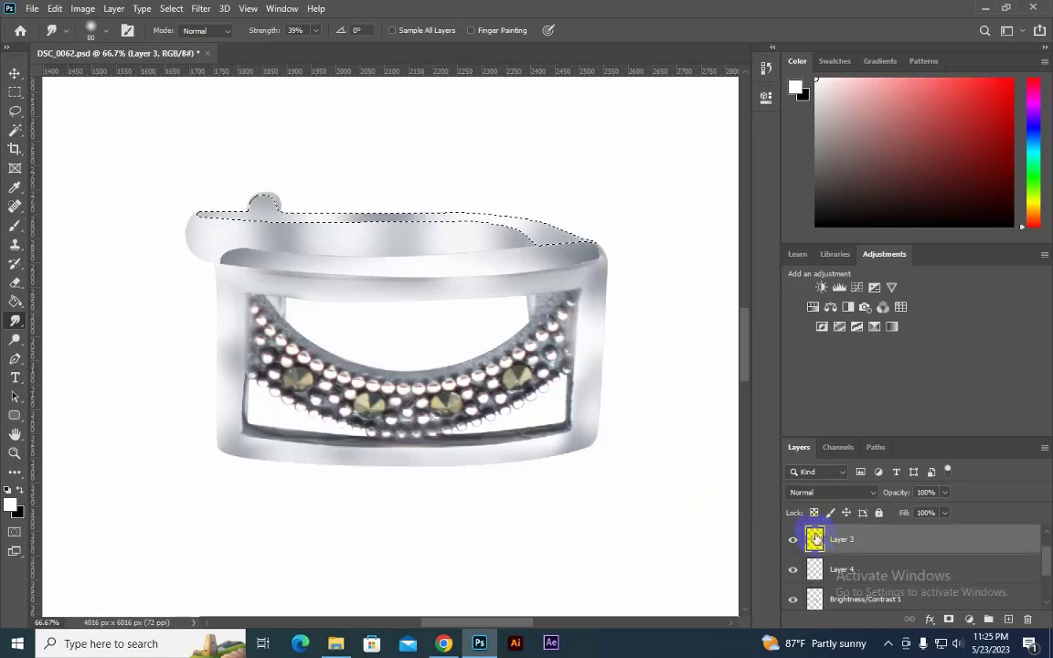
scroll(819, 541, "up", 1)
left_click(825, 546)
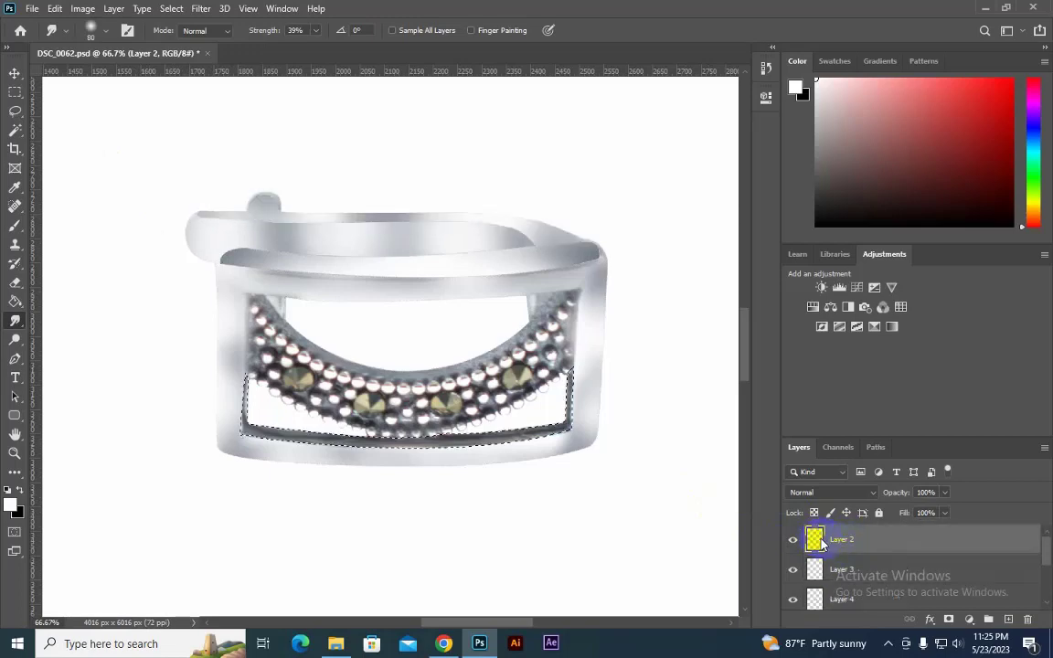
scroll(822, 543, "down", 2)
scroll(836, 545, "down", 3)
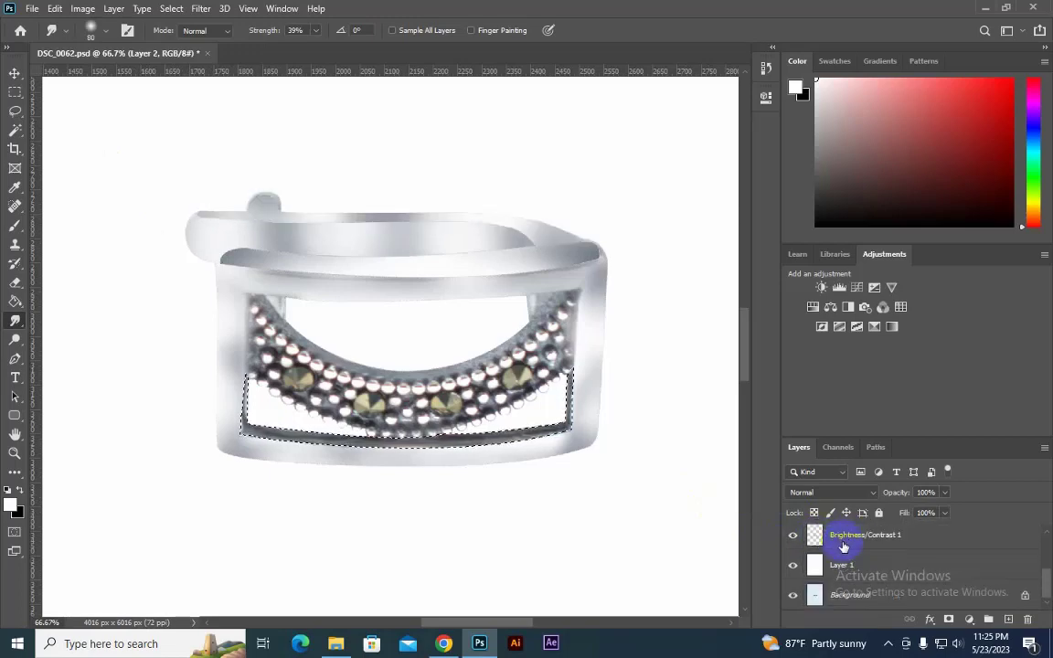
scroll(813, 547, "up", 1)
left_click(818, 561)
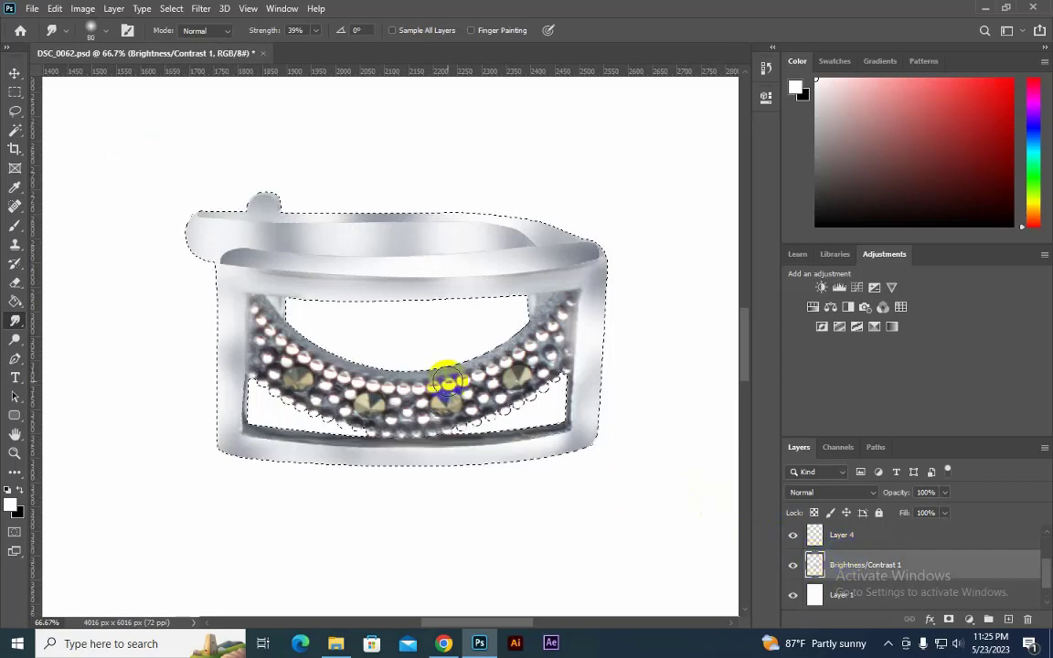
left_click_drag(236, 221, 270, 196)
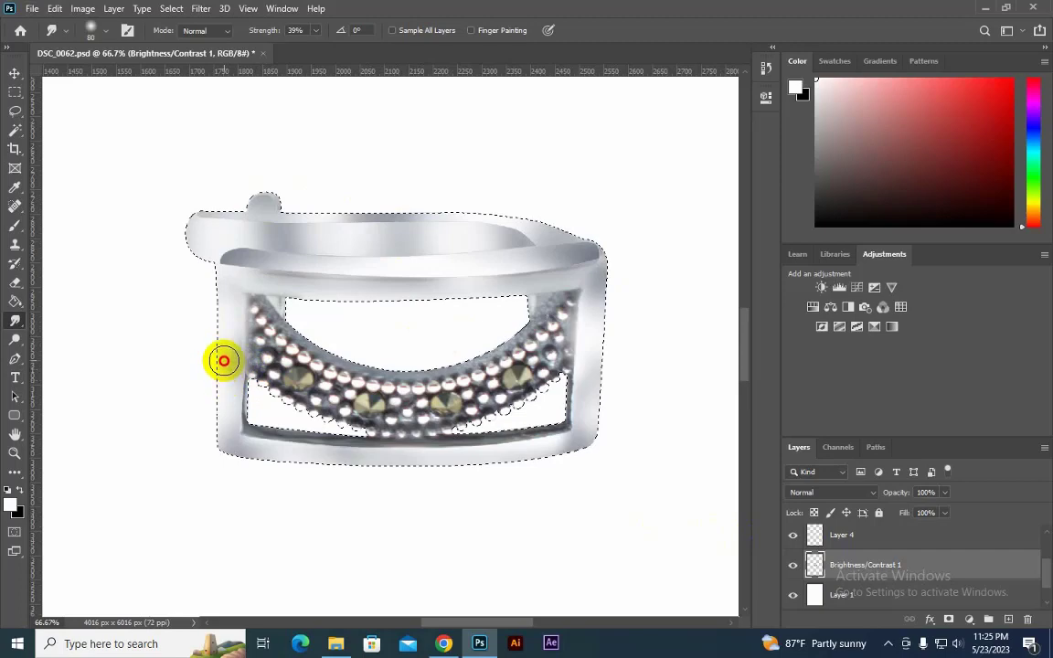
Step: Choose a grey-blue colour, then smudge down the ring's left edge and deselect
left_click(14, 225)
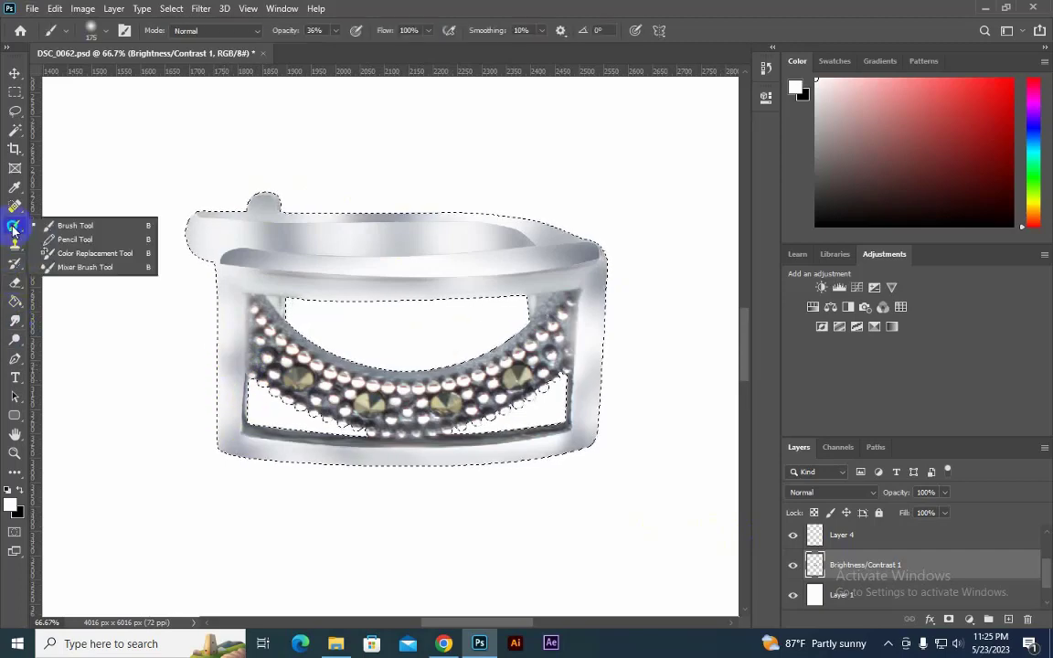
left_click(55, 224)
left_click(247, 359)
left_click(217, 359, "alt")
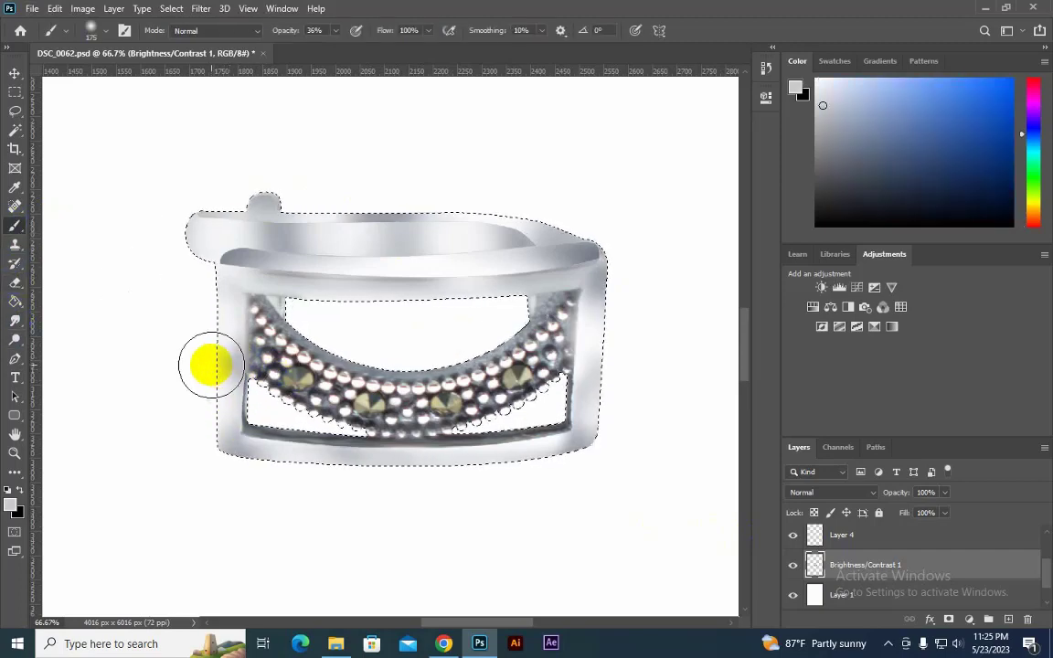
left_click(237, 252, "alt")
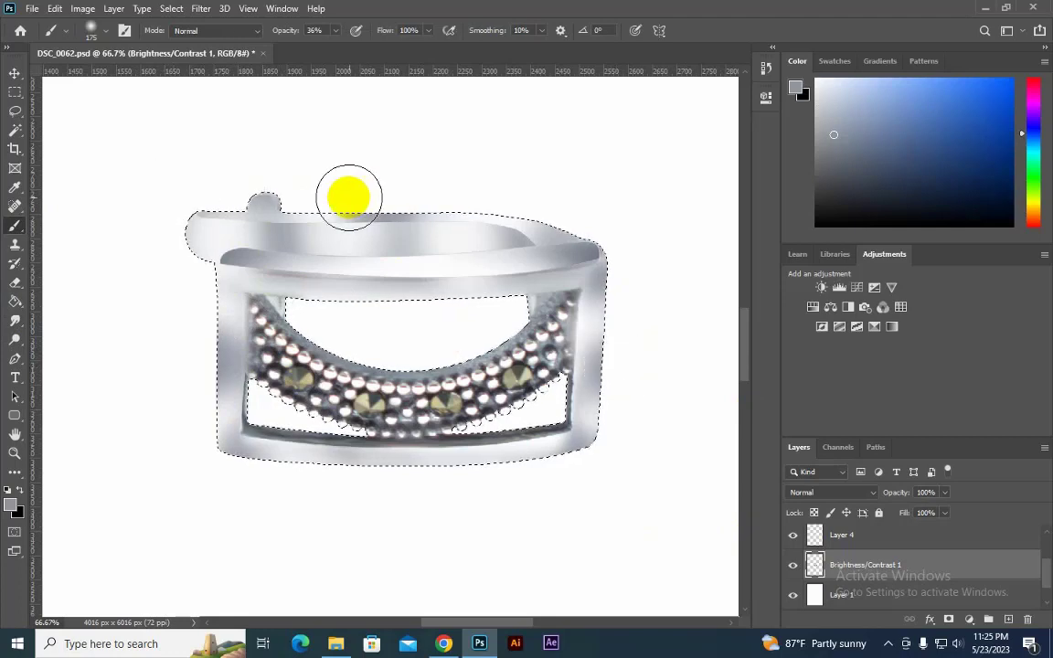
left_click(15, 320)
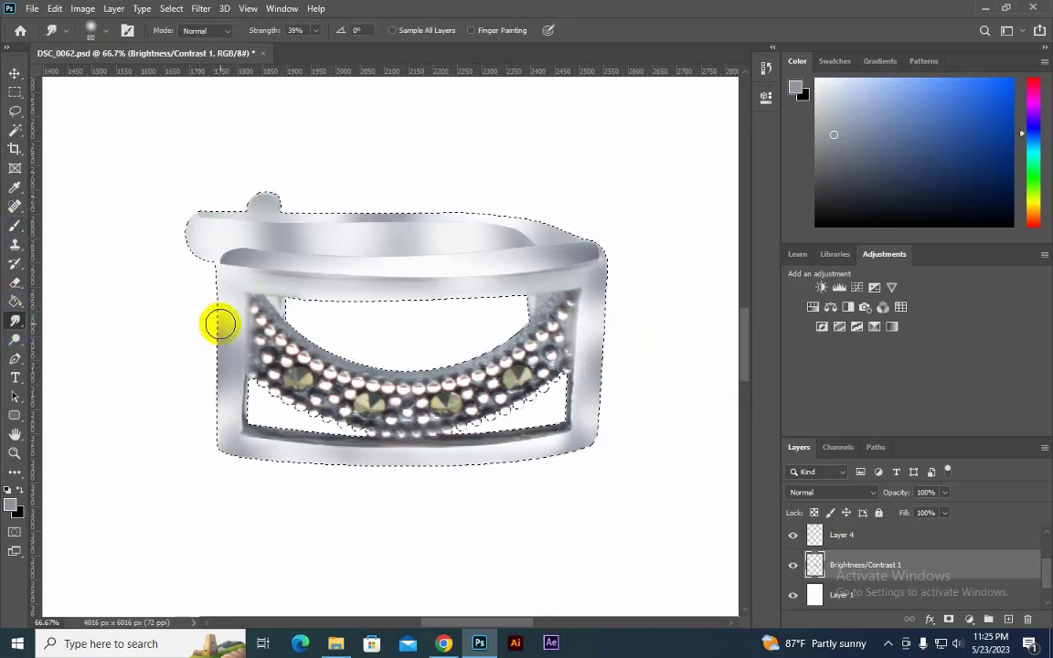
mouse_move(217, 324)
left_mouse_down()
mouse_move(224, 385)
mouse_move(223, 308)
left_mouse_up()
key("ctrl+d")
Step: Smudge the upper band, top band, bottom edge and right edge smooth, then deselect
left_click_drag(259, 257, 320, 256)
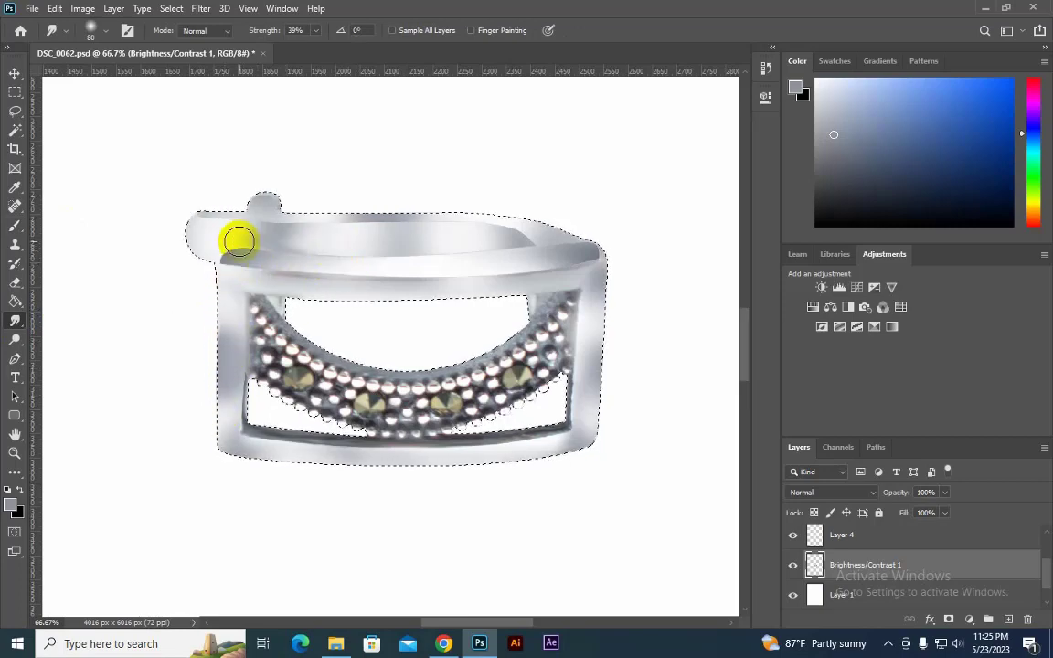
mouse_move(235, 235)
left_mouse_down()
mouse_move(344, 251)
mouse_move(242, 240)
left_mouse_up()
mouse_move(388, 239)
left_mouse_down()
mouse_move(475, 248)
mouse_move(285, 206)
mouse_move(274, 191)
left_mouse_up()
key("ctrl+d")
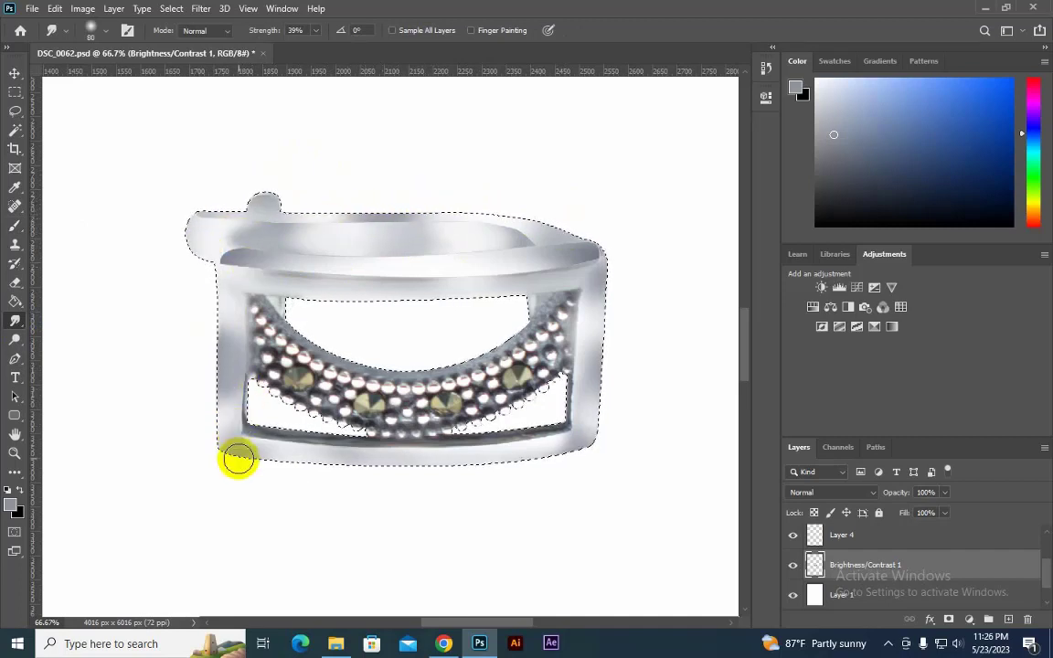
left_click_drag(238, 459, 617, 464)
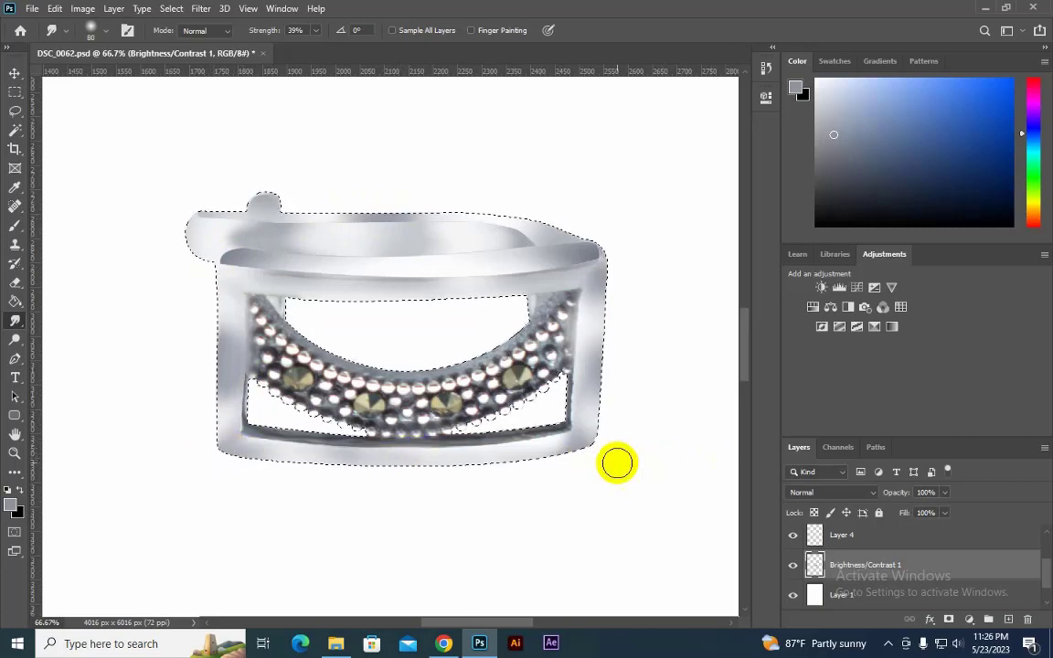
mouse_move(616, 414)
left_mouse_down()
mouse_move(594, 340)
mouse_move(597, 395)
mouse_move(589, 327)
left_mouse_up()
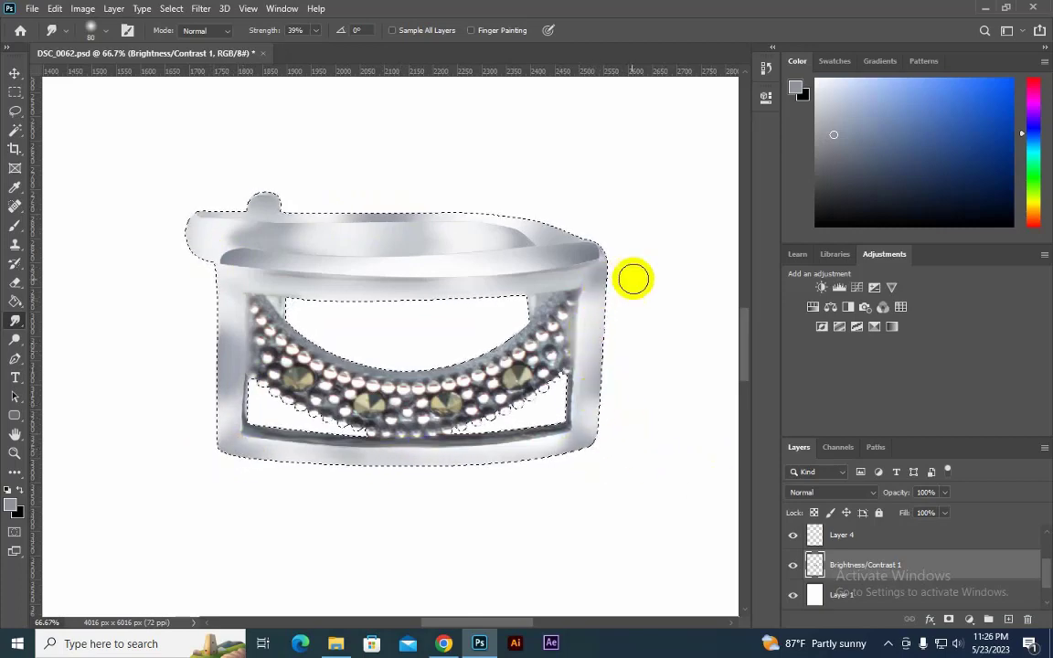
key("ctrl+d")
Step: Zoom the view to frame the whole earring at 50%
key("ctrl+minus")
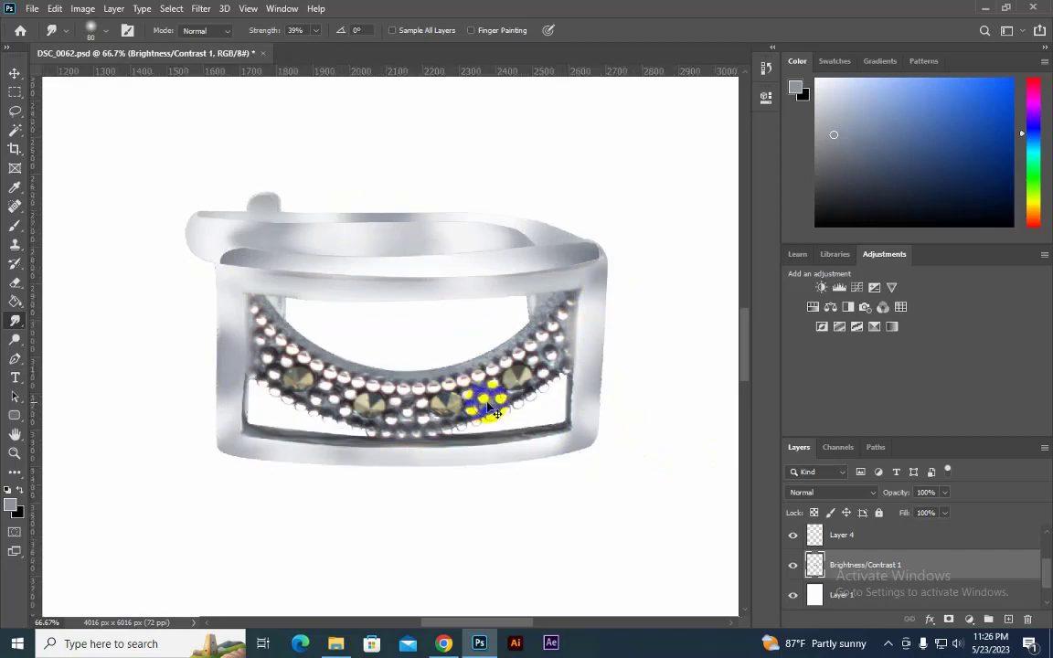
key("ctrl+minus")
key("ctrl+minus")
key("ctrl+plus")
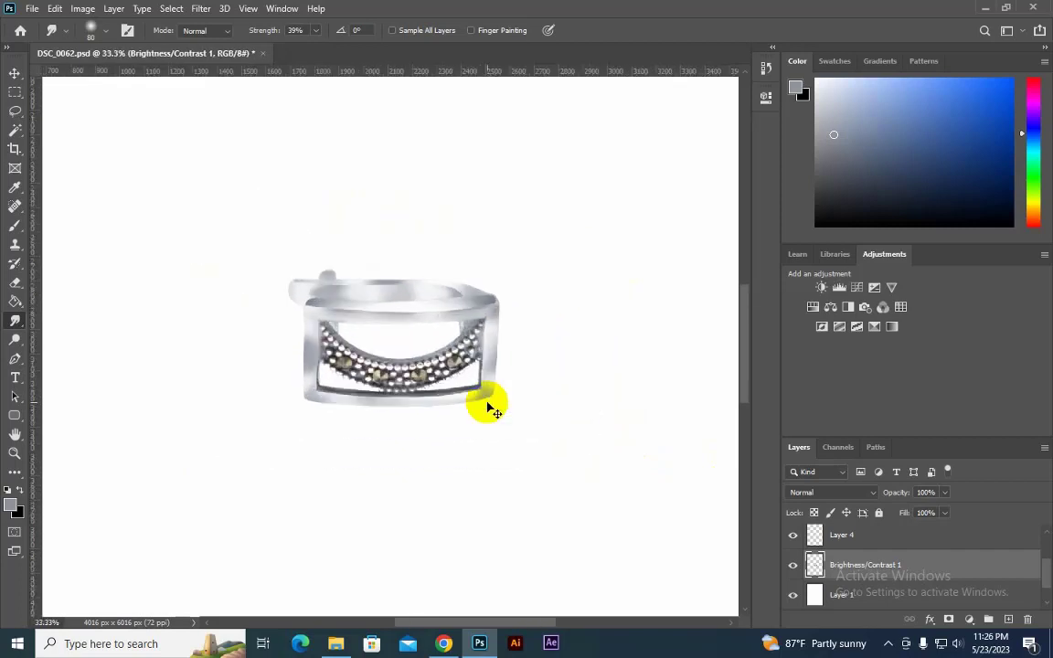
key("ctrl+plus")
key("ctrl+minus")
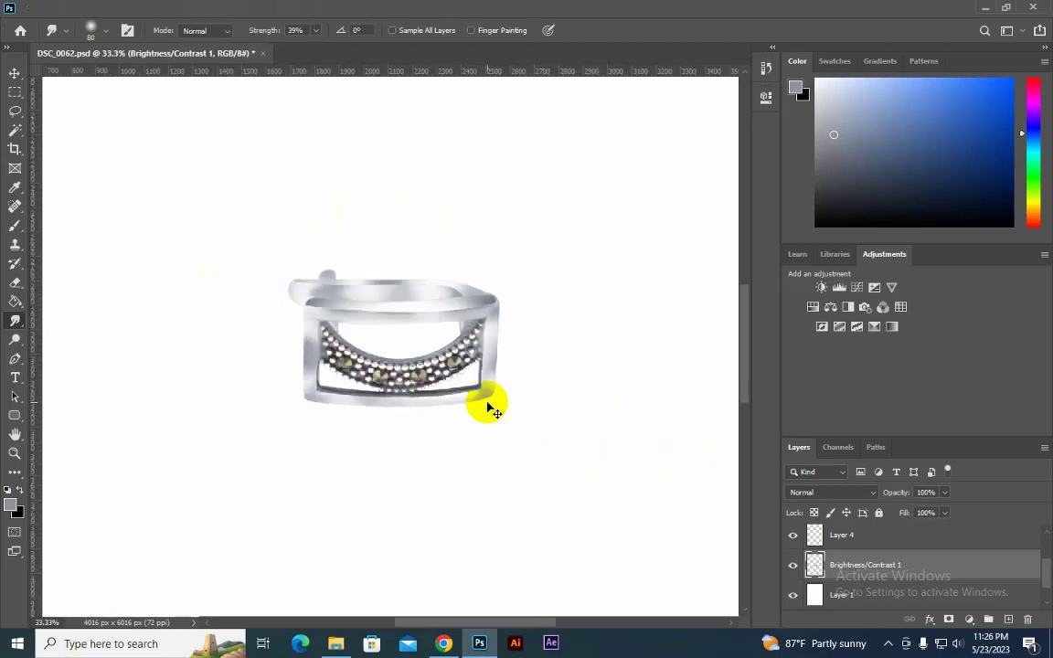
key("ctrl+minus")
key("ctrl+plus")
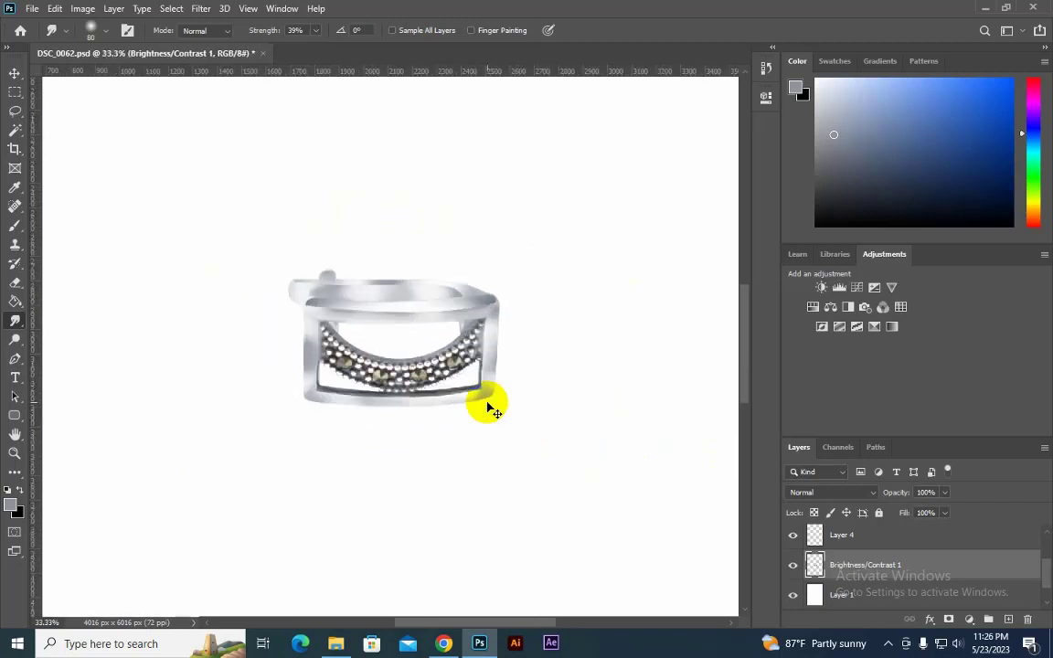
key("ctrl+plus")
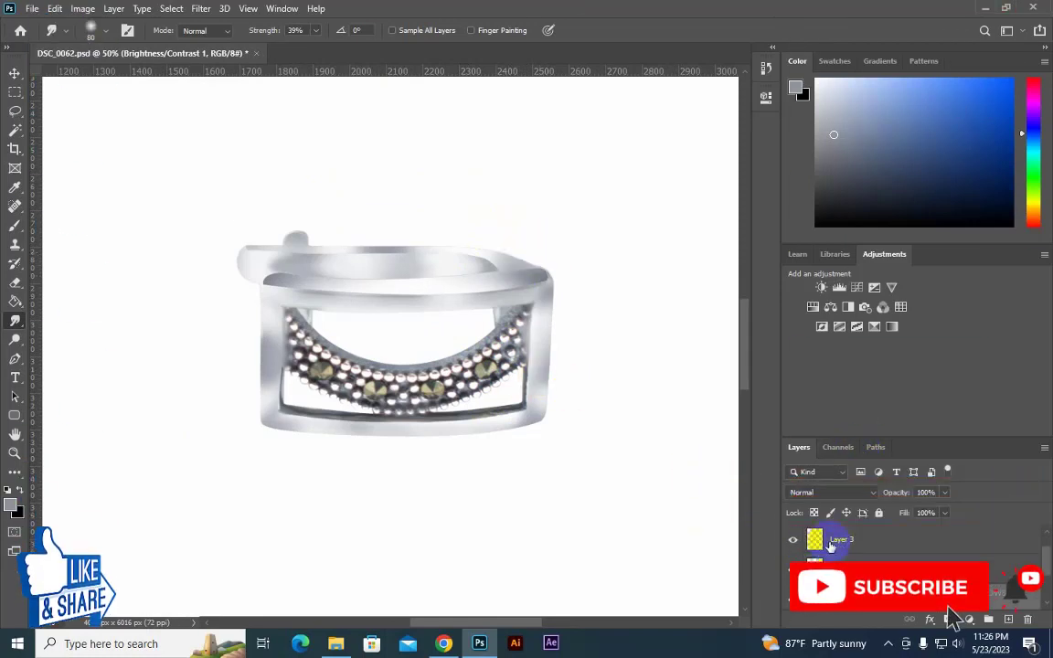
scroll(823, 546, "up", 1)
Step: Draw a closed curved Pen path along the band's top edge and convert it to a selection
left_click(14, 358)
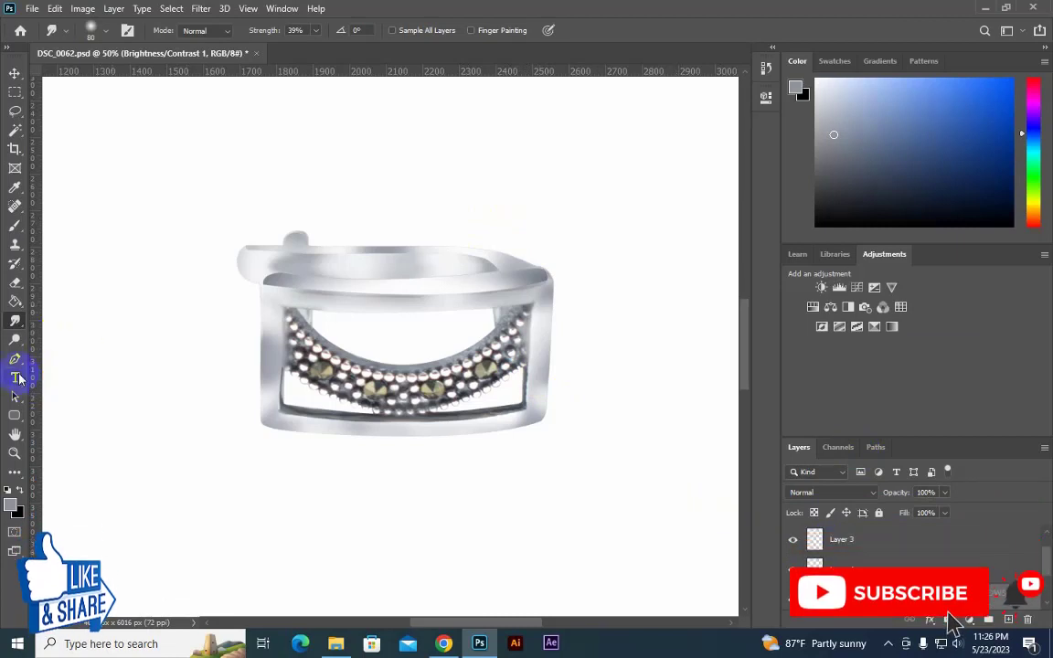
left_click(264, 284)
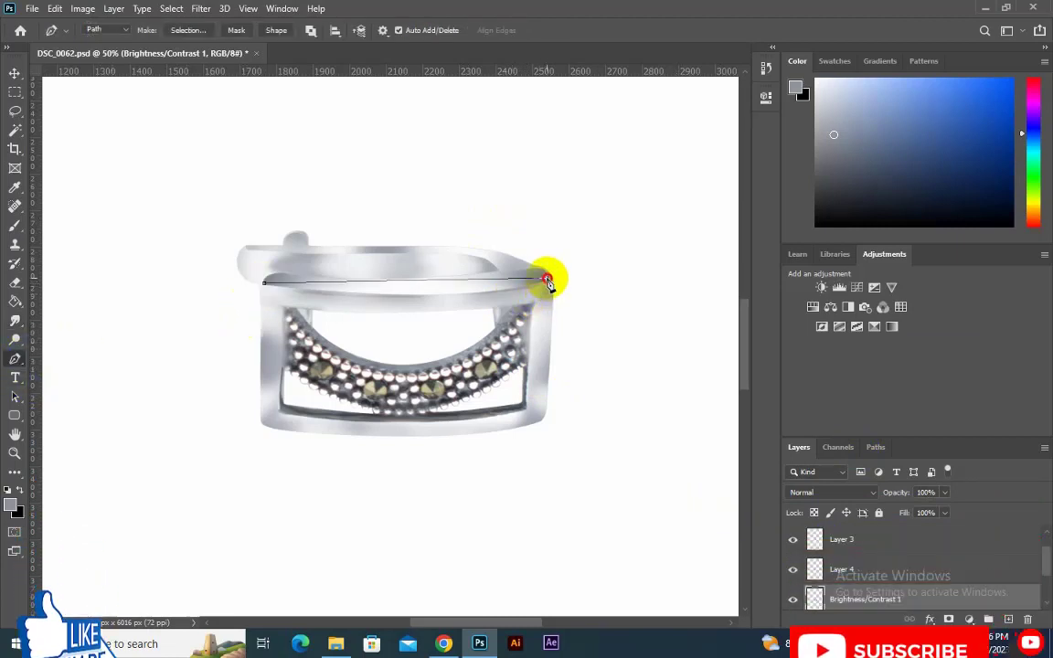
left_click_drag(543, 278, 665, 242)
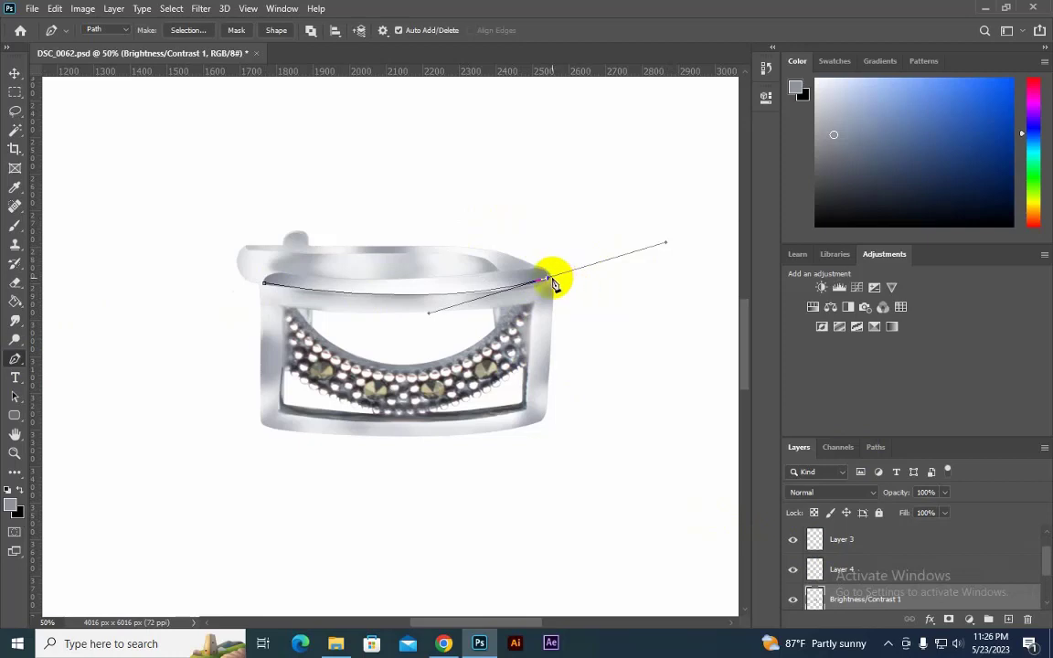
left_click(546, 279, "alt")
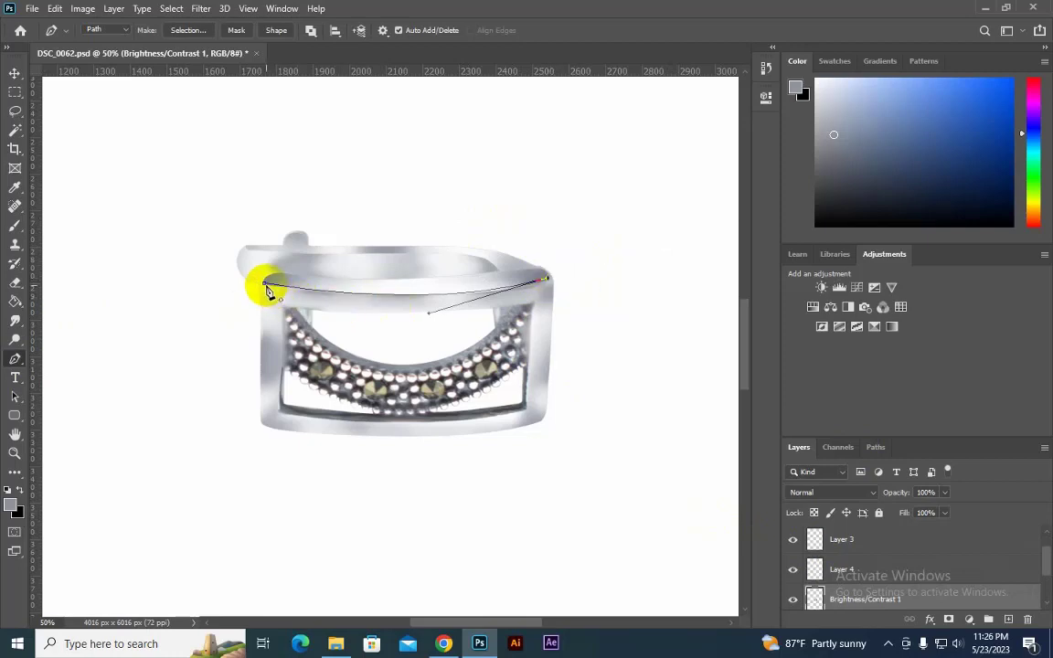
left_click_drag(265, 285, 85, 246)
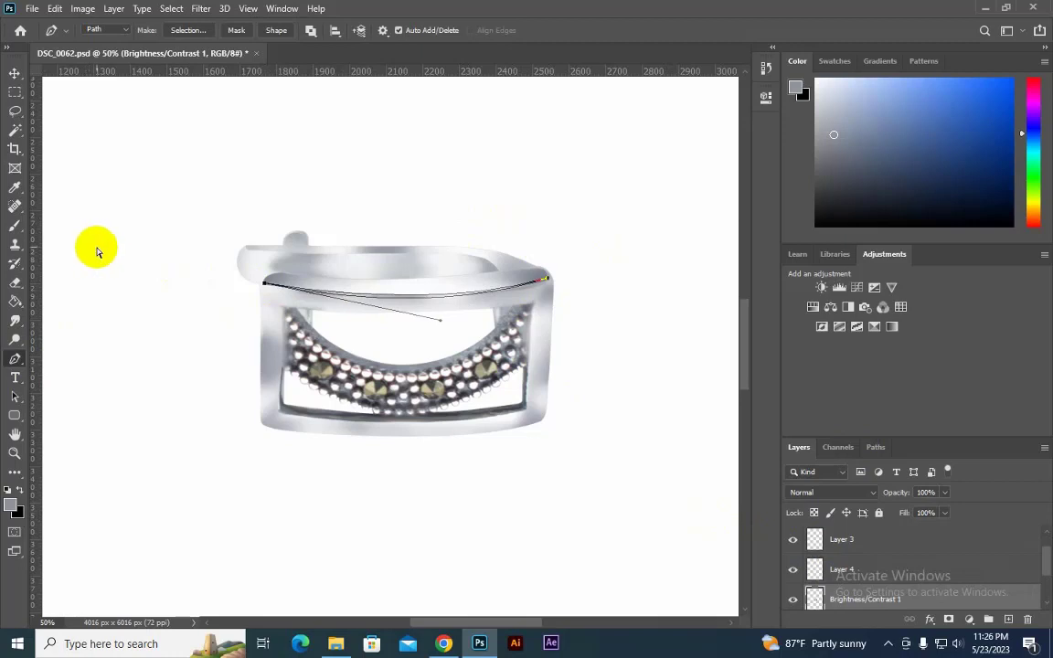
key("ctrl+Return")
Step: With default black and white colours, brush soft black shading along the selected edge, then deselect
left_click(18, 233)
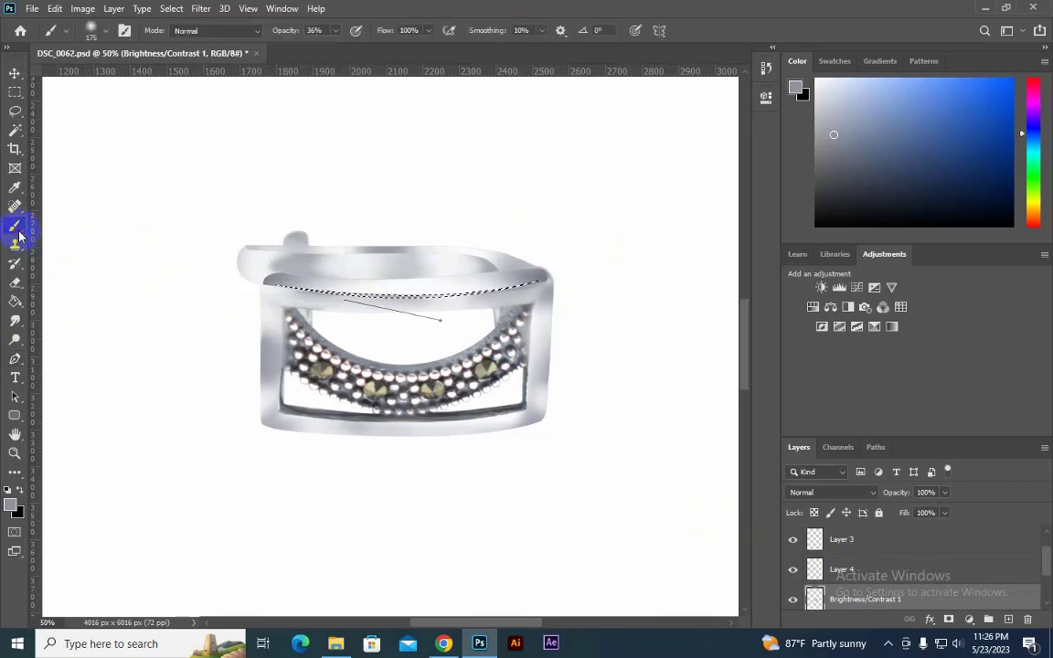
right_click(17, 232)
left_click(68, 226)
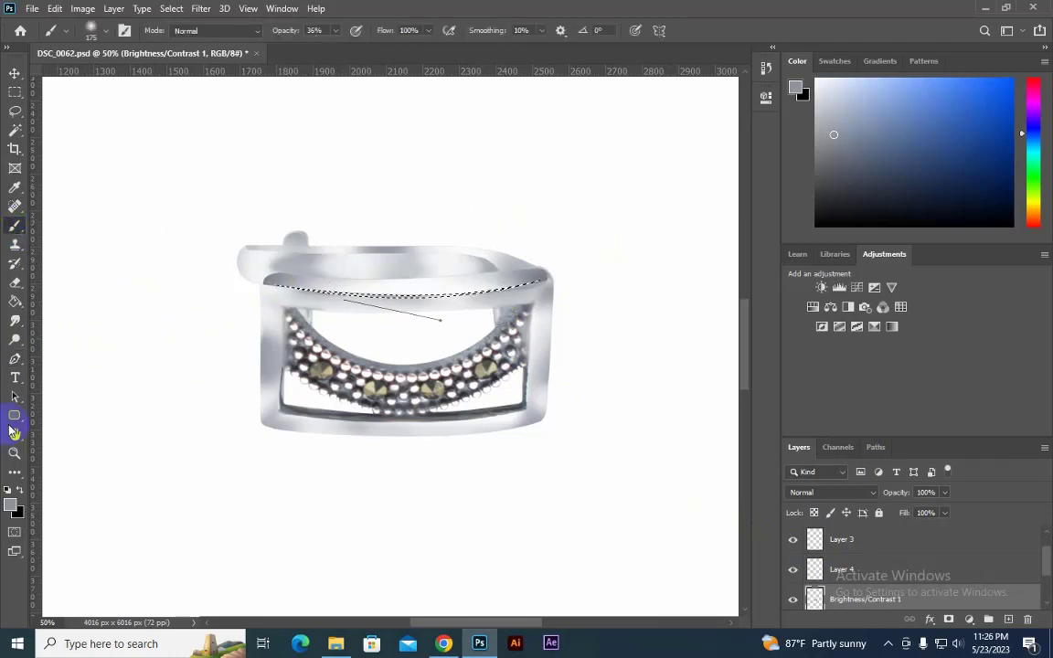
left_click(8, 491)
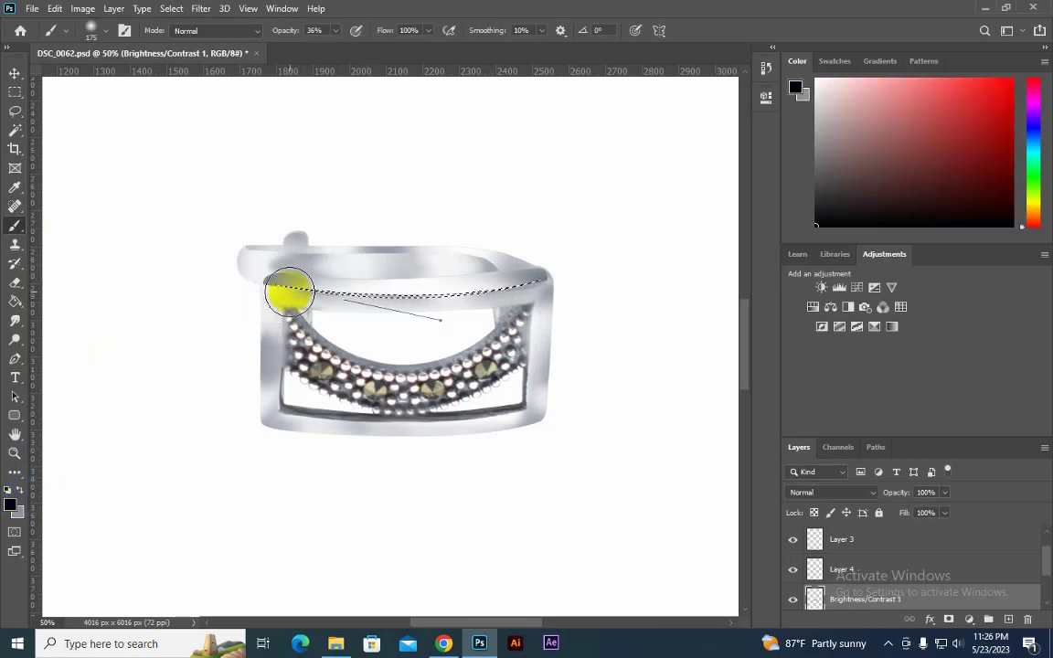
left_click_drag(369, 306, 536, 284)
key("ctrl+d")
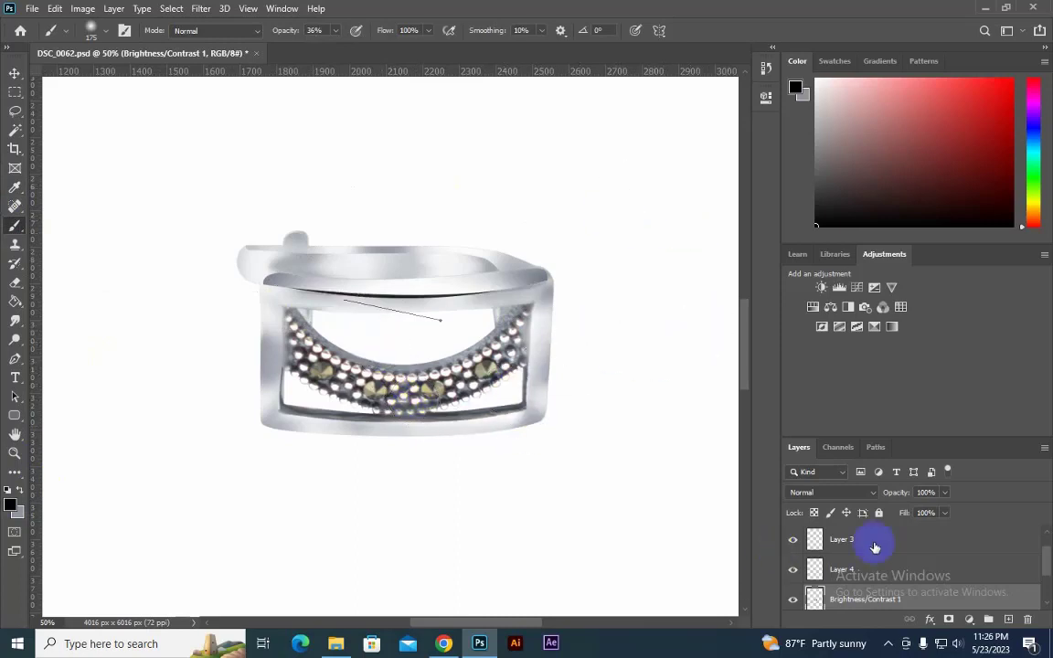
scroll(822, 576, "down", 2)
Step: Add a Curves layer masked to the earring, with its black point at input 96, output 76
left_click(814, 537, "ctrl")
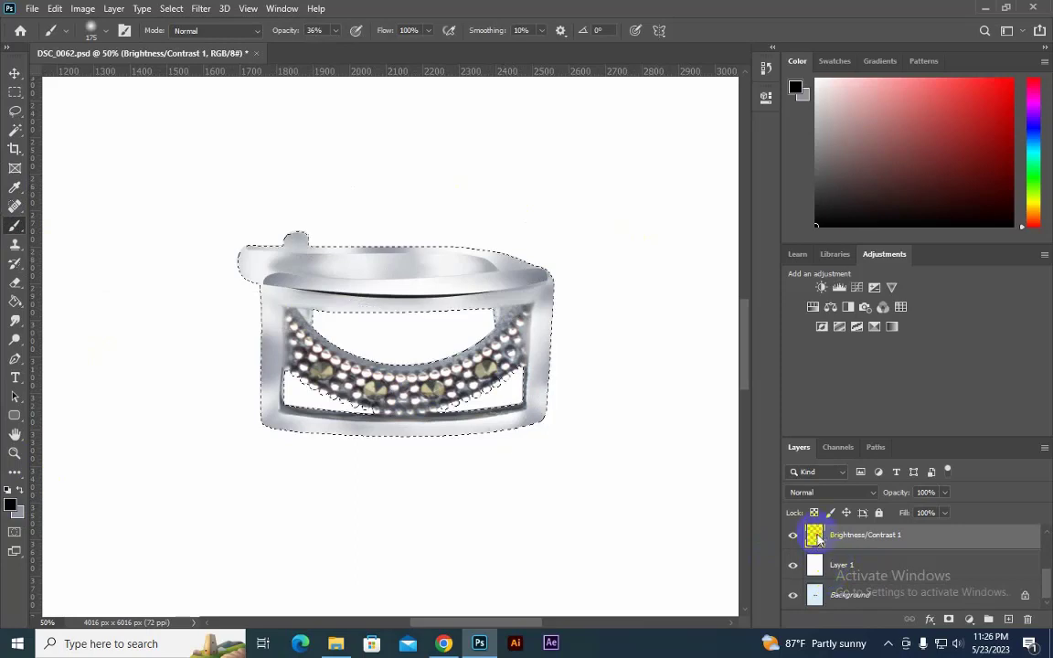
left_click(855, 289)
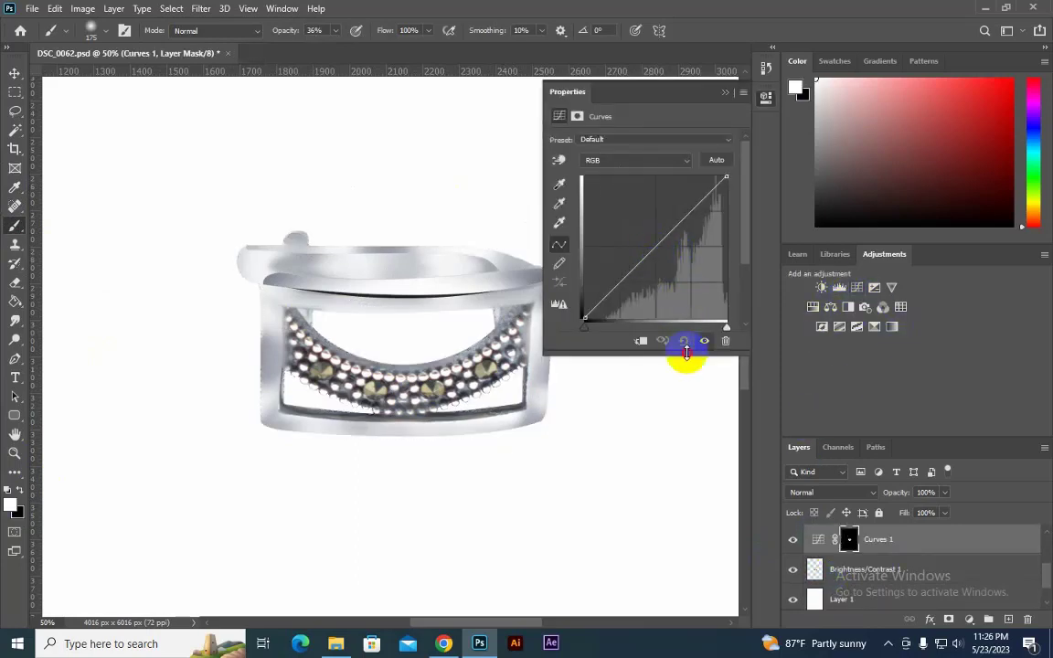
left_click_drag(686, 353, 688, 418)
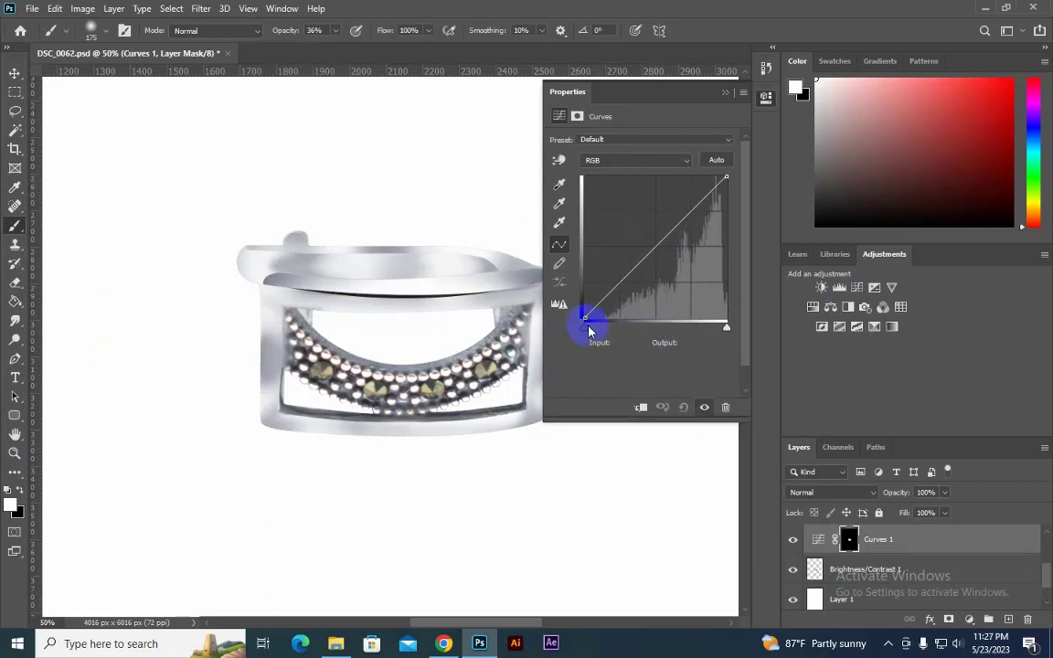
left_click_drag(589, 331, 648, 334)
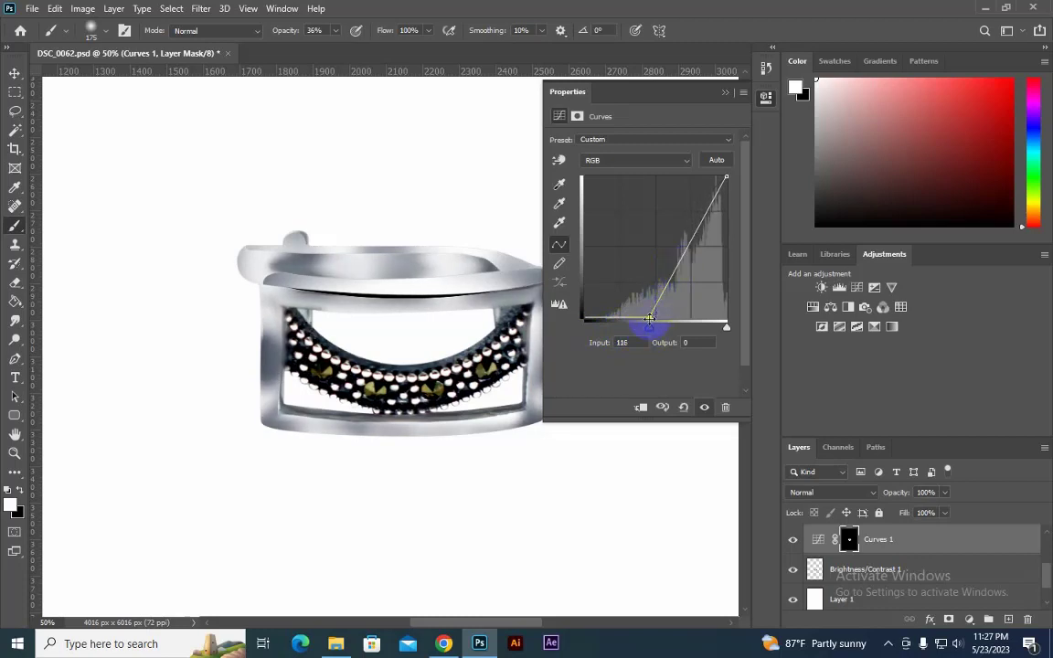
left_click_drag(649, 320, 641, 277)
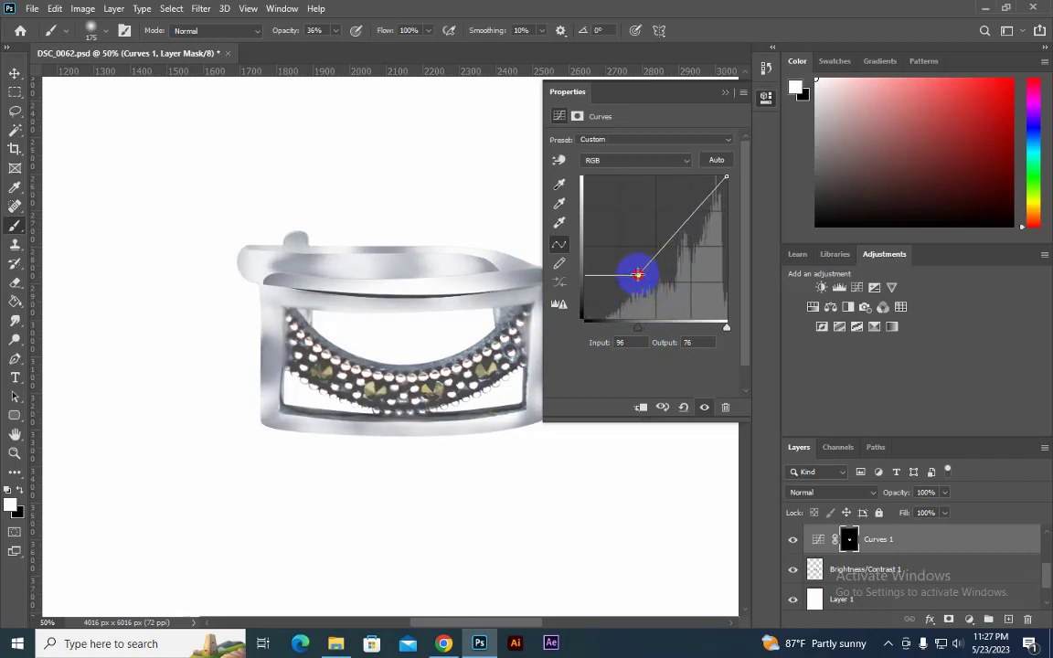
left_click(745, 94)
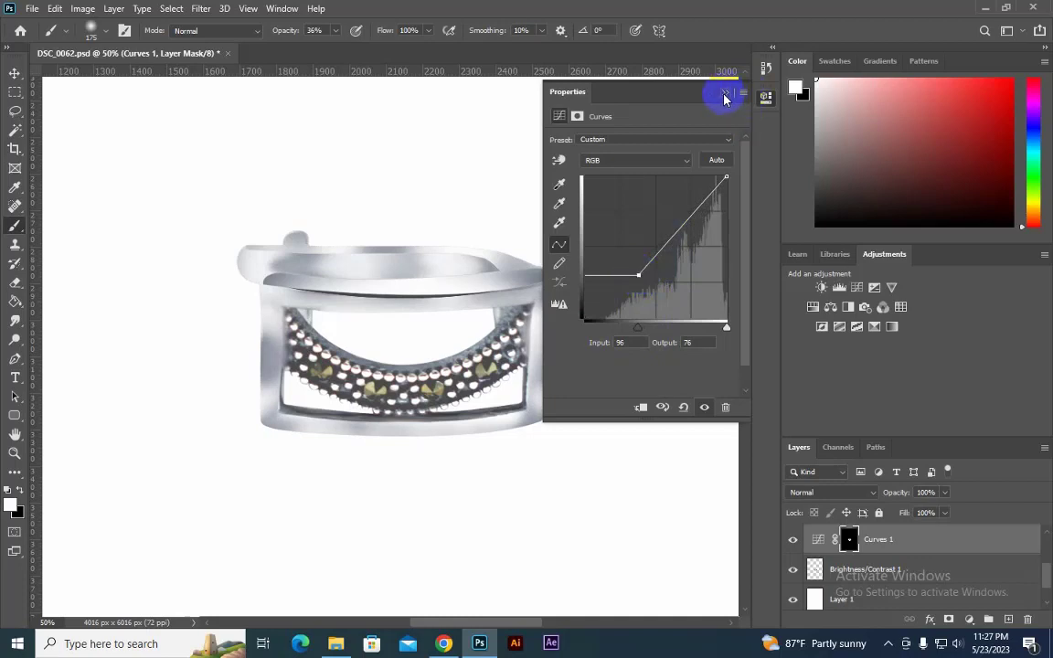
left_click(724, 95)
left_click(794, 540)
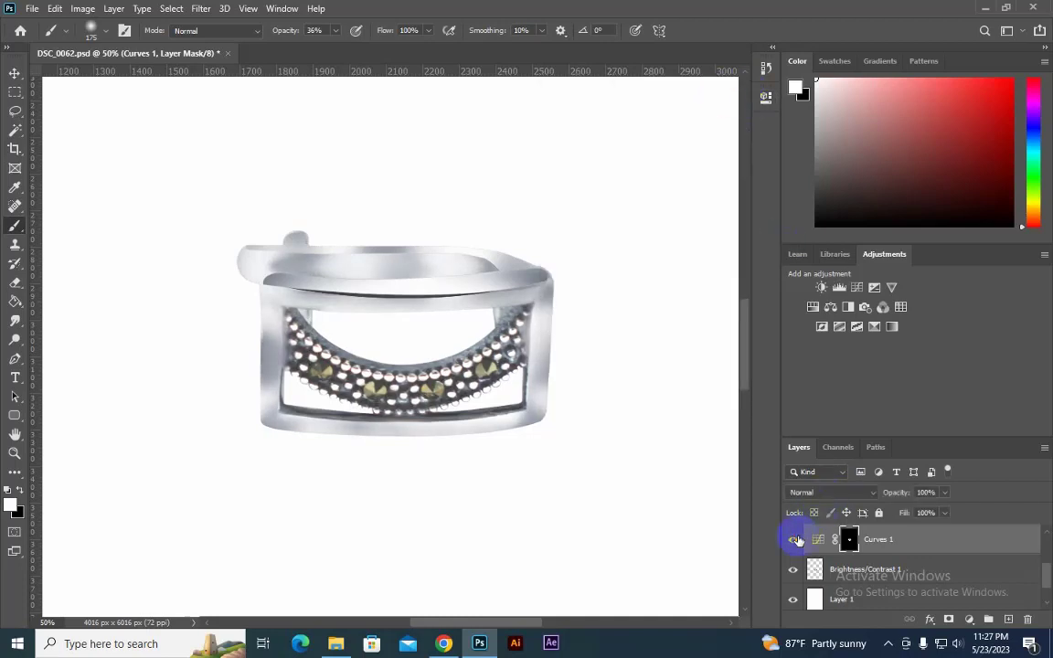
Step: Toggle the Curves adjustment on and off to compare the earring before and after
left_click(794, 541)
left_click(794, 540)
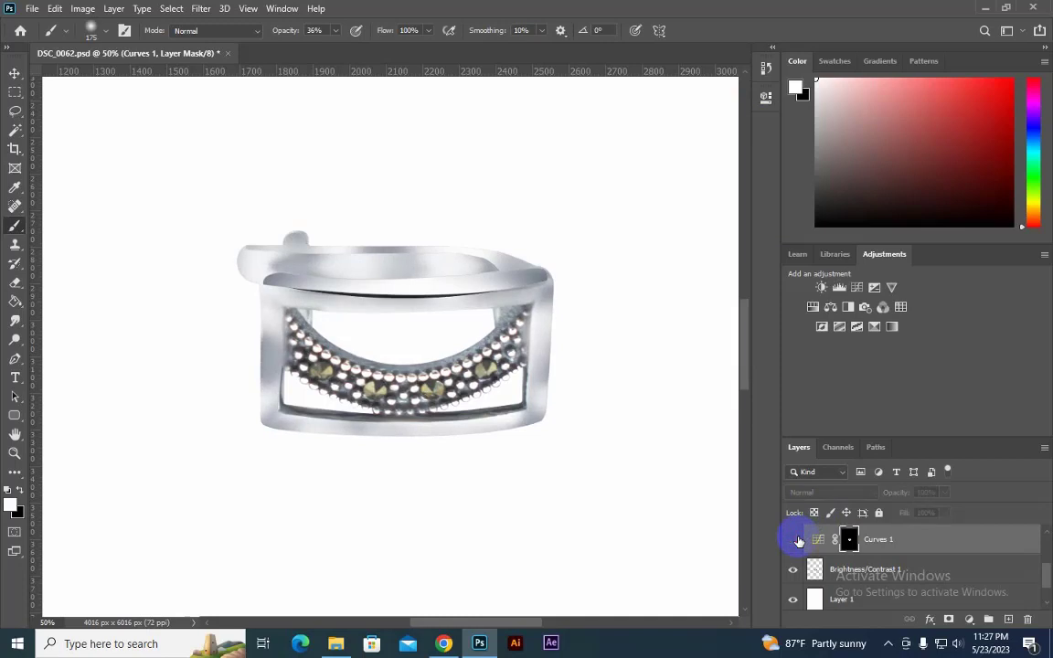
left_click(794, 541)
left_click(795, 540)
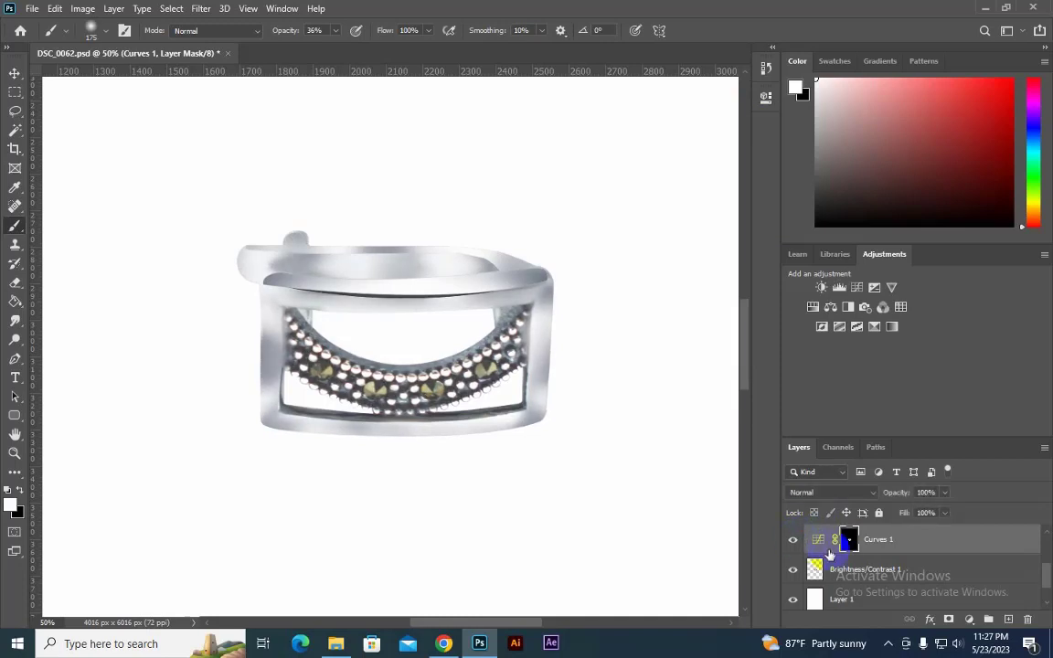
Step: Drag Curves 1 to the top of the layer stack and recheck its effect
left_click(842, 570)
scroll(840, 564, "up", 1)
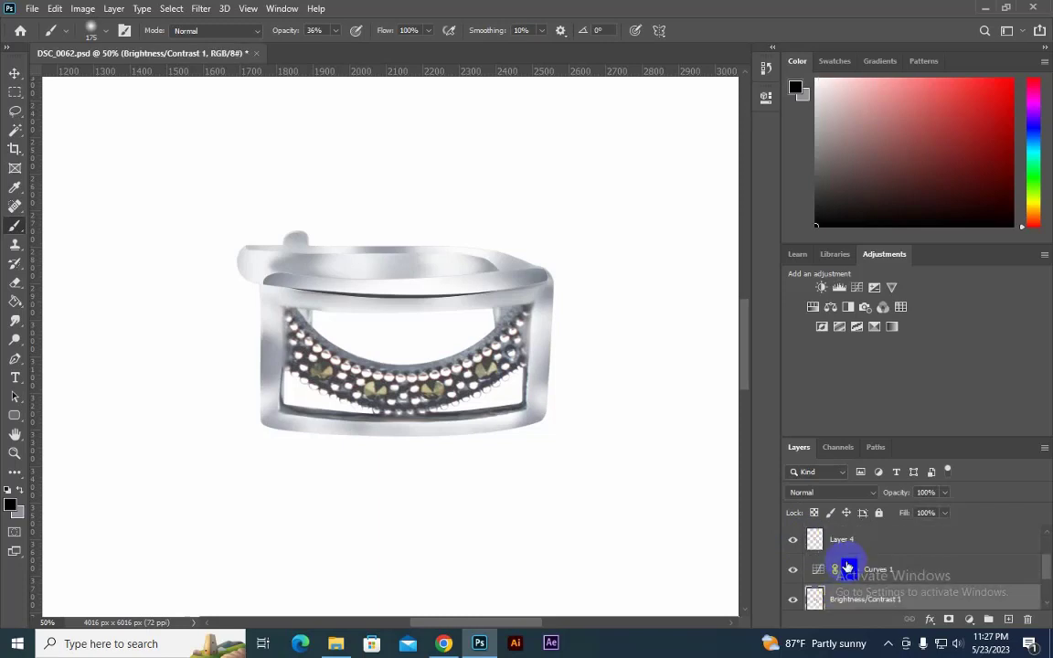
left_click_drag(873, 569, 868, 532)
scroll(877, 594, "up", 2)
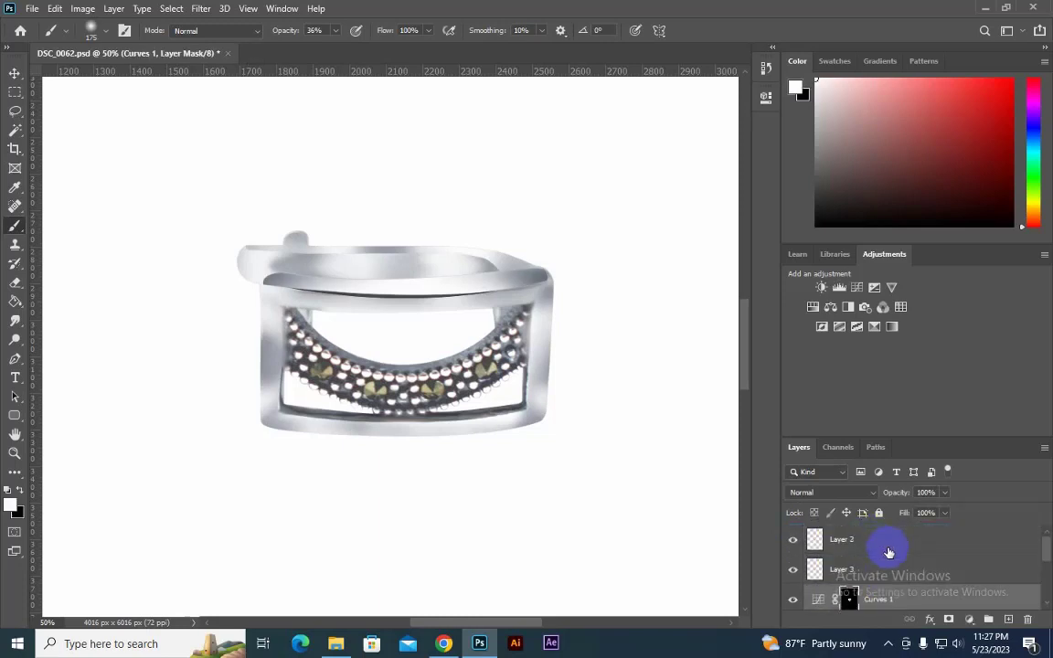
left_click_drag(880, 594, 878, 540)
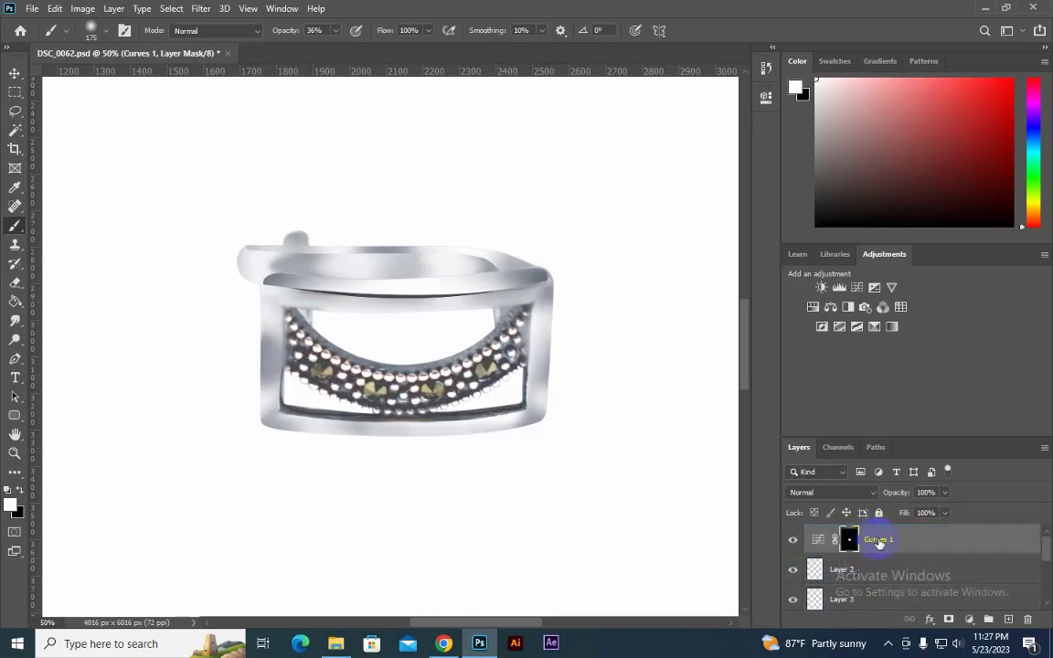
left_click(794, 541)
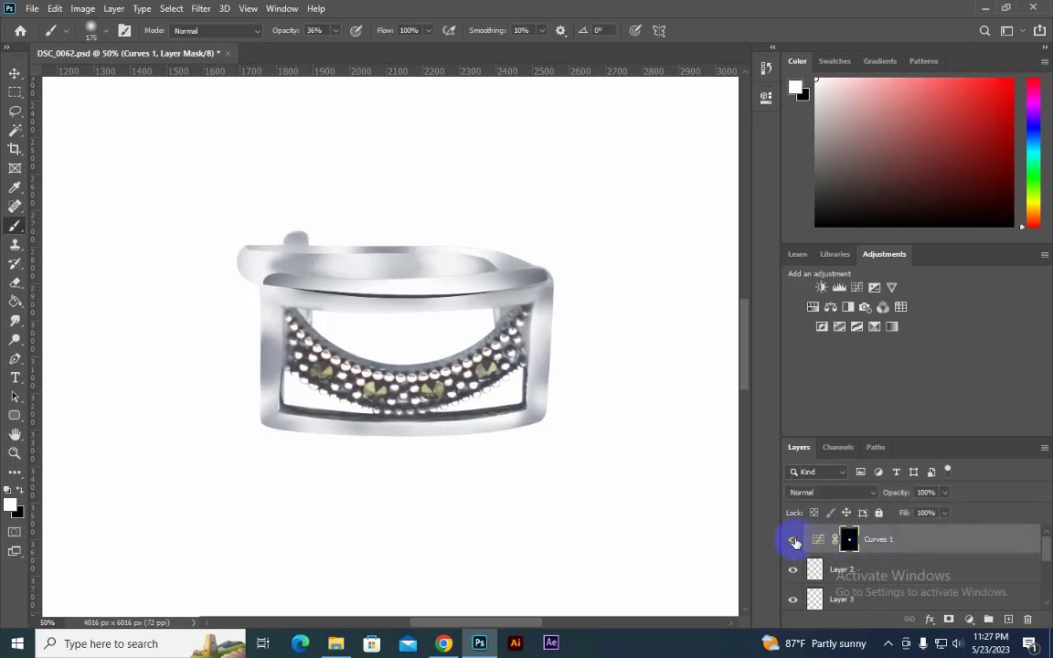
left_click(794, 542)
left_click(794, 542)
Step: Zoom in on the row of stones and select the Brightness/Contrast 1 layer
key("ctrl+plus")
key("ctrl+plus")
key("ctrl+plus")
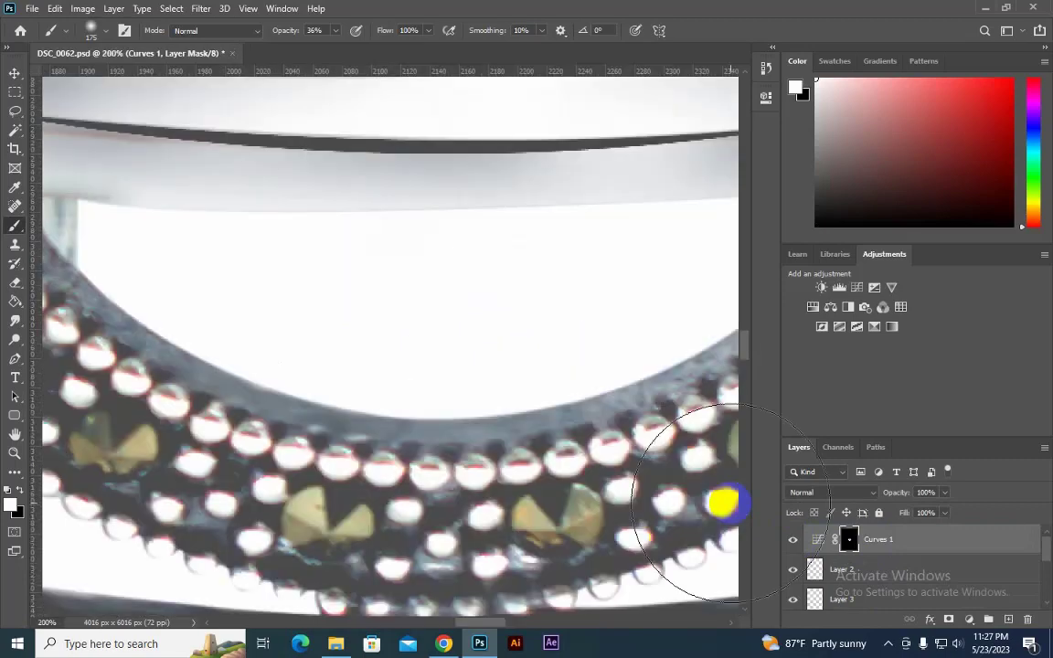
mouse_move(422, 507)
left_mouse_down()
mouse_move(454, 426)
mouse_move(454, 371)
left_mouse_up()
scroll(840, 567, "down", 2)
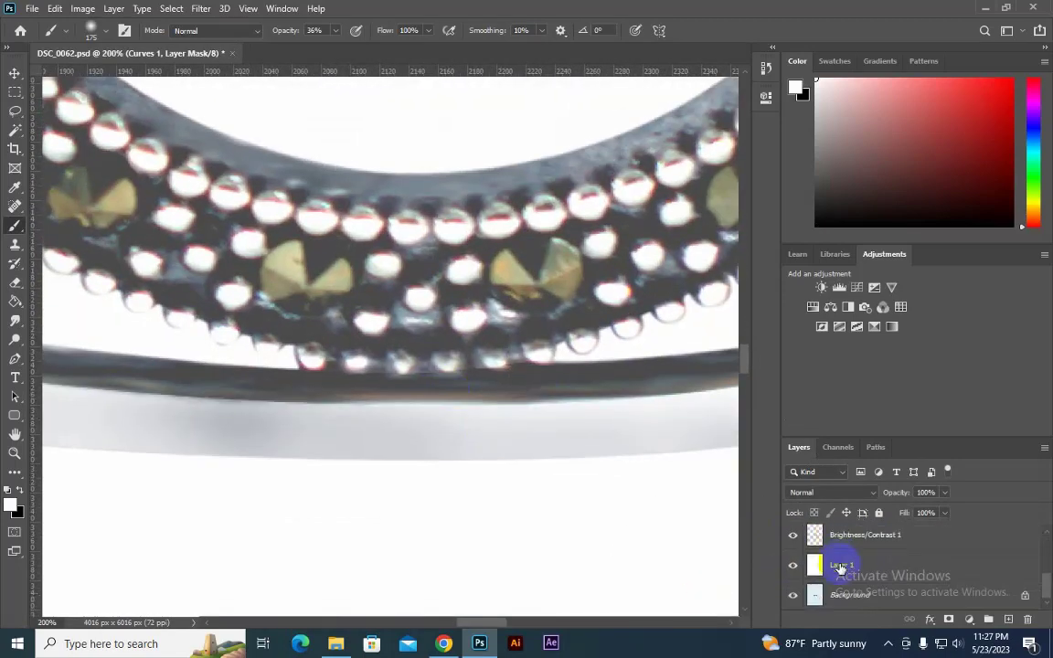
left_click(839, 593)
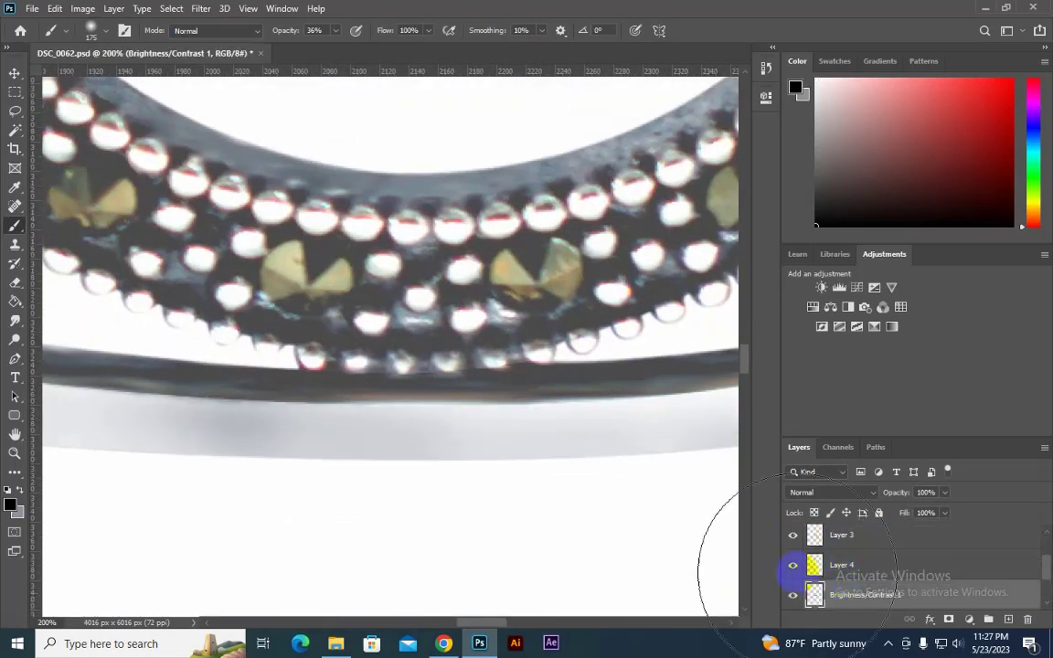
right_click(15, 229)
Step: Switch to the Mixer Brush and dab blended paint onto the first gold stone
left_click(85, 266)
left_click_drag(382, 315, 402, 320)
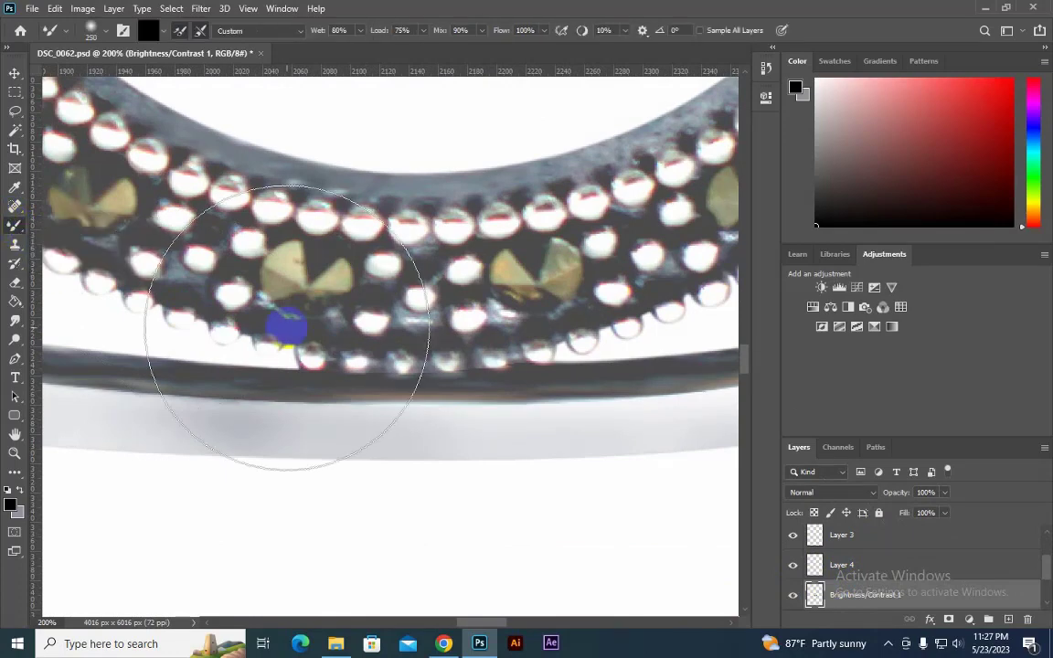
key("ctrl+z")
left_click(521, 267)
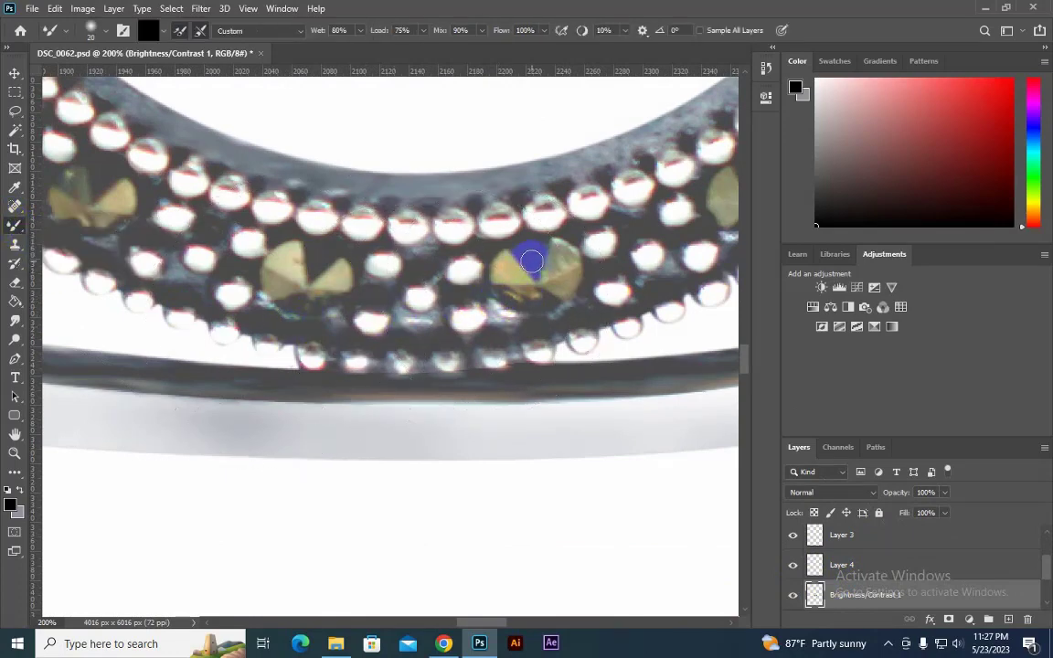
scroll(532, 260, "down", 1)
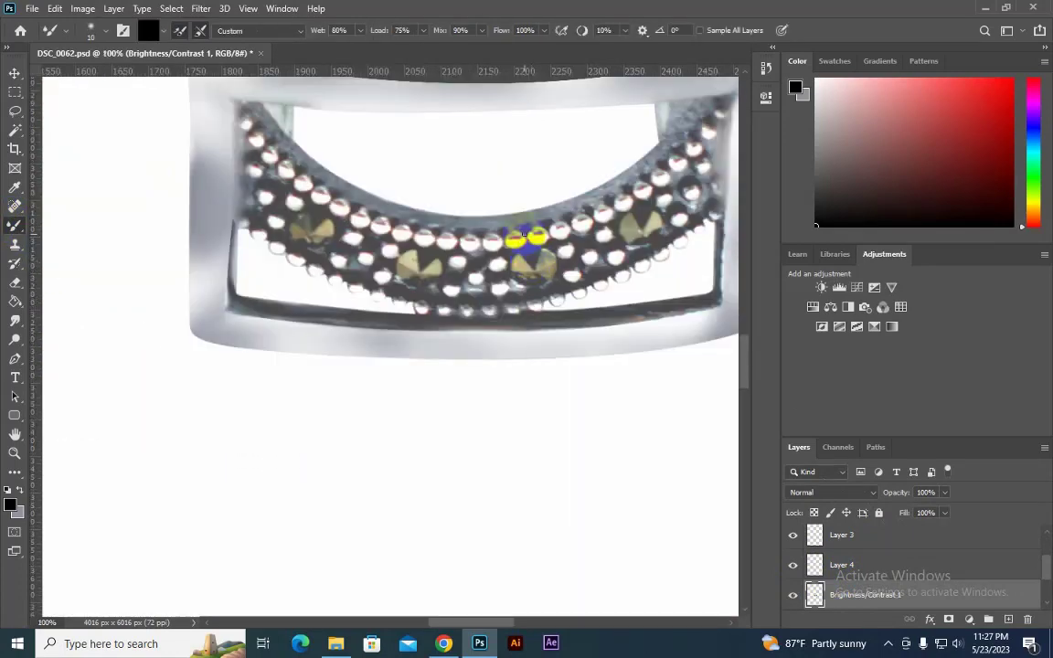
scroll(522, 234, "up", 3)
left_click_drag(433, 277, 523, 338)
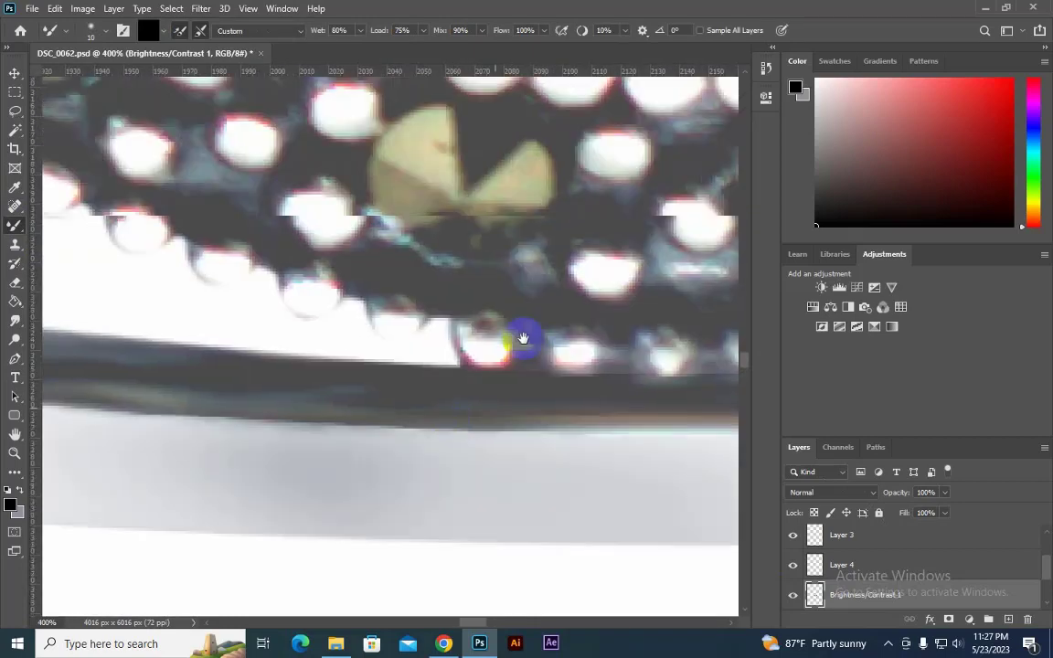
left_click_drag(549, 143, 536, 294)
Step: Darken the gap between two gold stones and cover the yellowish and greenish spots
left_click(467, 301)
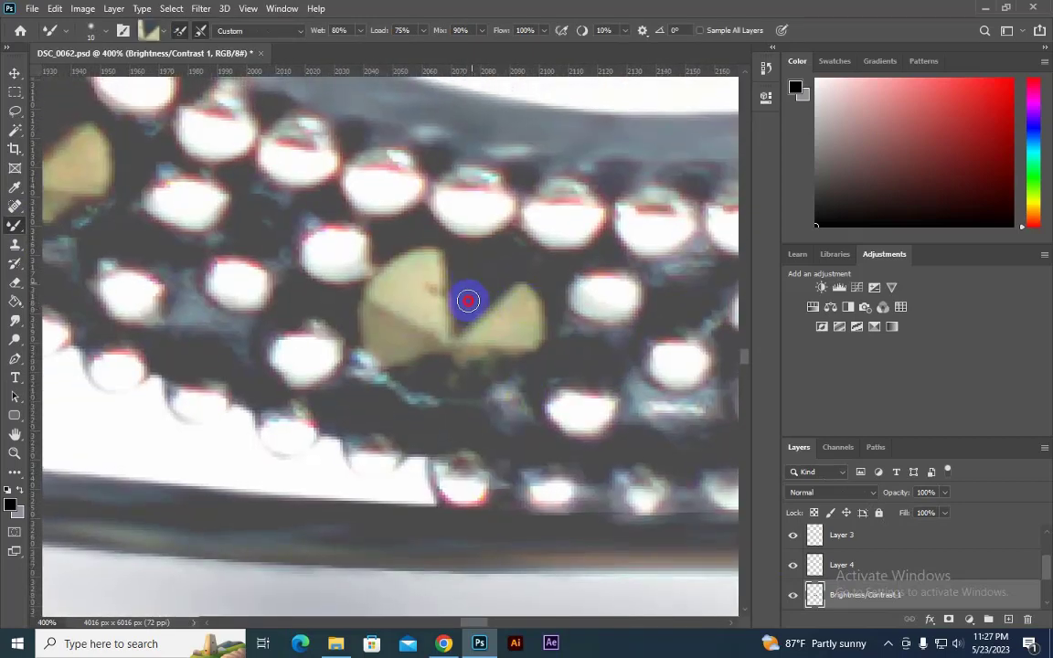
left_click_drag(468, 306, 492, 324)
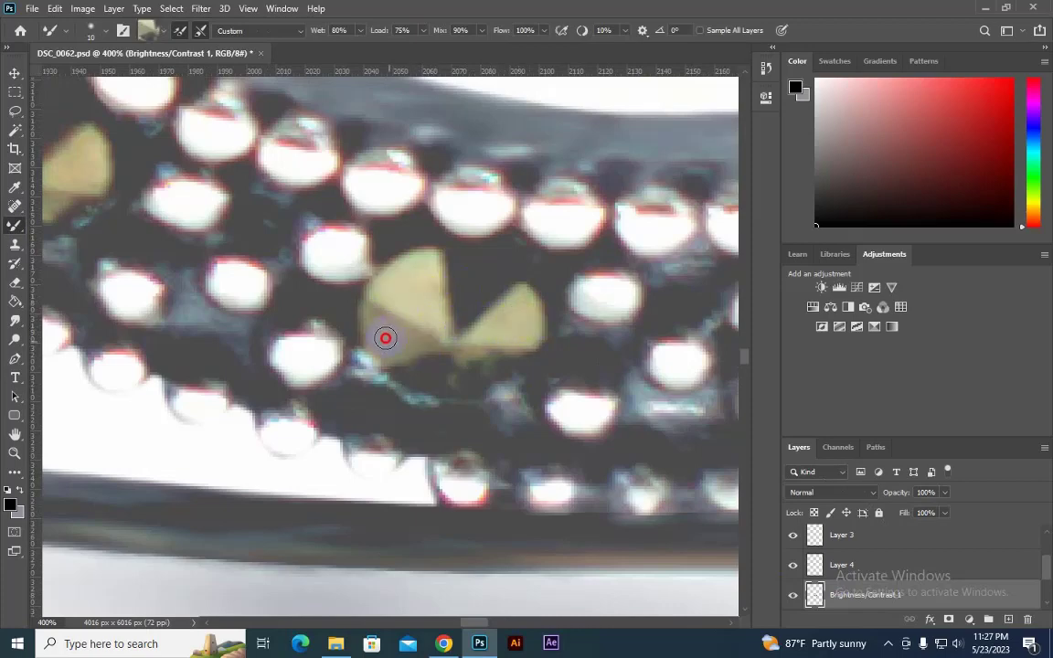
left_click_drag(519, 385, 435, 365)
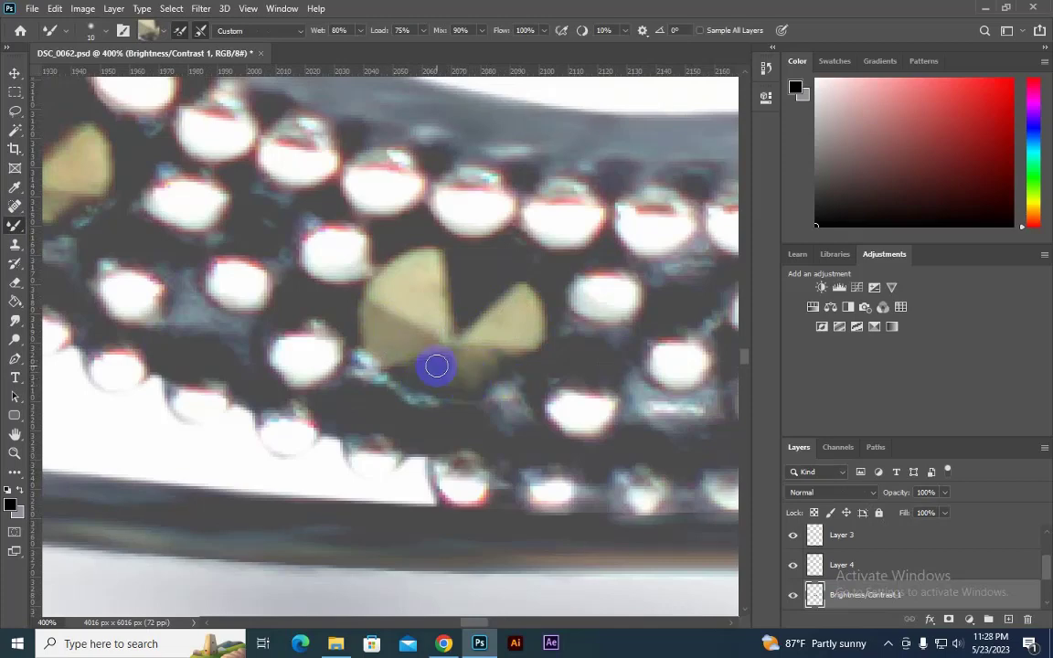
scroll(299, 266, "left", 5)
scroll(392, 332, "up", 2)
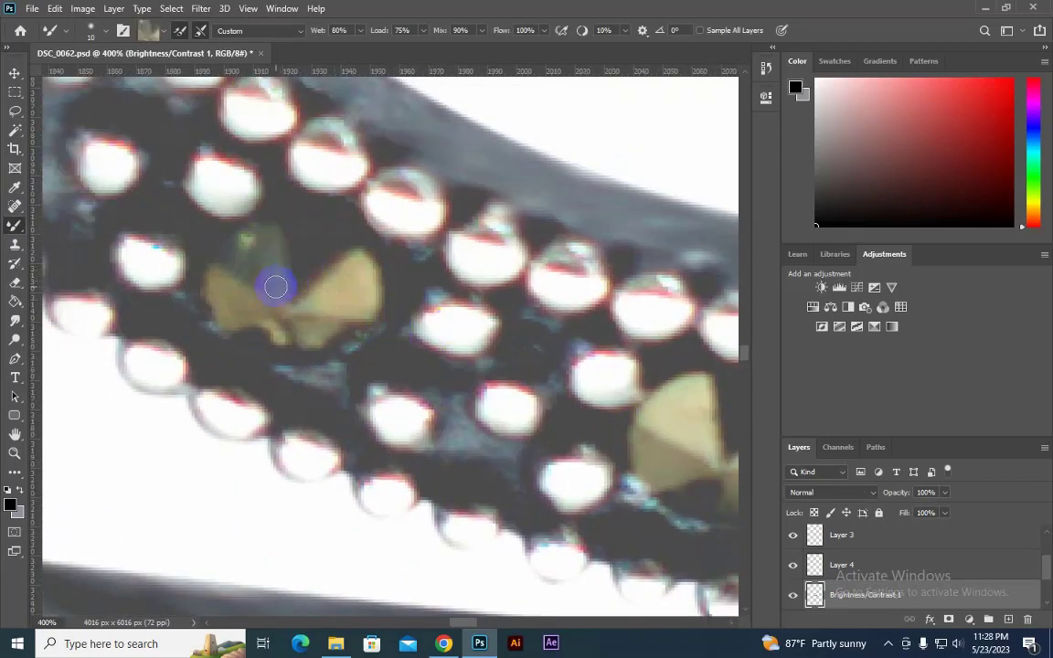
left_click_drag(275, 267, 243, 244)
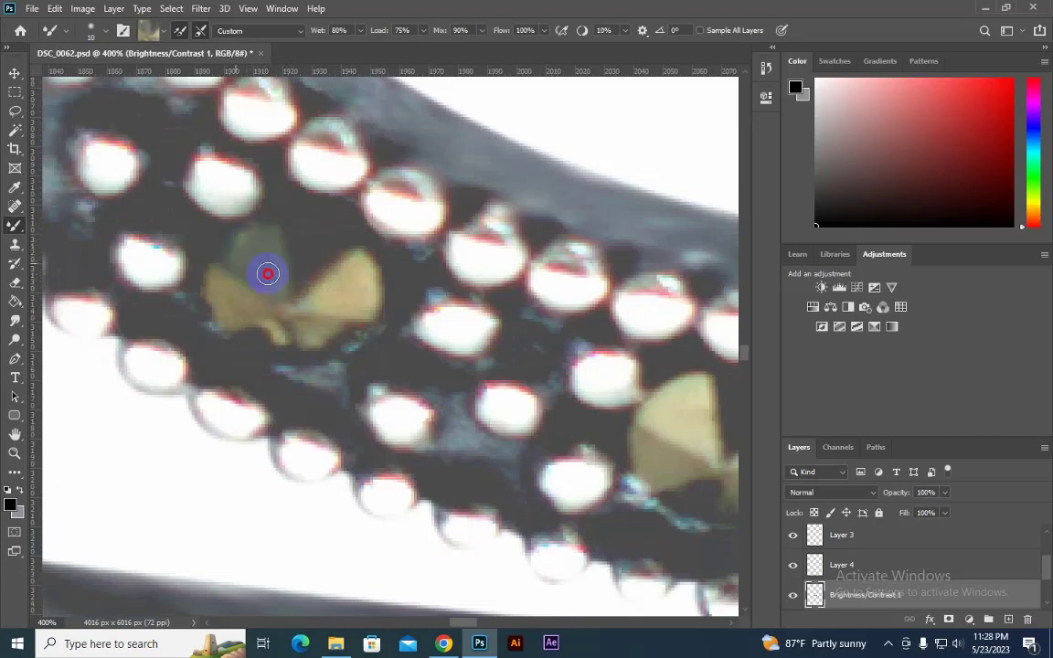
left_click_drag(304, 273, 344, 271)
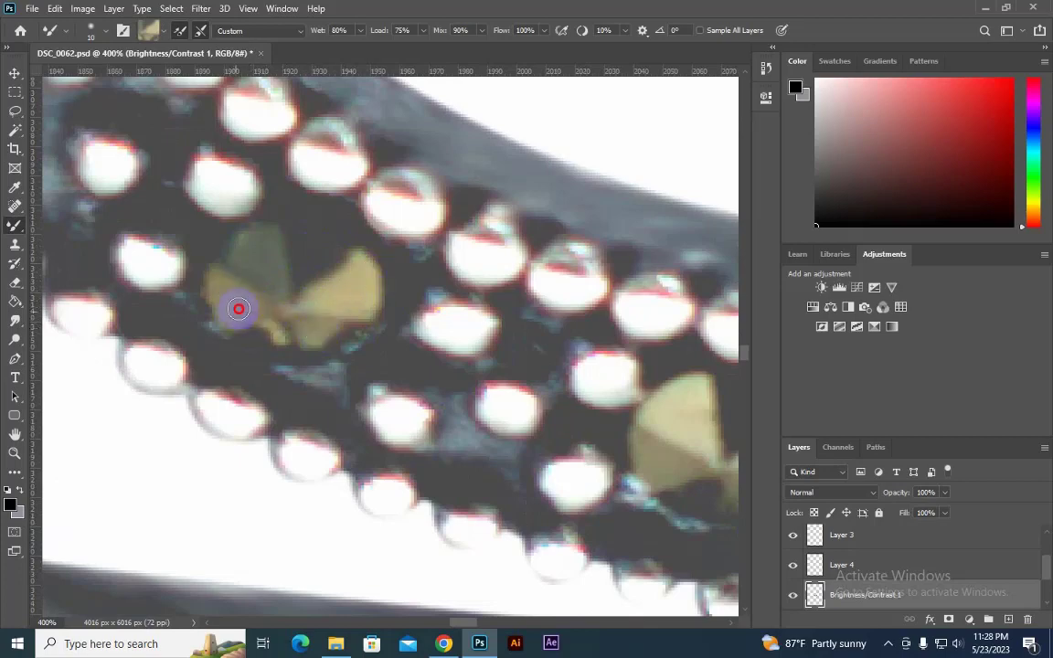
Step: Blend the remaining gold stones and facet gaps along the band into their dark settings
mouse_move(292, 265)
left_mouse_down()
mouse_move(486, 395)
mouse_move(216, 129)
mouse_move(169, 206)
left_mouse_up()
mouse_move(329, 305)
left_mouse_down()
mouse_move(314, 349)
mouse_move(499, 337)
left_mouse_up()
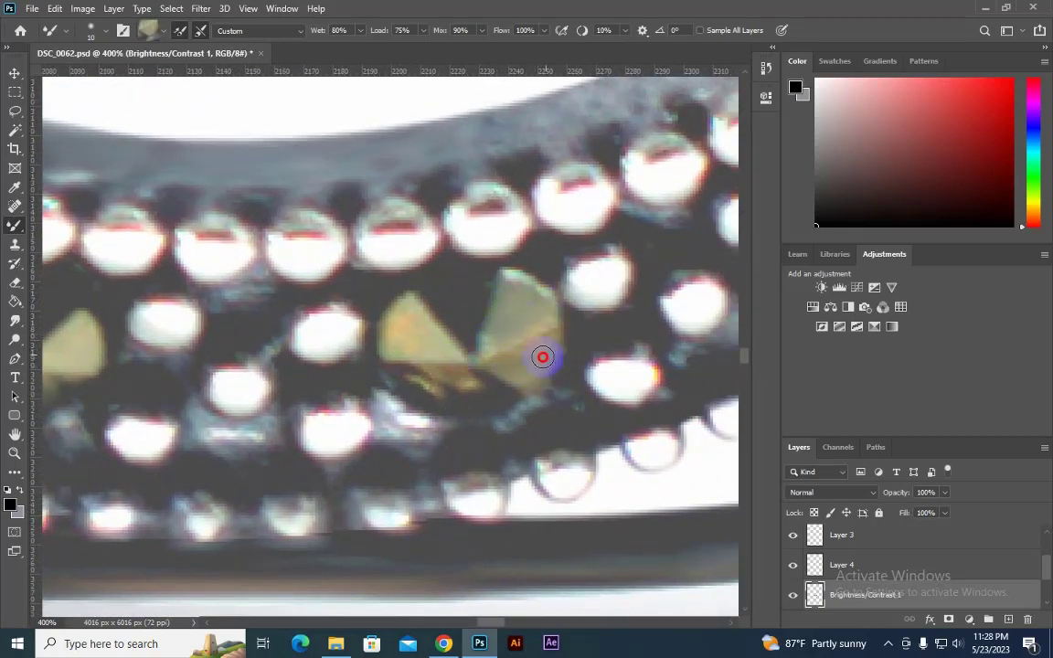
left_click_drag(550, 380, 459, 382)
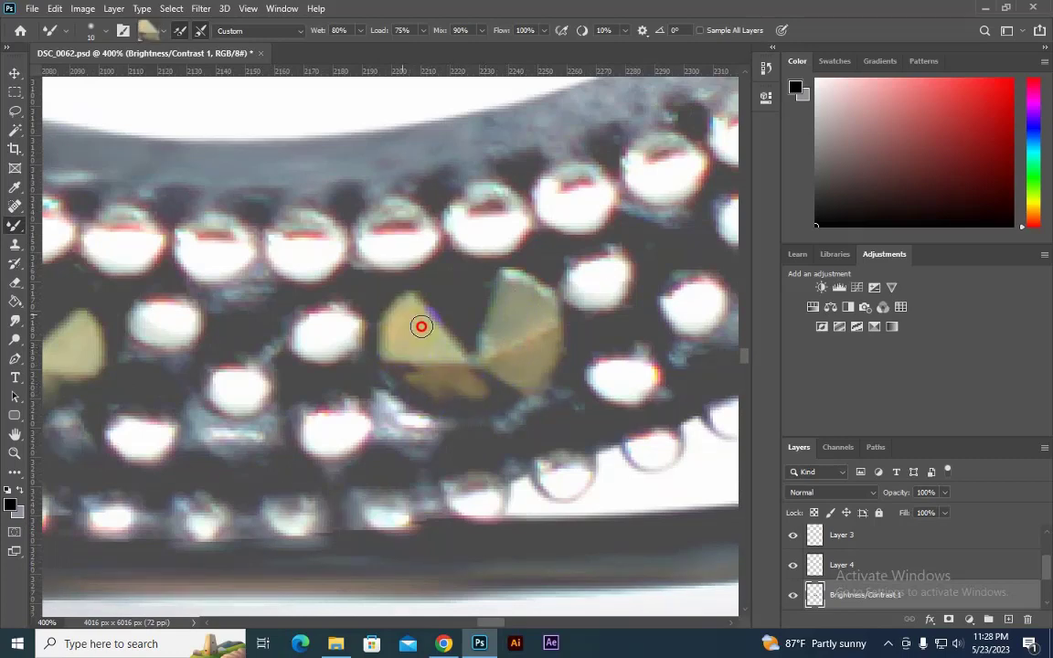
mouse_move(459, 353)
left_mouse_down()
mouse_move(501, 347)
mouse_move(465, 329)
mouse_move(410, 362)
left_mouse_up()
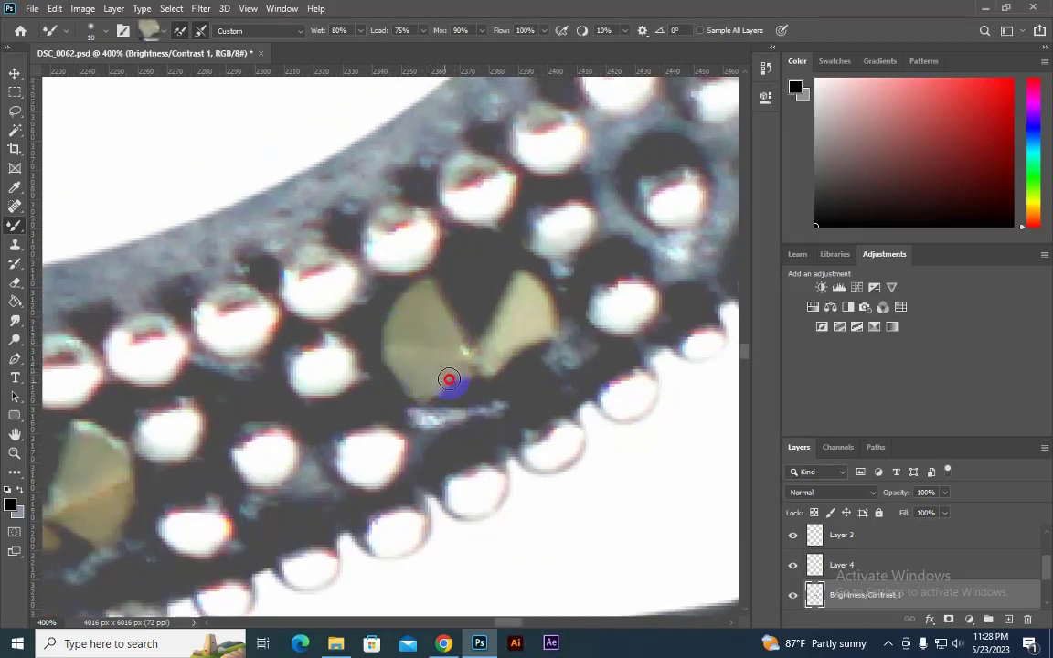
left_click_drag(470, 350, 445, 295)
left_click_drag(494, 326, 477, 291)
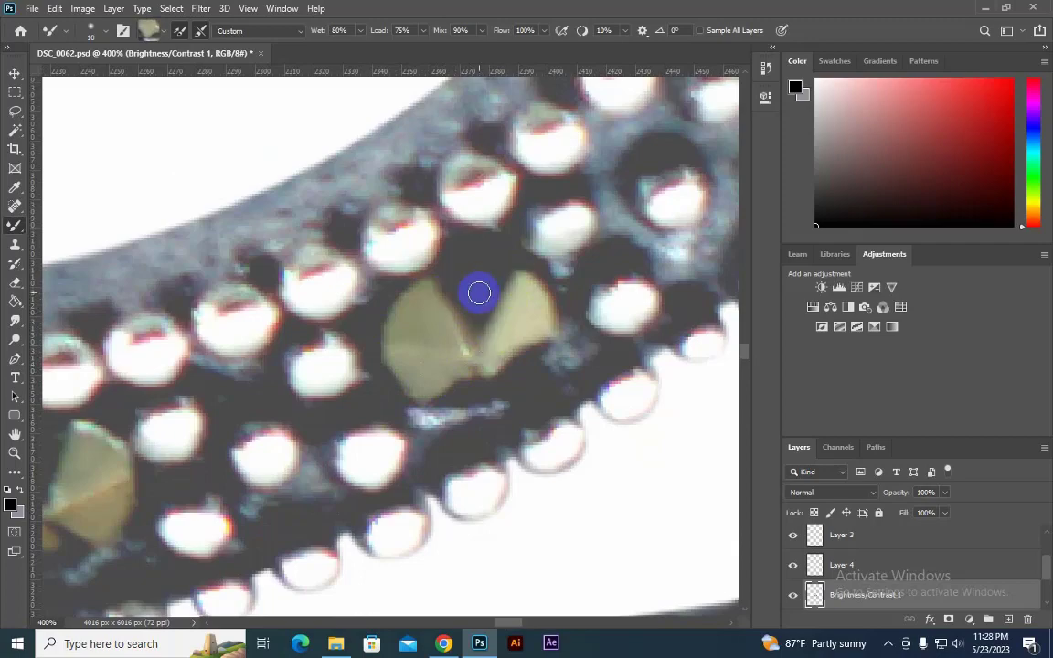
mouse_move(529, 329)
left_mouse_down()
mouse_move(362, 384)
mouse_move(487, 439)
mouse_move(479, 271)
left_mouse_up()
left_click_drag(571, 407, 498, 386)
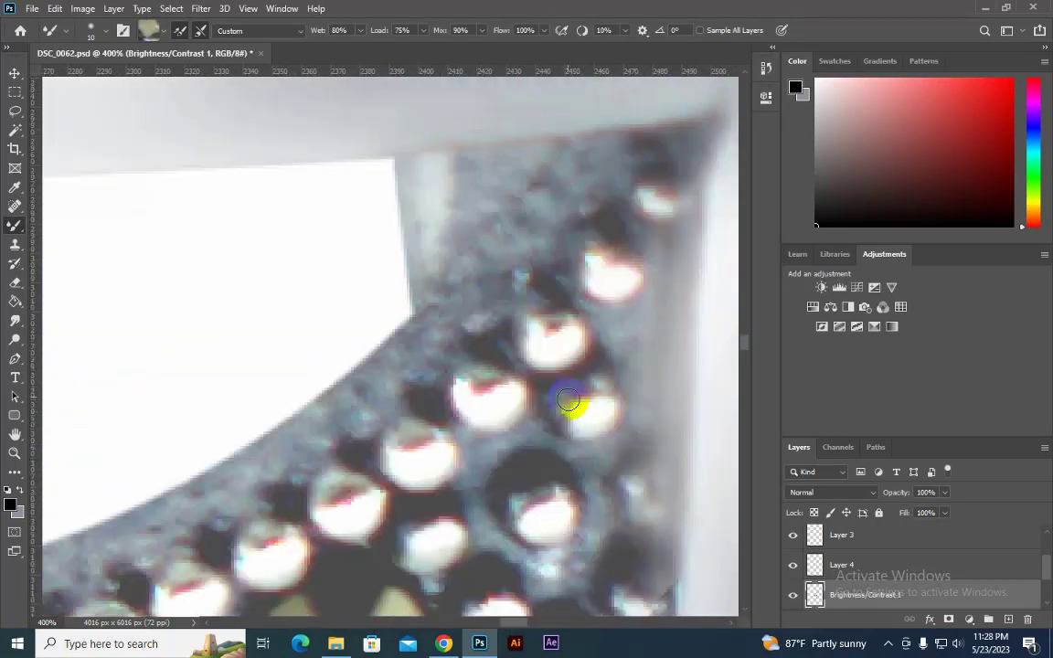
Step: Smudge across the beads and stones near the band's end with a size-15 Smudge brush
left_click(15, 320)
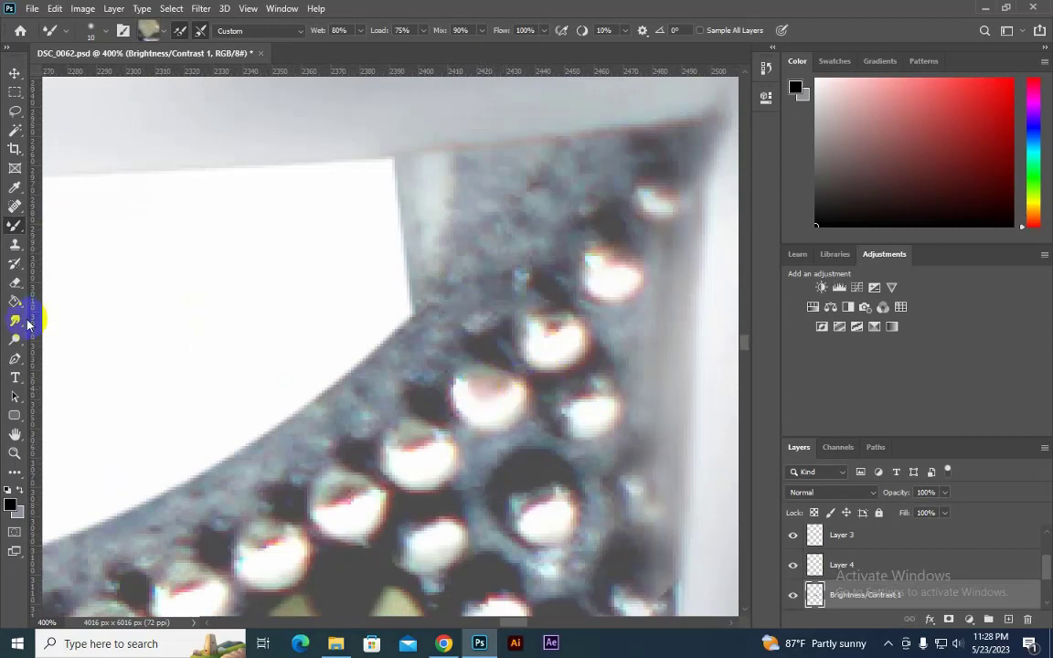
key("bracketleft")
key("bracketleft")
key("bracketleft")
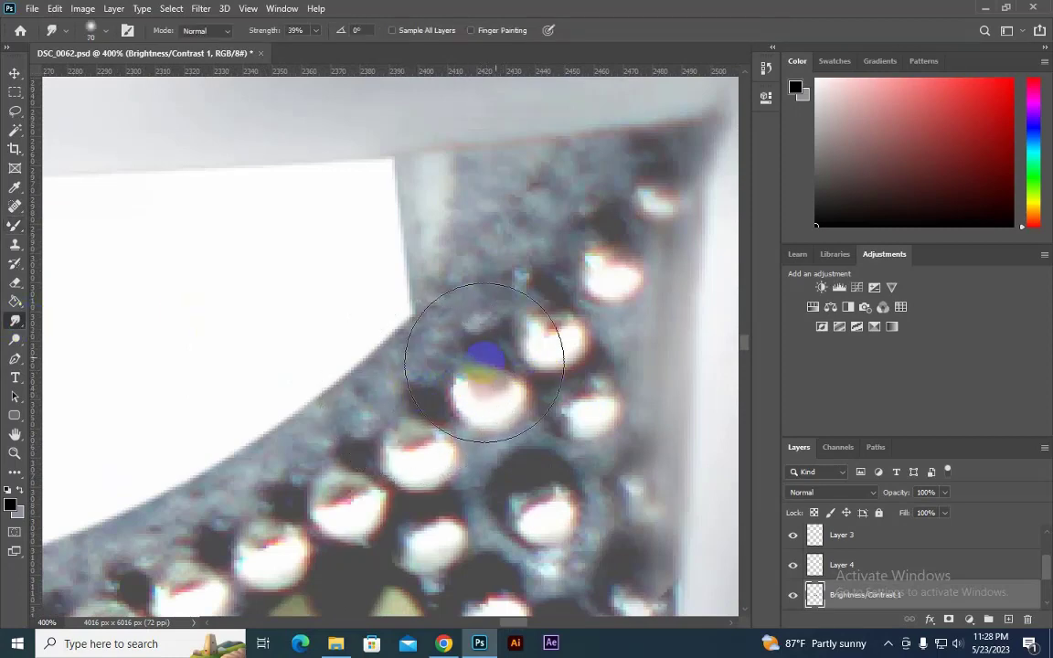
left_click_drag(540, 341, 557, 336)
key("bracketleft")
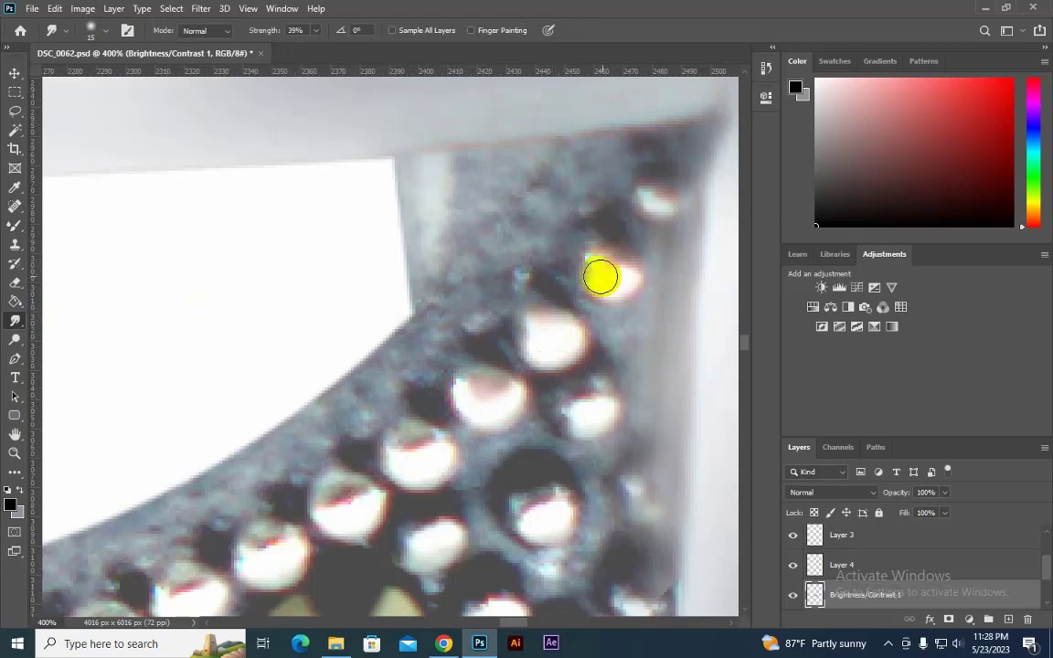
left_click_drag(587, 423, 536, 503)
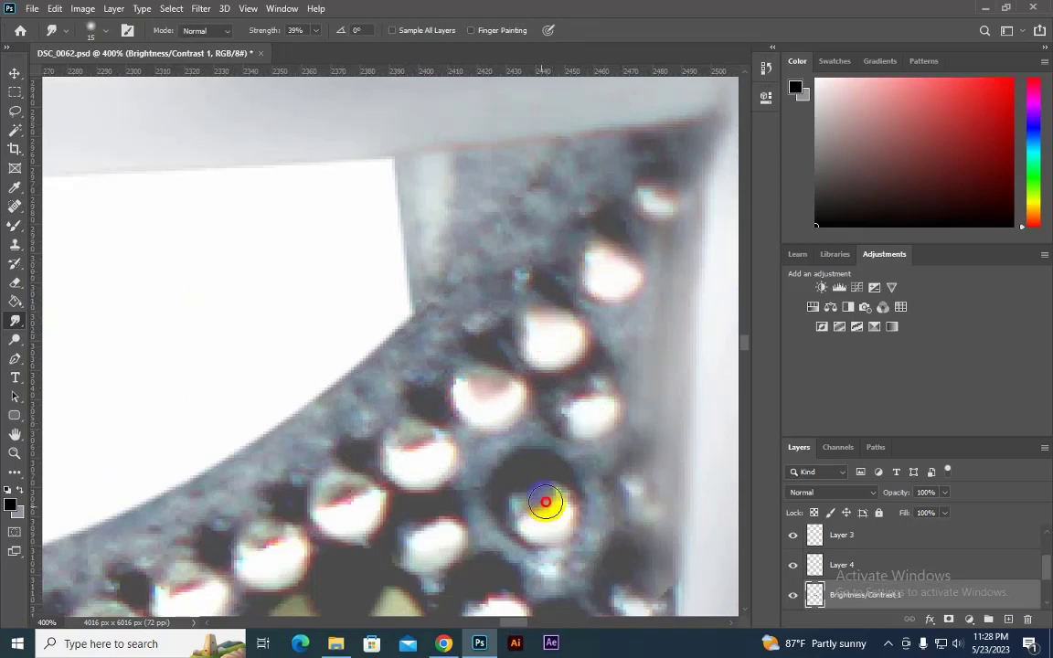
Step: Load the white inner area as a selection and soften the dark beads at the band's left end
left_click(814, 596, "ctrl")
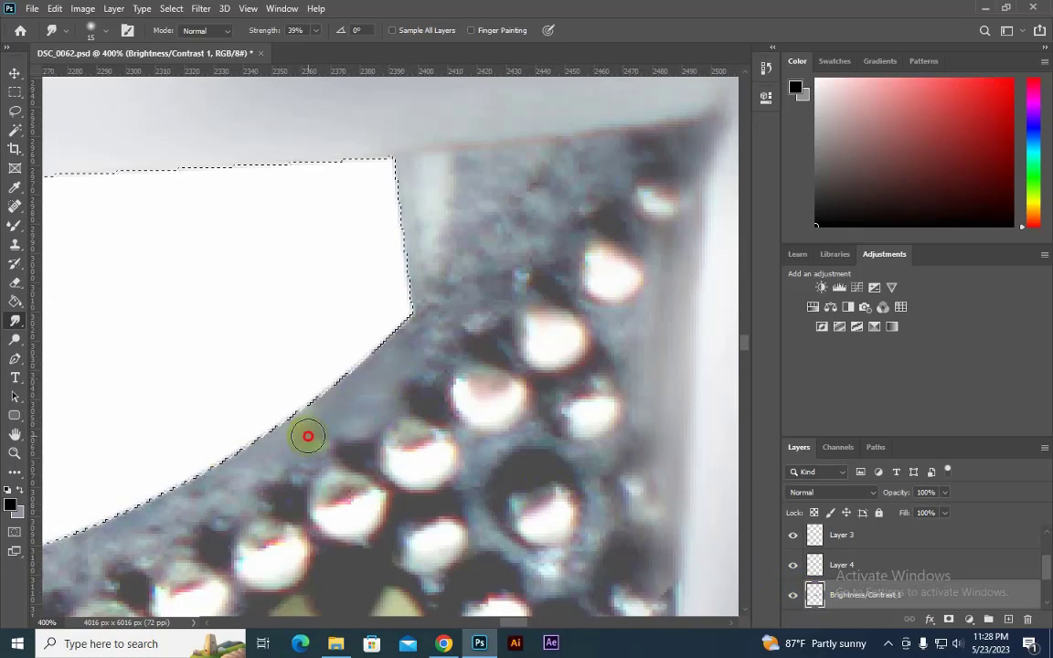
left_click_drag(205, 493, 418, 441)
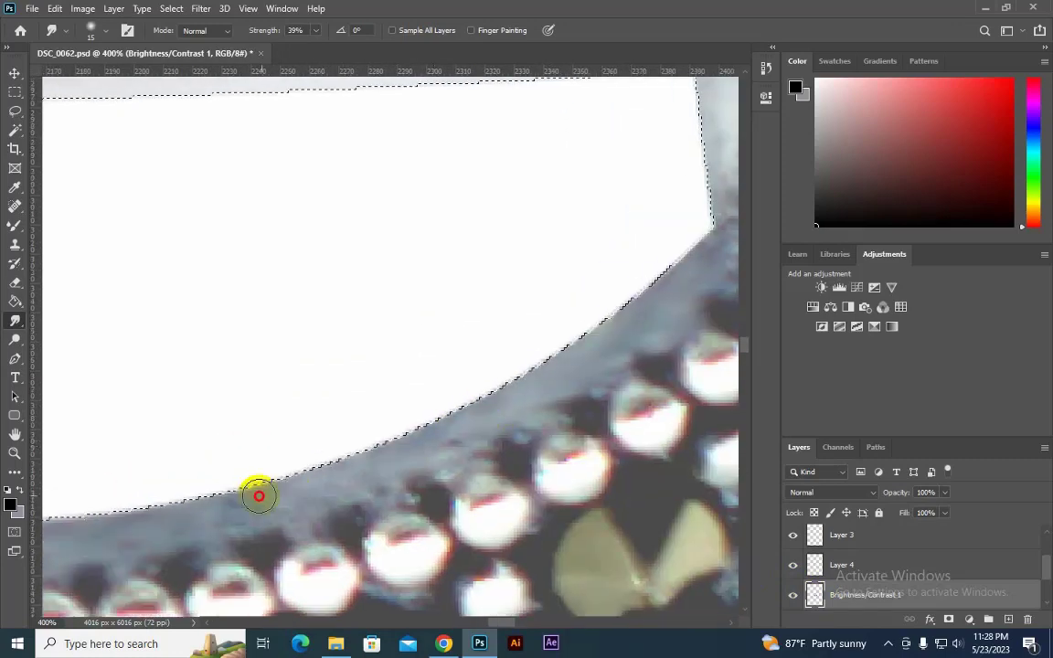
mouse_move(233, 498)
left_mouse_down()
mouse_move(319, 436)
mouse_move(522, 515)
left_mouse_up()
left_click_drag(311, 439, 399, 477)
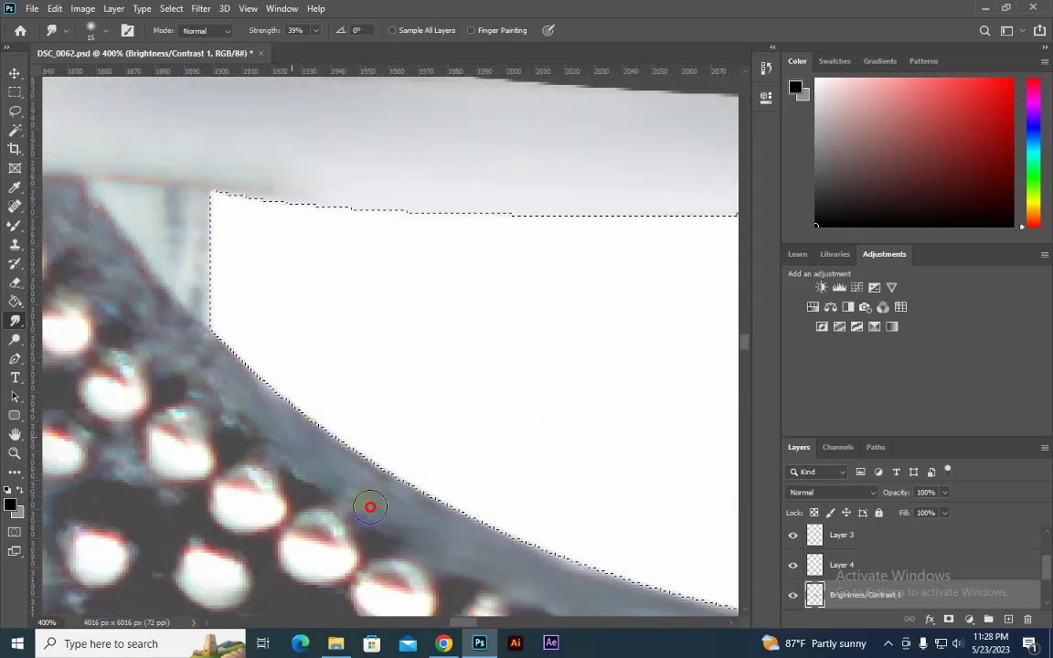
mouse_move(123, 279)
left_mouse_down()
mouse_move(259, 448)
mouse_move(320, 426)
mouse_move(277, 381)
mouse_move(229, 363)
mouse_move(325, 305)
mouse_move(283, 332)
left_mouse_up()
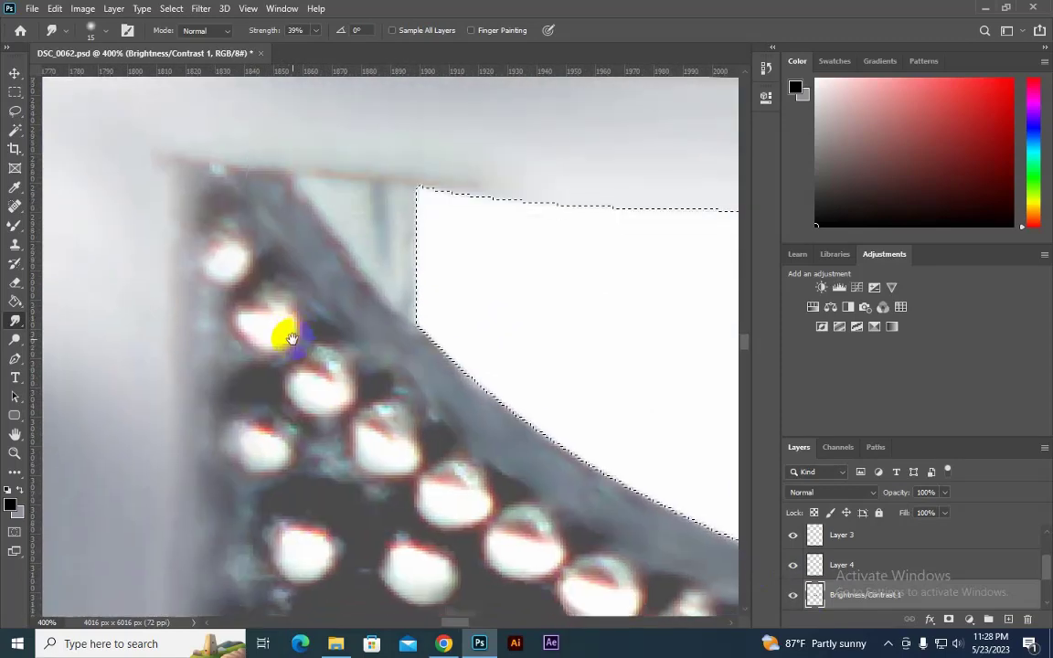
scroll(315, 434, "down", 1)
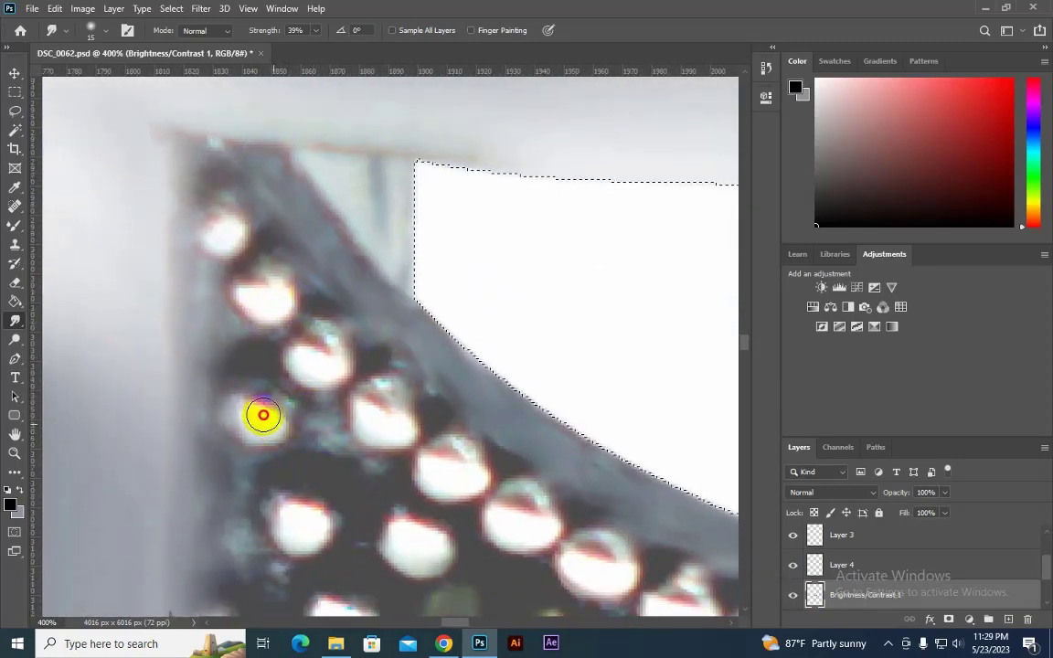
mouse_move(259, 416)
left_mouse_down()
mouse_move(295, 524)
mouse_move(337, 508)
left_mouse_up()
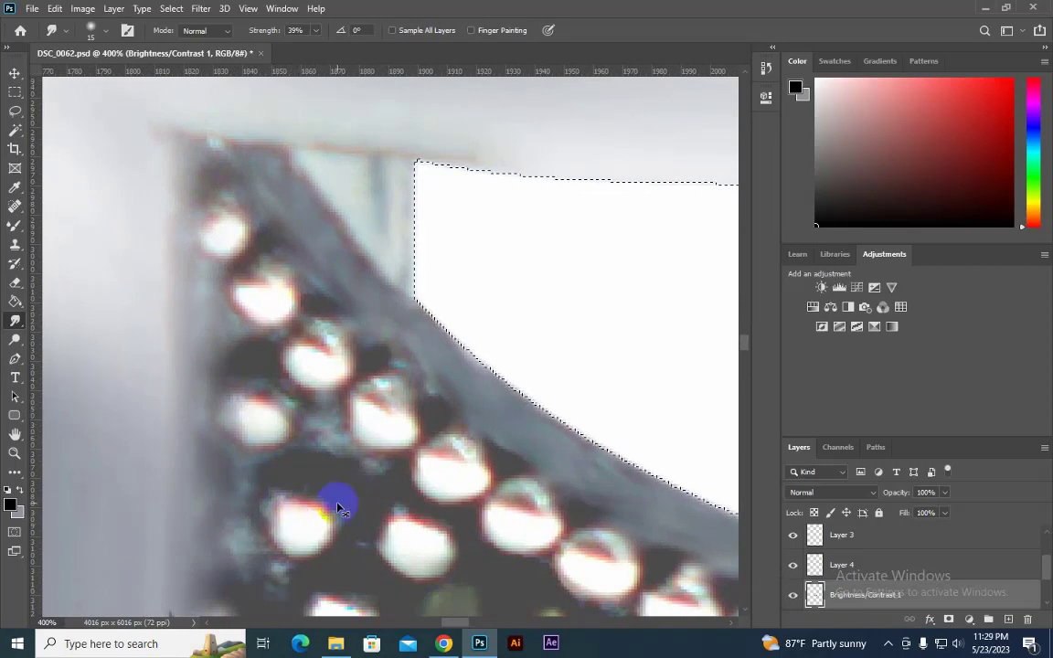
key("ctrl+minus")
key("ctrl+minus")
key("ctrl+minus")
key("ctrl+minus")
key("ctrl+minus")
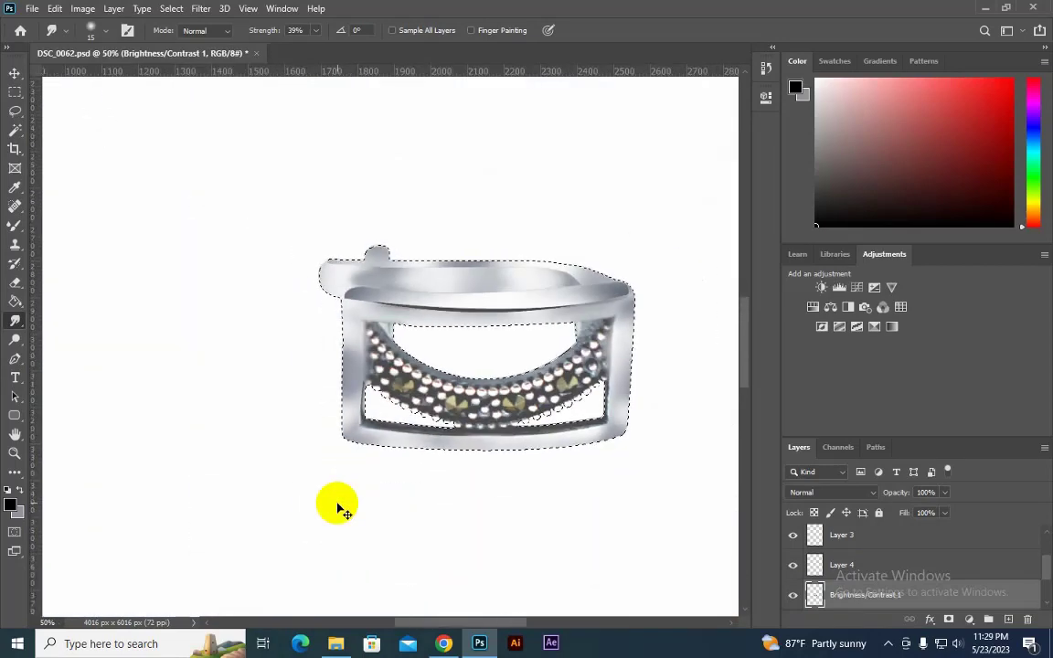
Step: Deselect, zoom to 100%, and turn a three-point Pen path down the frame's inner left edge into a selection
key("ctrl+d")
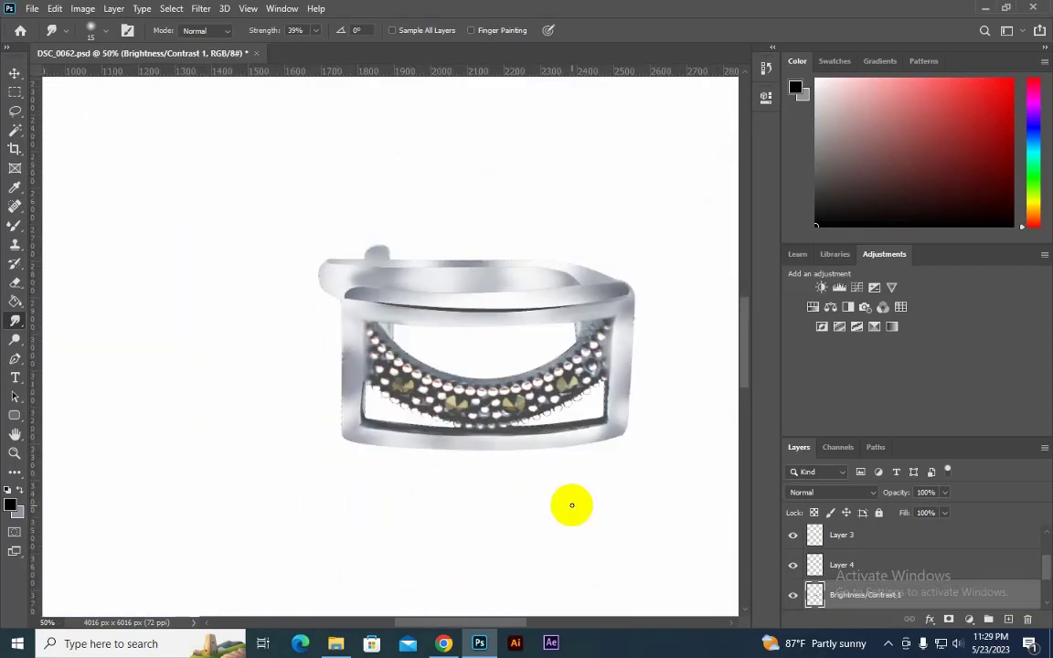
key("ctrl+plus")
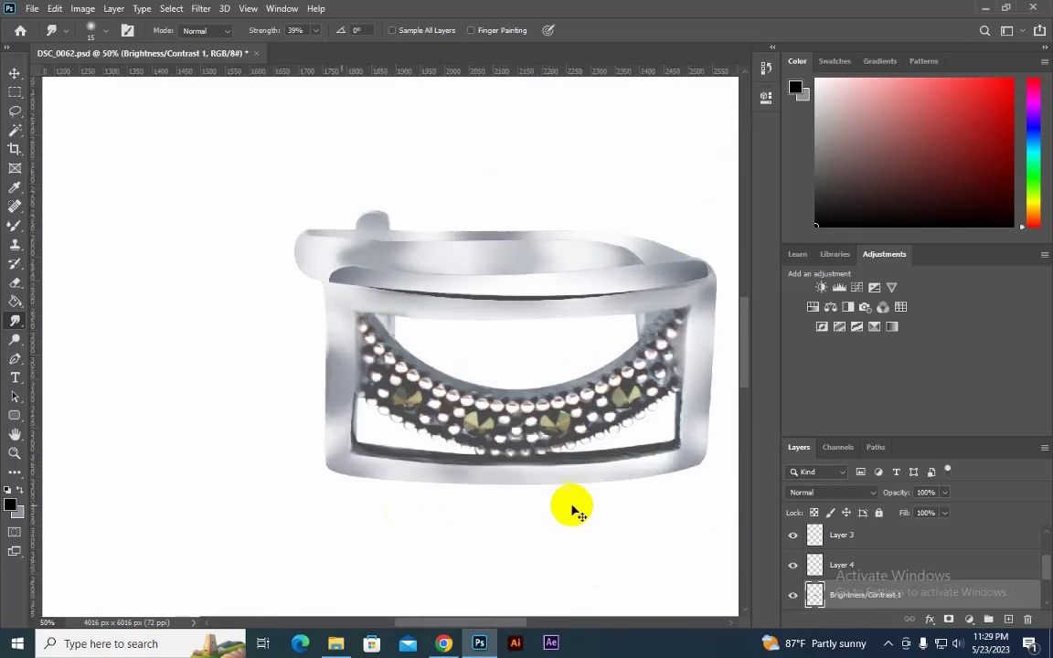
key("ctrl+plus")
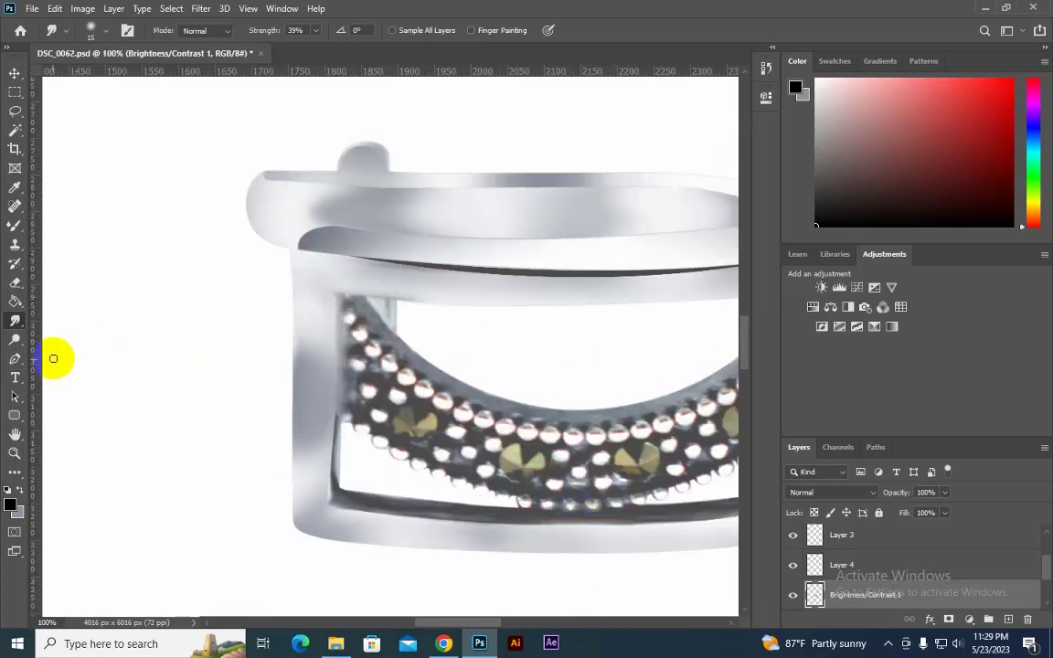
left_click(13, 361)
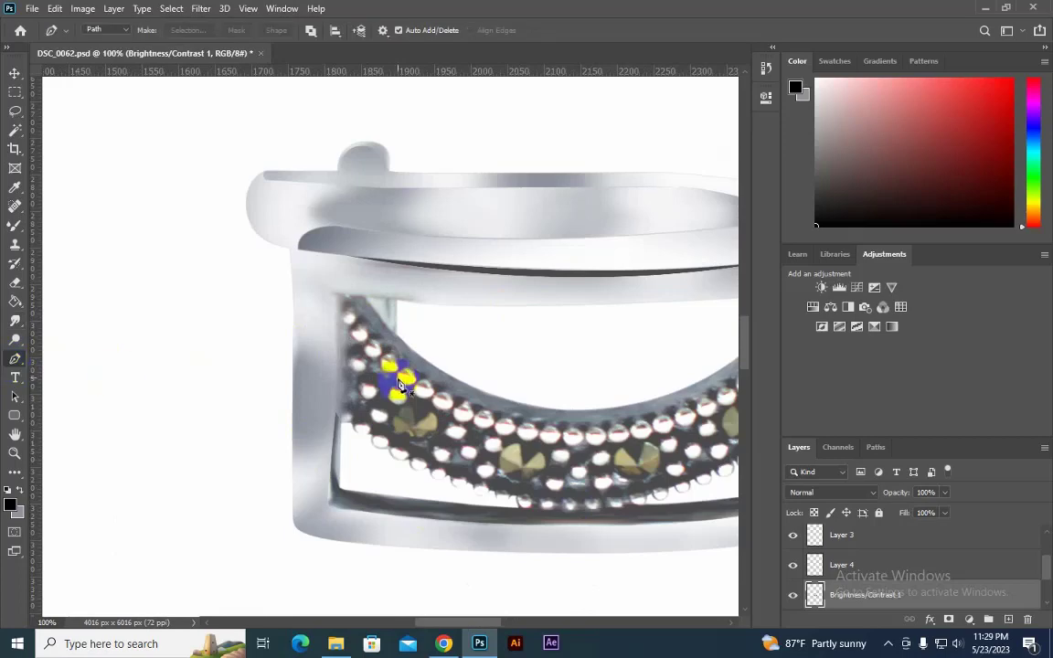
left_click(341, 422)
left_click(335, 297)
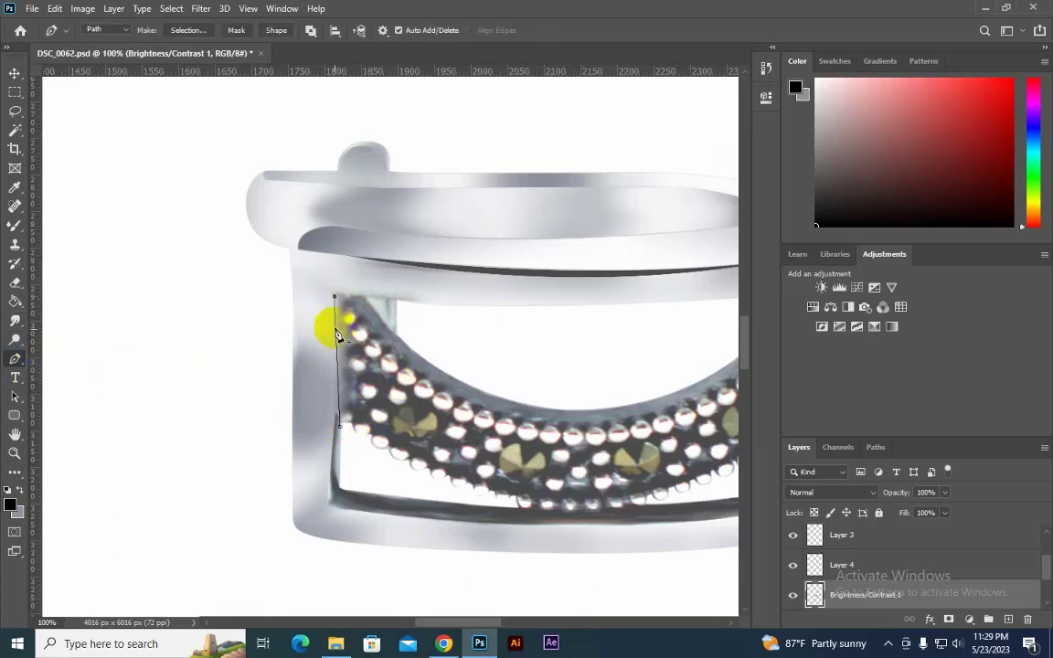
left_click(334, 506)
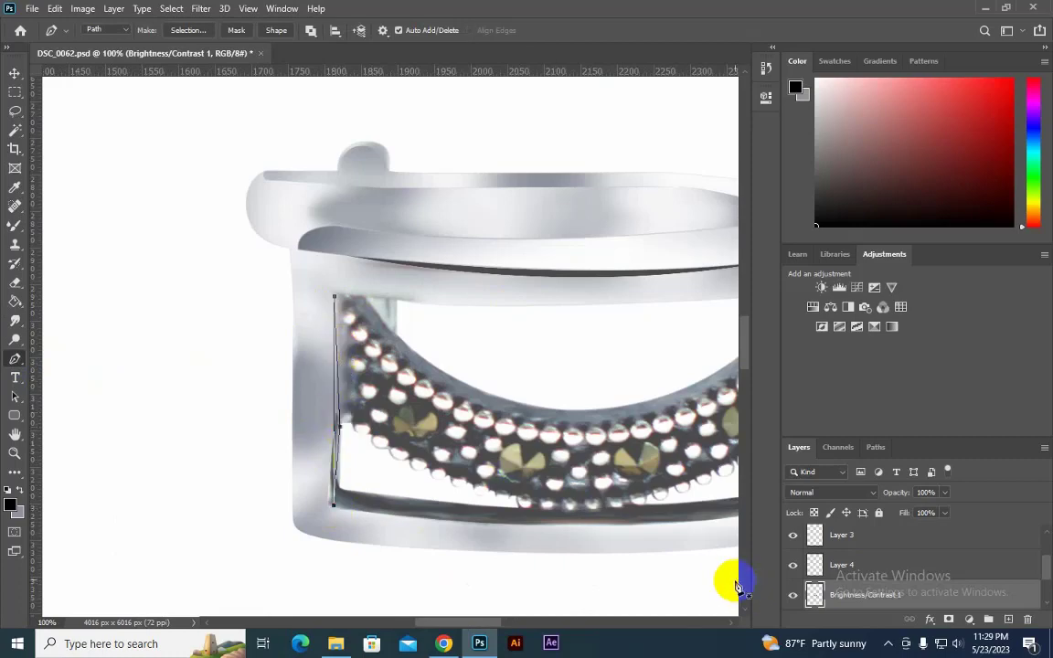
key("ctrl+Return")
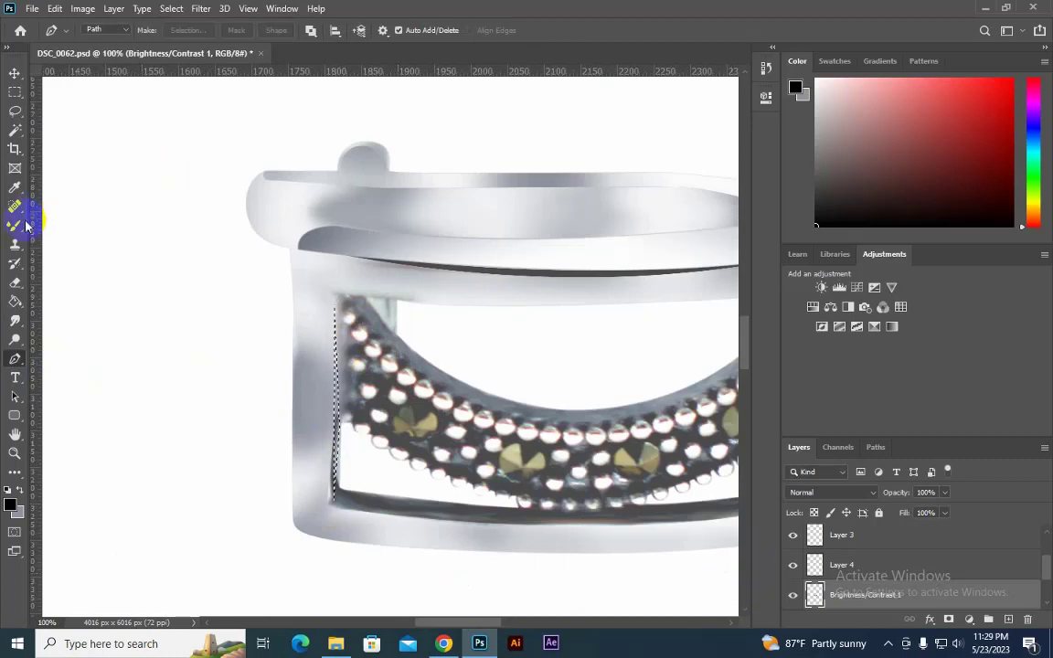
Step: Shade the ring's upper band and left edge with a 90 px Mixer Brush
left_click(14, 225)
key("bracketright")
key("bracketright")
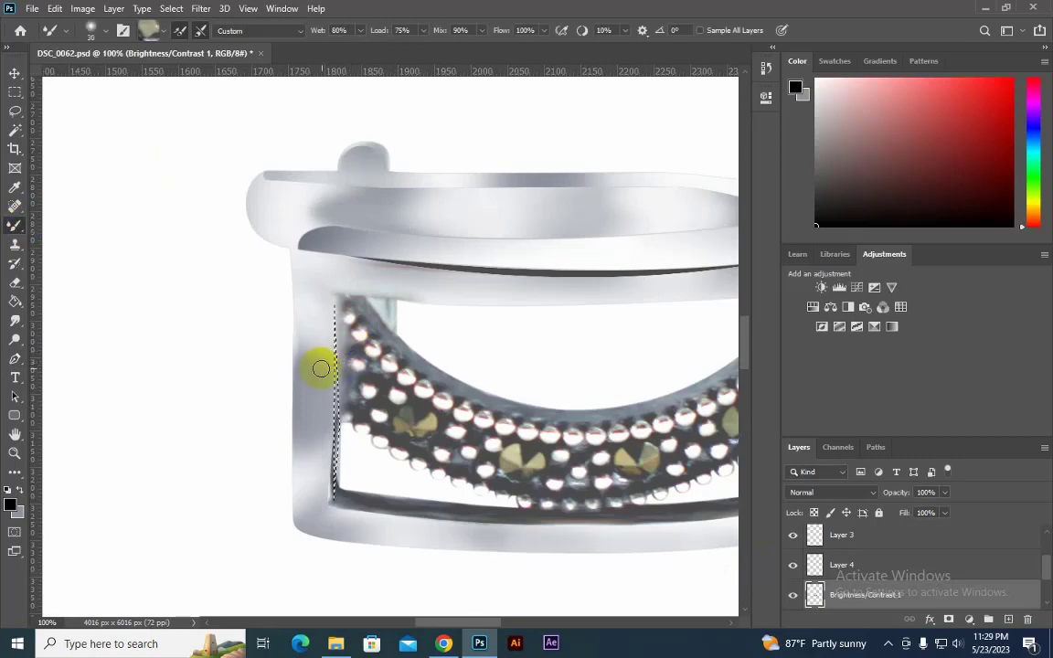
key("bracketright")
key("bracketright")
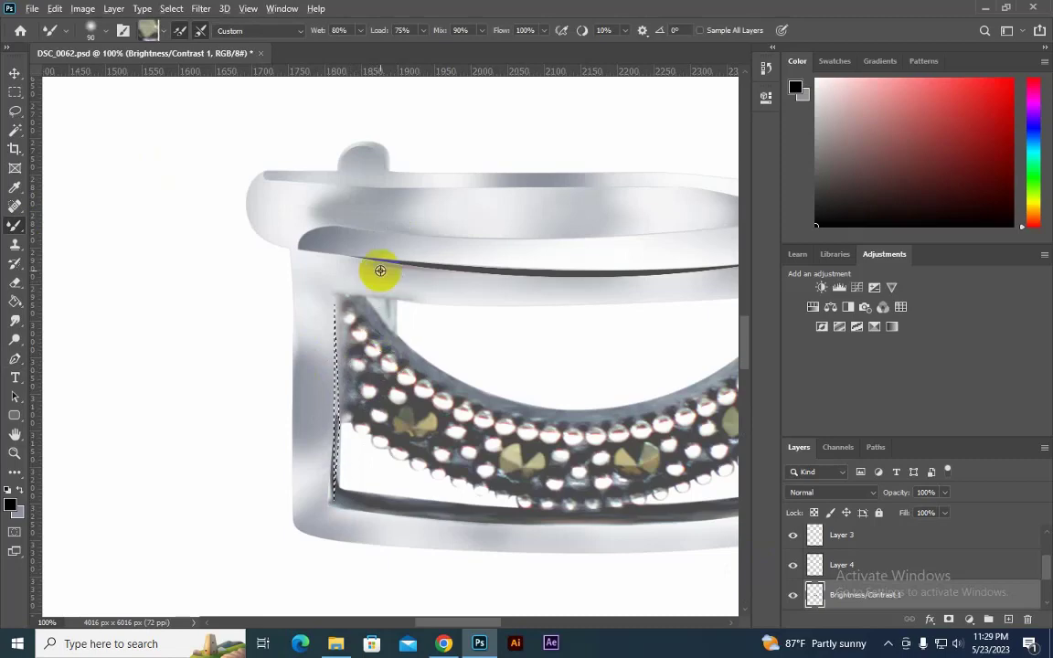
left_click_drag(356, 370, 455, 266)
left_click(332, 347)
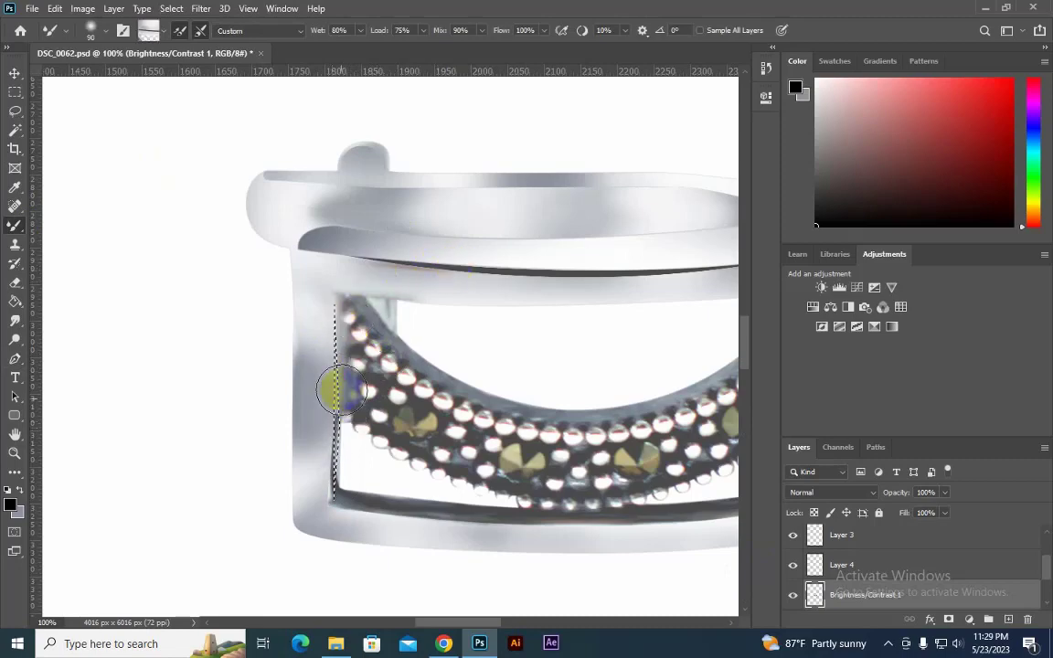
left_click_drag(341, 390, 350, 494)
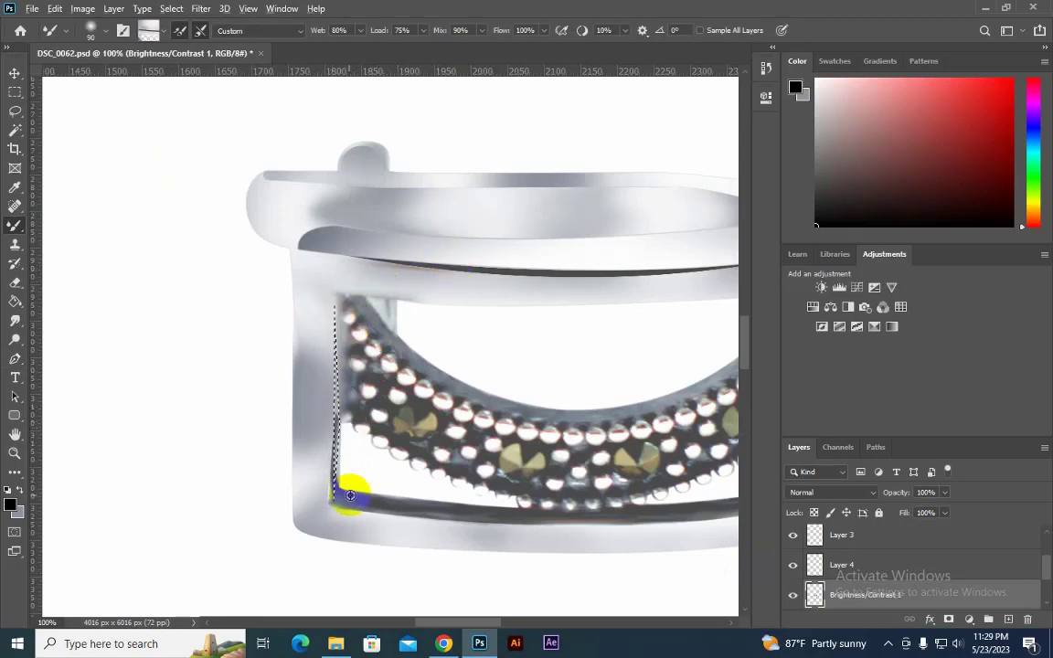
Step: Set the foreground colour to black 000000 and shade the left edge and bottom band on Layer 2
left_click(10, 504)
left_click(630, 355)
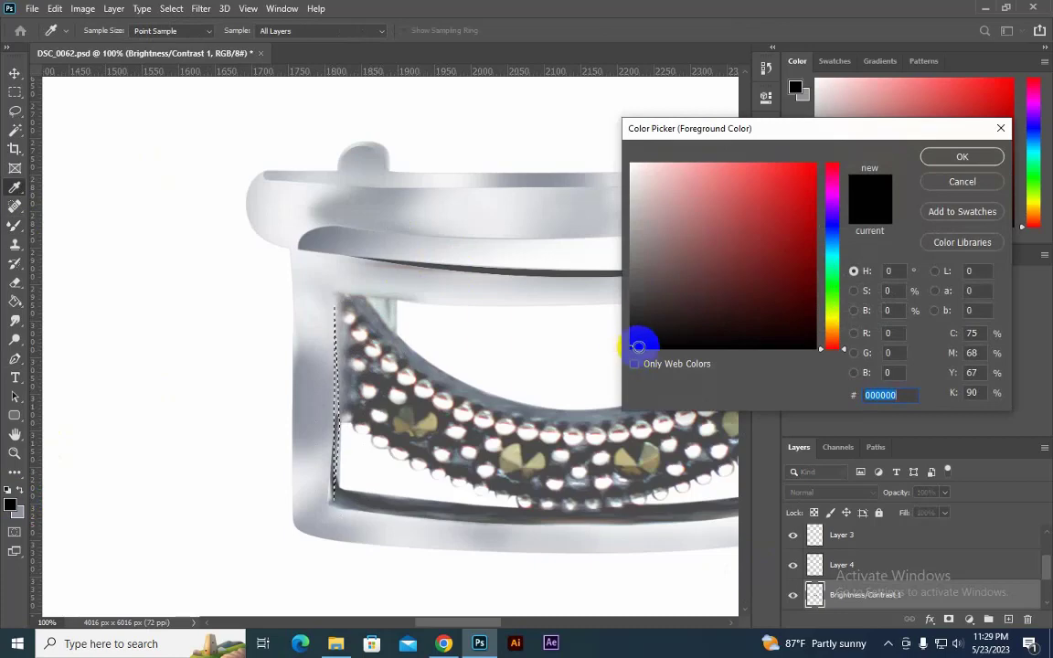
left_click(955, 155)
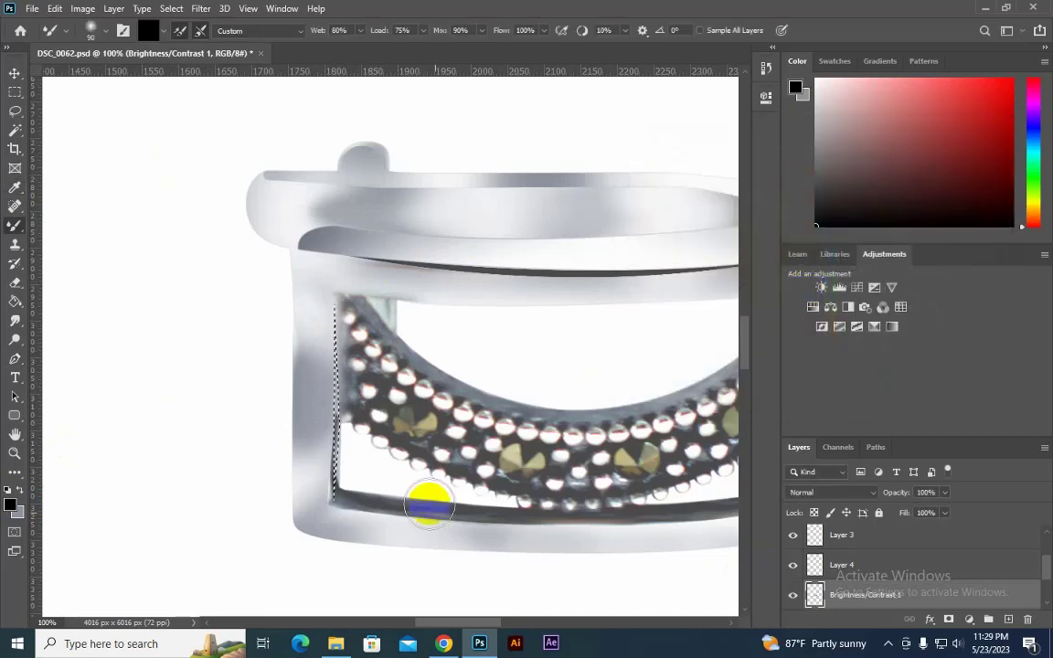
scroll(835, 538, "up", 2)
scroll(850, 542, "up", 1)
left_click(794, 582)
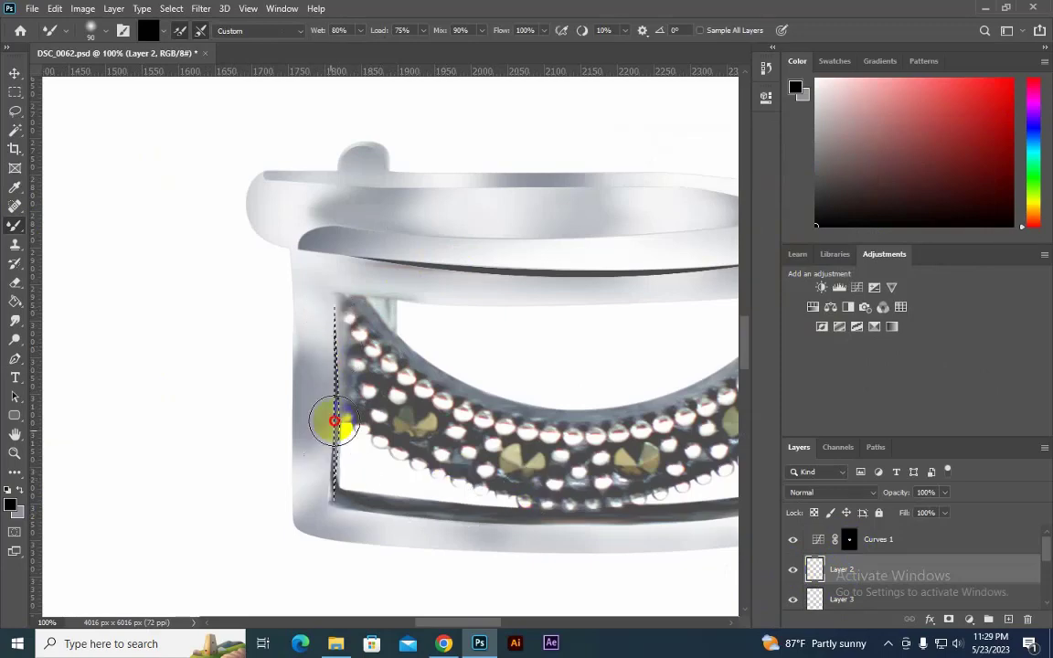
left_click_drag(336, 231, 428, 498)
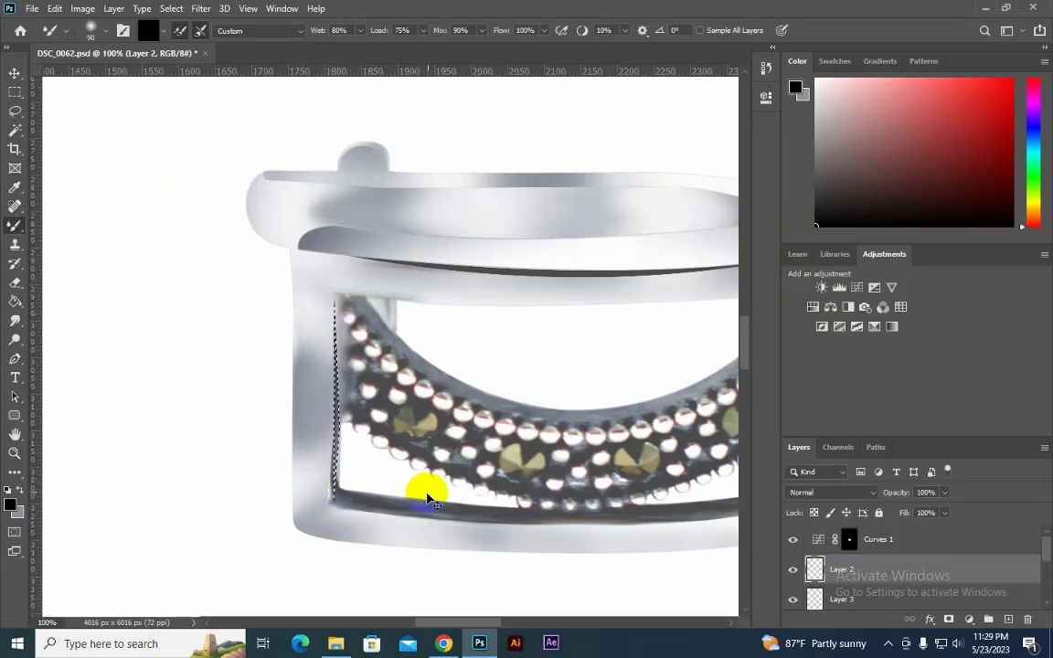
key("ctrl+minus")
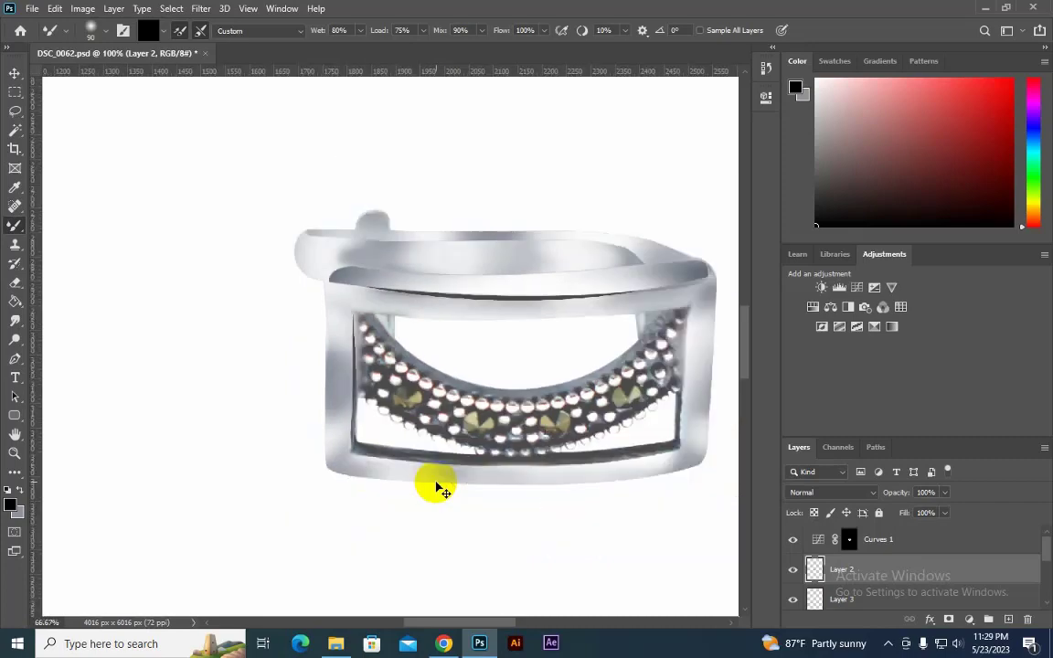
key("ctrl+minus")
key("ctrl+minus")
key("ctrl+minus")
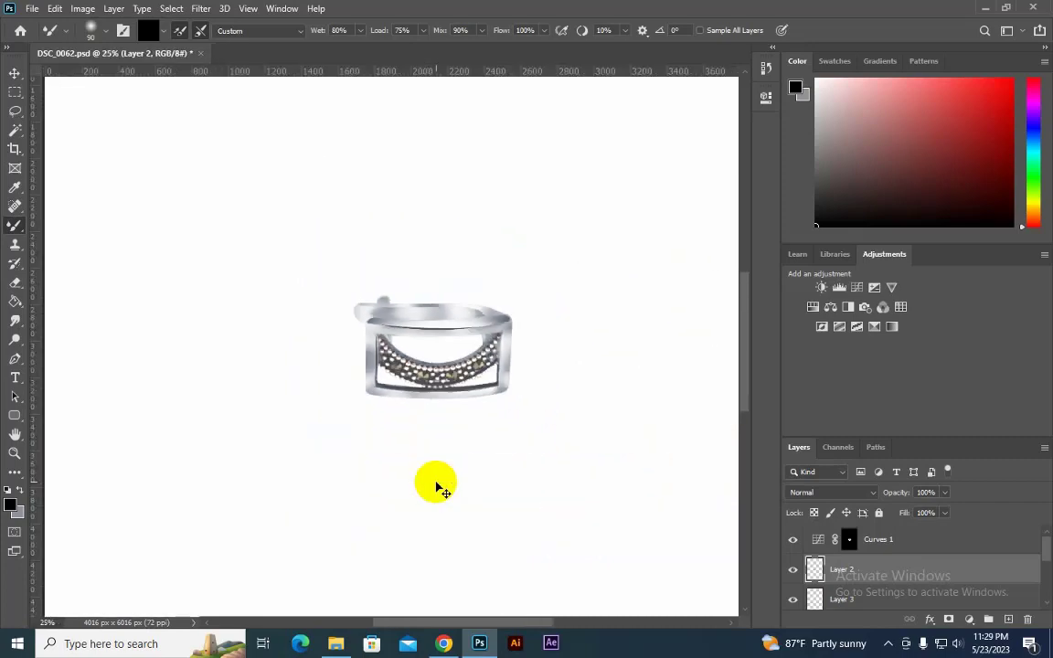
key("ctrl+plus")
key("ctrl+plus")
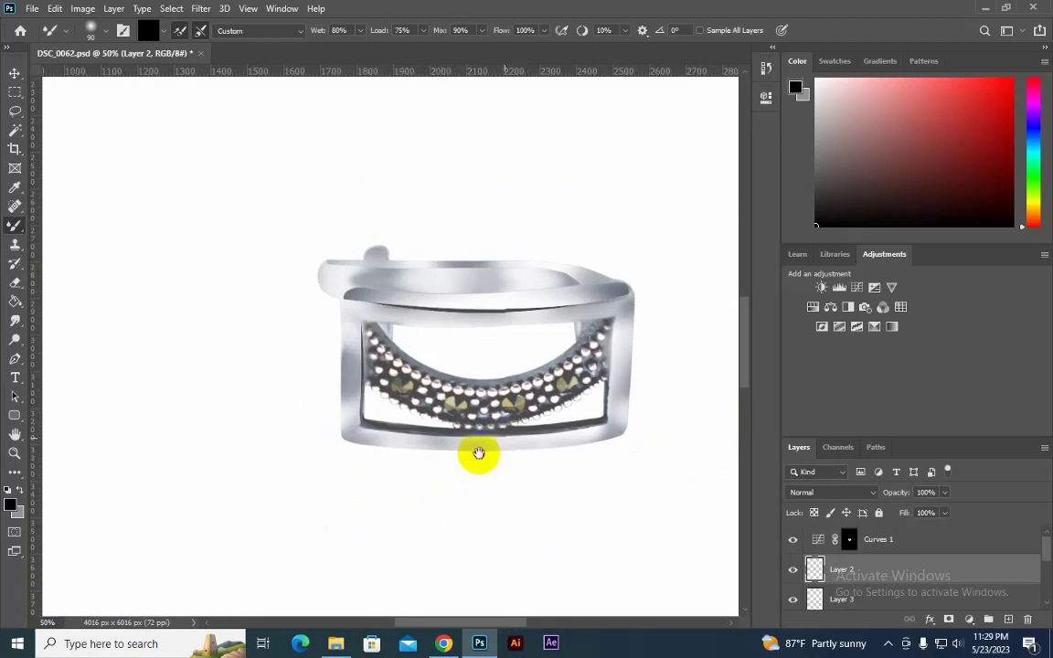
left_click_drag(477, 453, 435, 467)
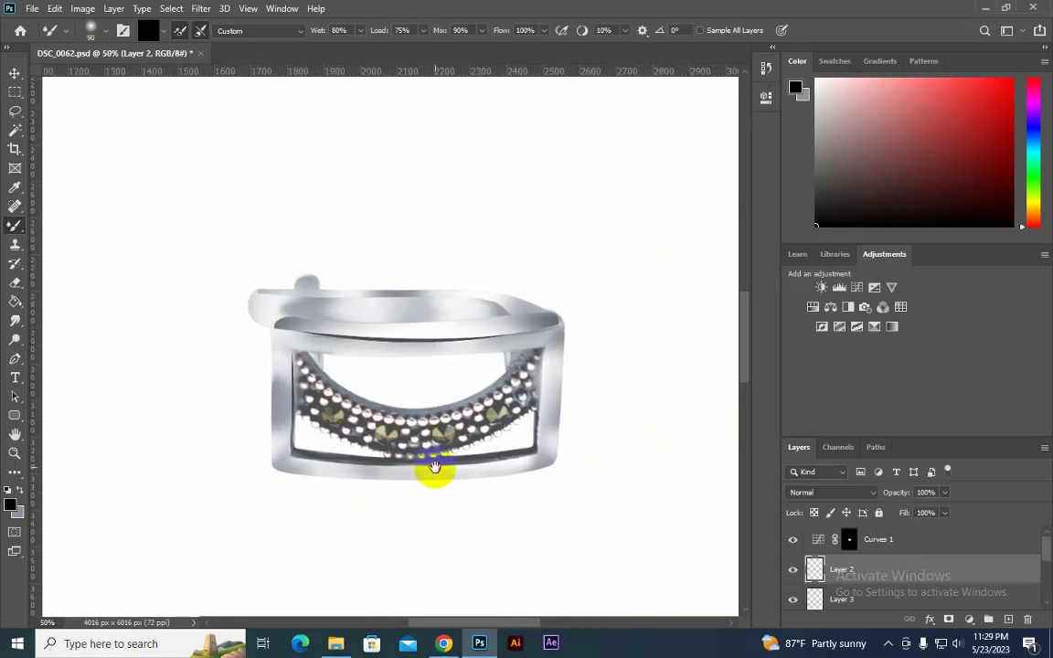
left_click_drag(435, 467, 430, 387)
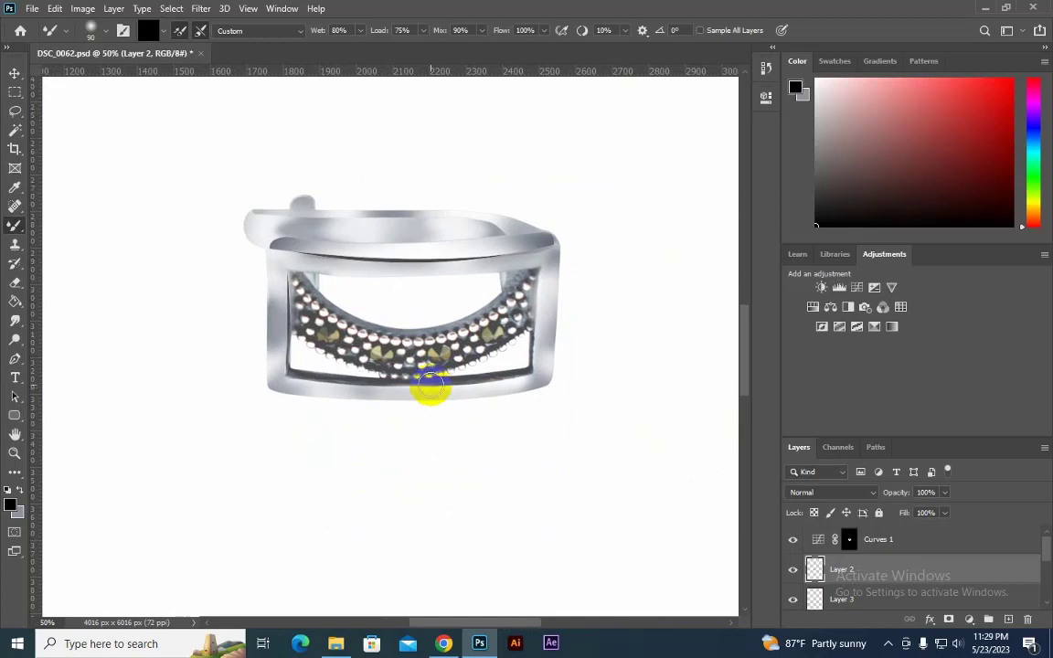
key("ctrl+minus")
key("ctrl+minus")
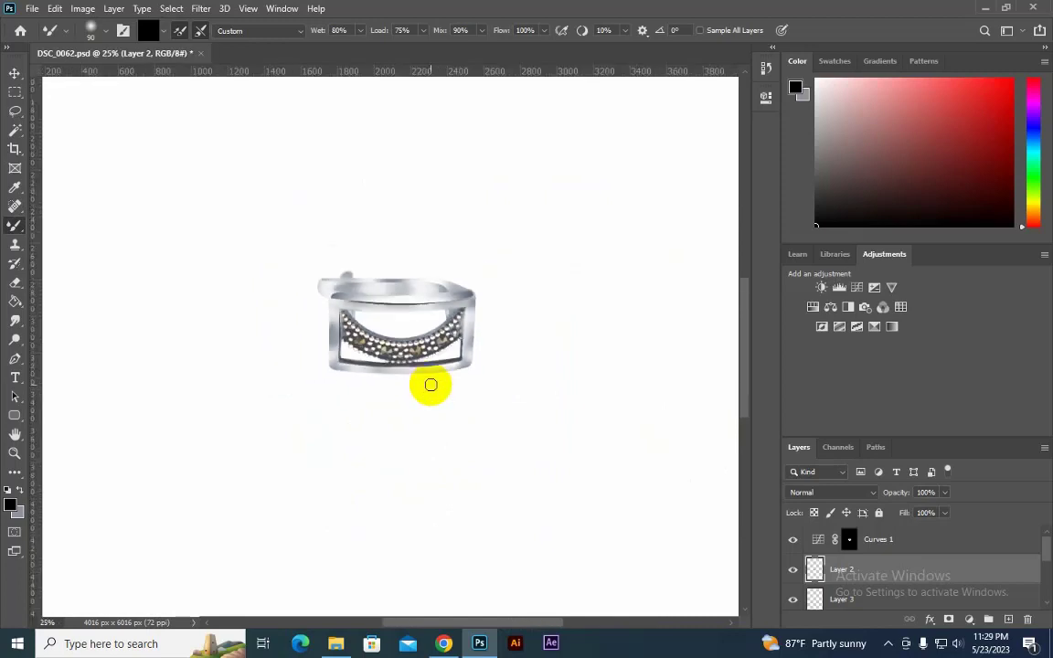
left_click(871, 541)
scroll(884, 549, "down", 2)
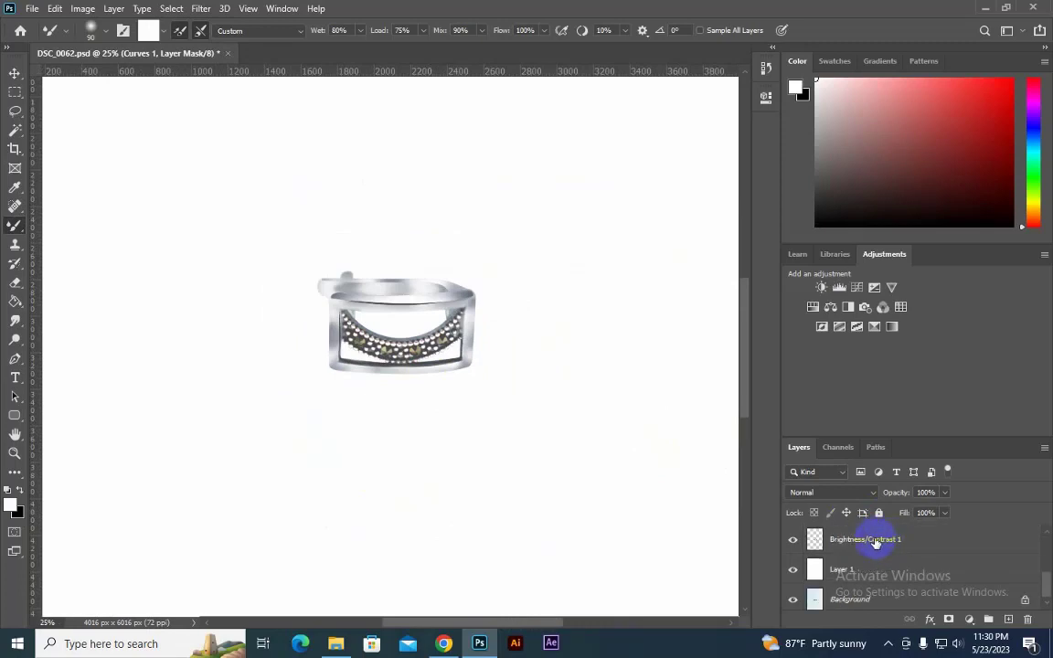
Step: Merge the layers from Curves 1 down to Brightness/Contrast 1 and make the merged ring visible
left_click(876, 541, "shift")
scroll(882, 543, "up", 3)
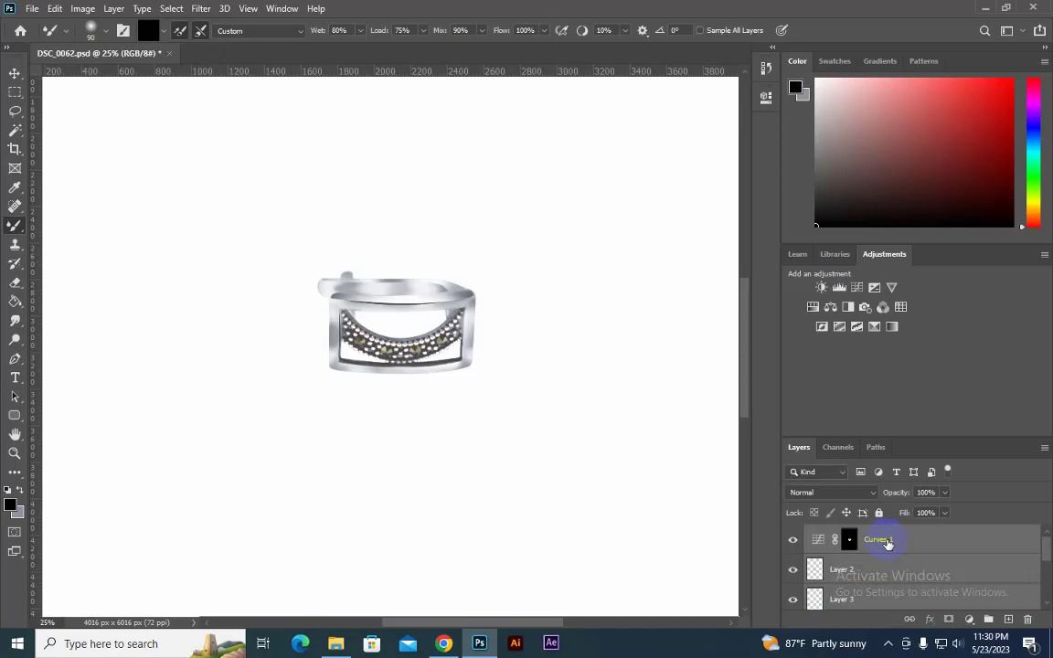
key("ctrl+e")
left_click(793, 540)
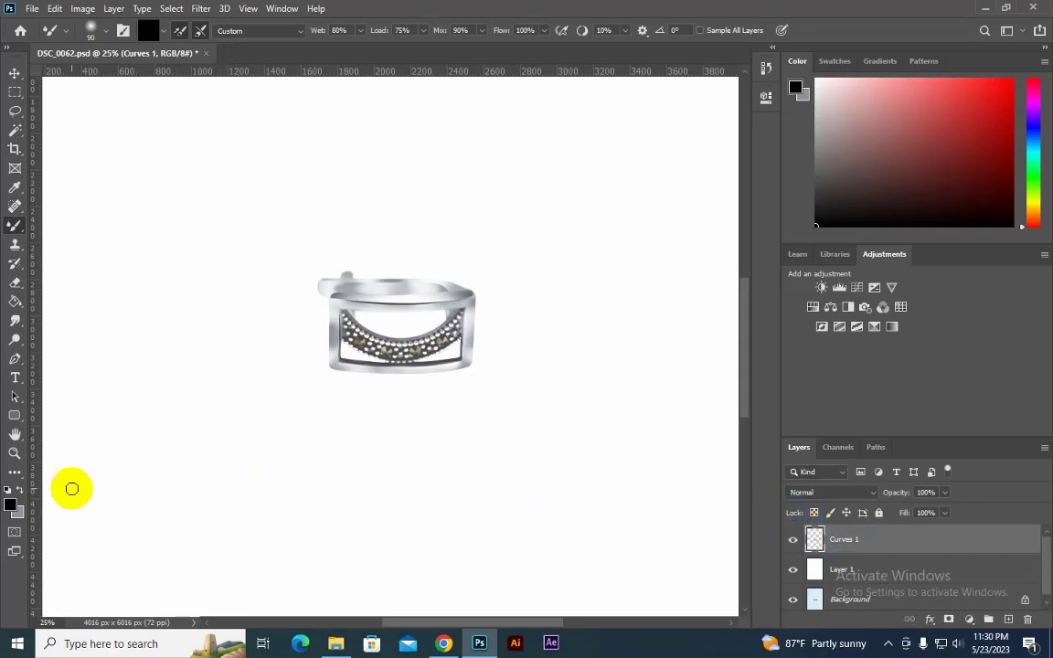
left_click(13, 230)
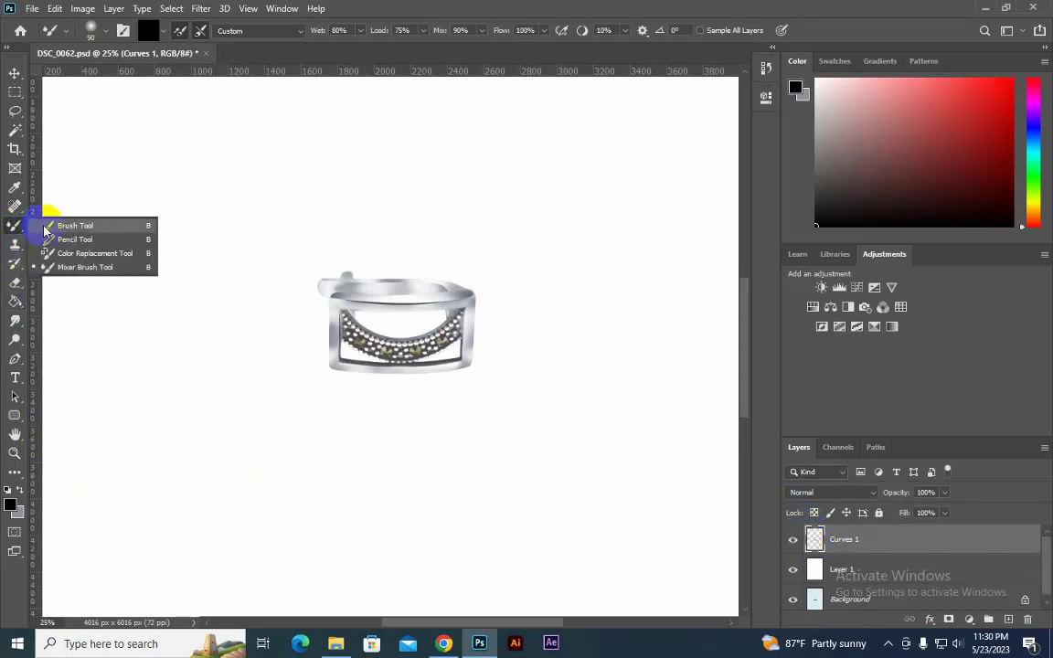
left_click(14, 358)
left_click(50, 355)
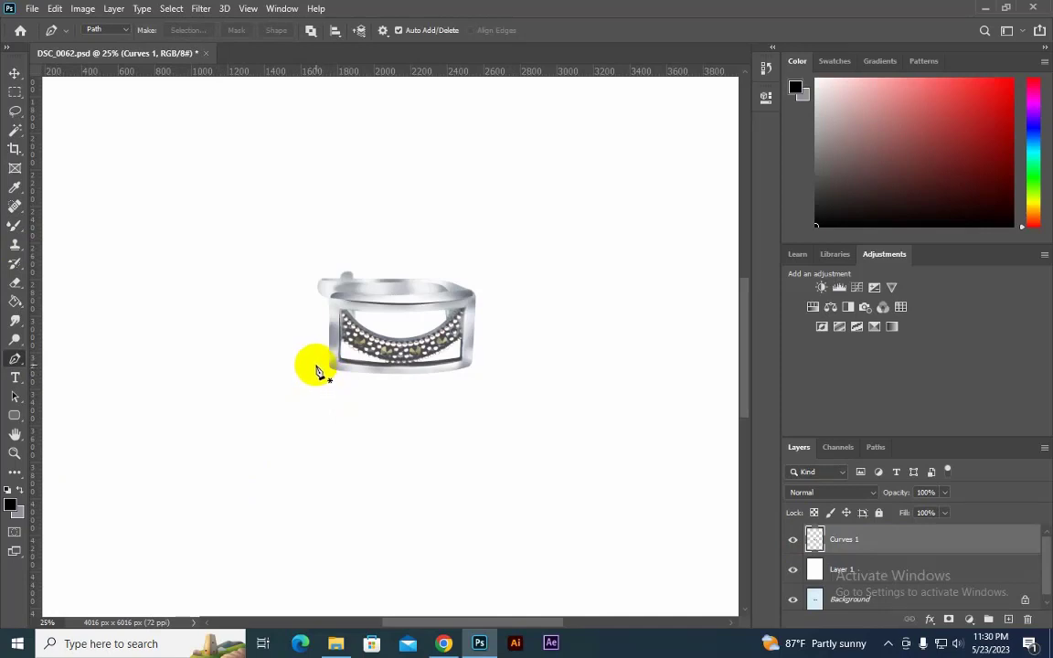
Step: Draw a closed curved Pen path beneath the ring, load it as a selection, and add a new layer
left_click(315, 359)
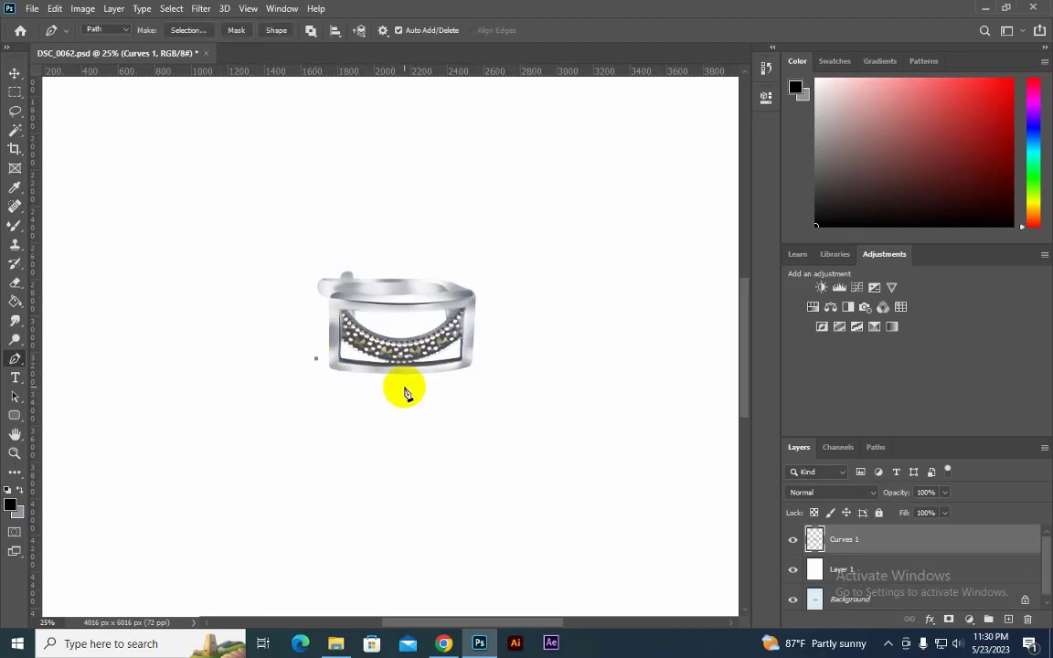
left_click_drag(404, 380, 485, 381)
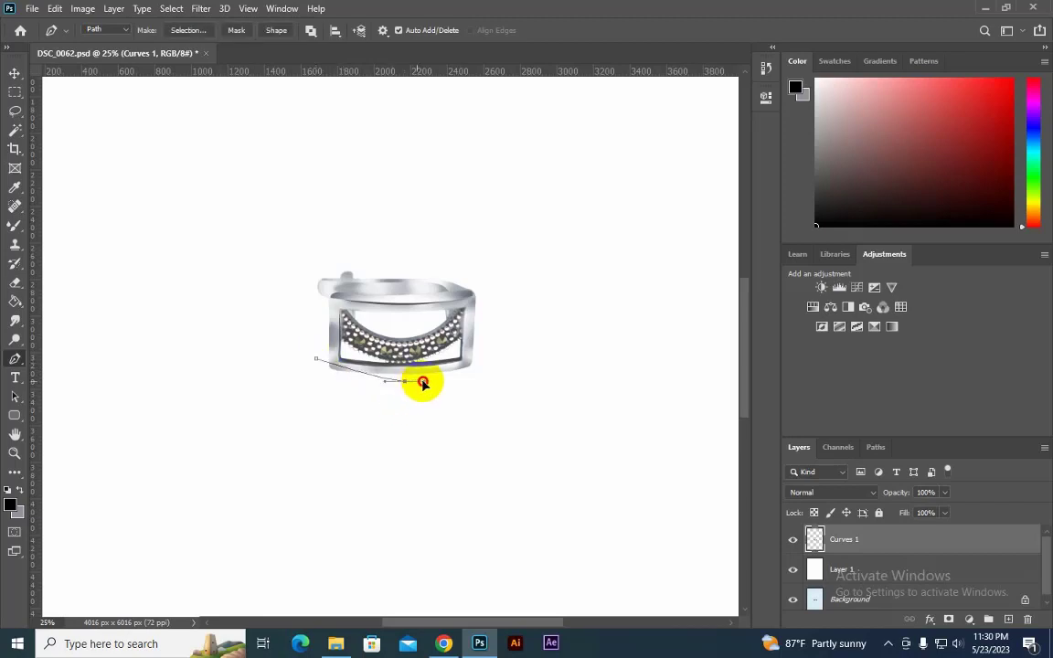
left_click(487, 356)
left_click_drag(486, 357, 497, 342)
left_click(485, 358, "alt")
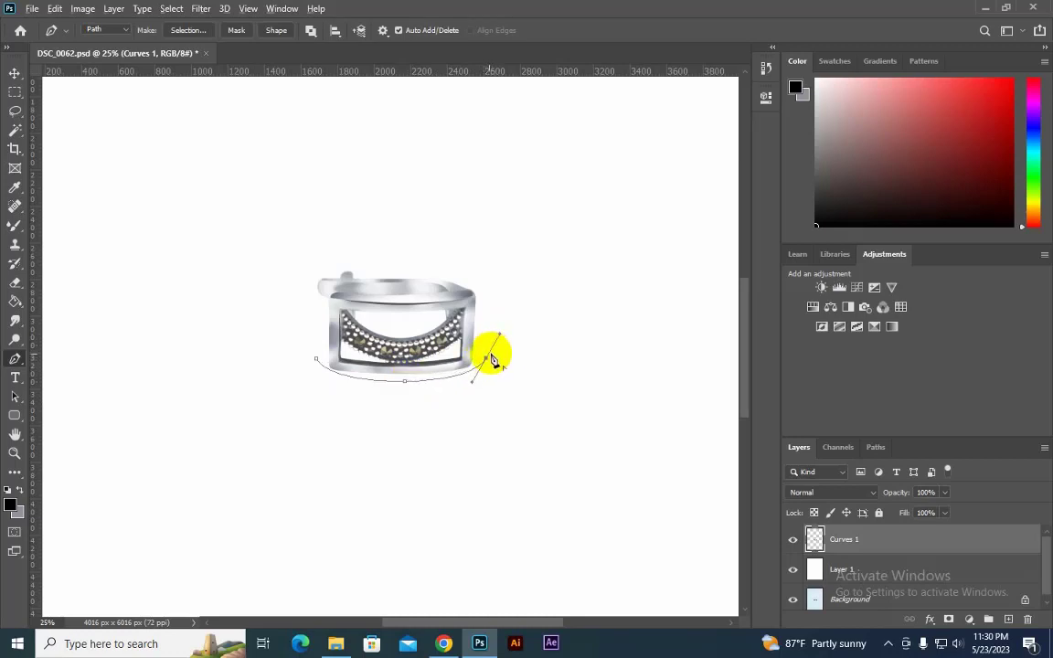
left_click_drag(317, 361, 219, 267)
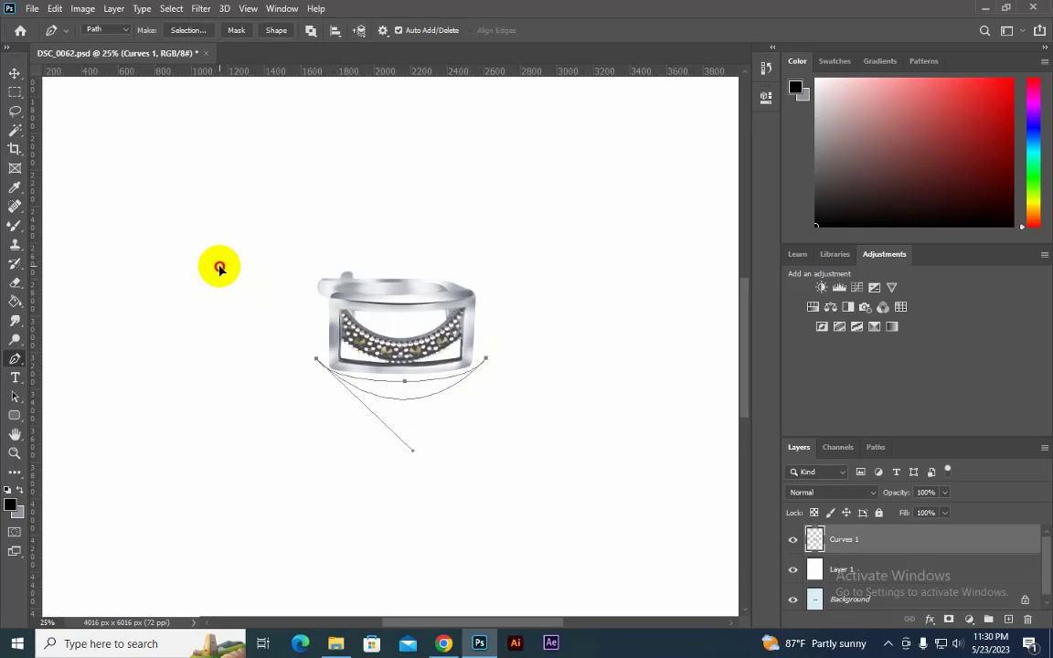
key("ctrl+Return")
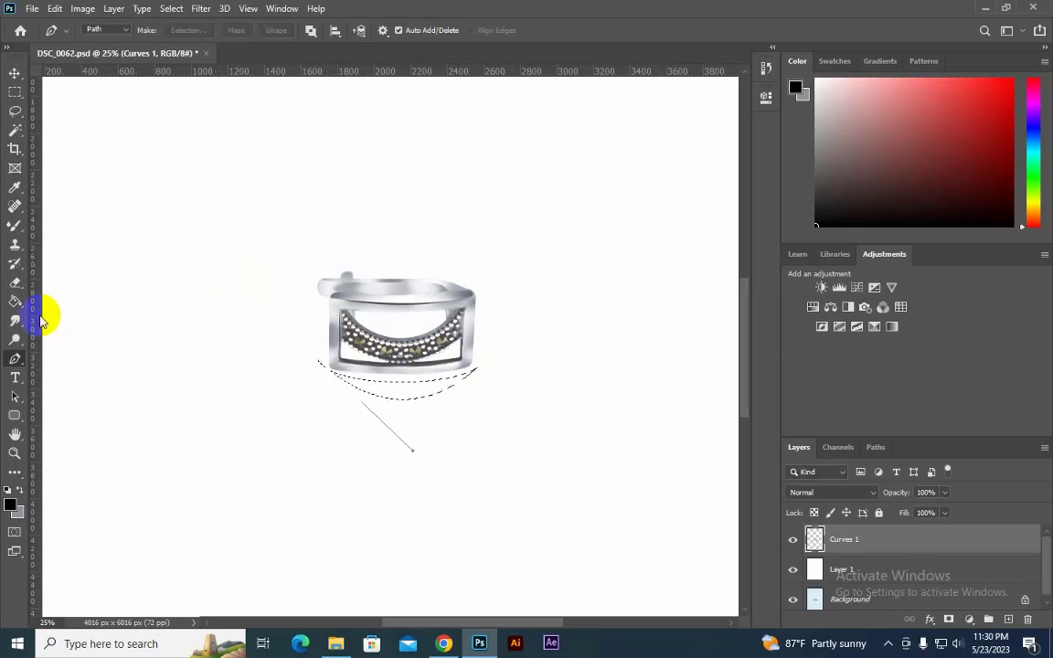
left_click(1008, 619)
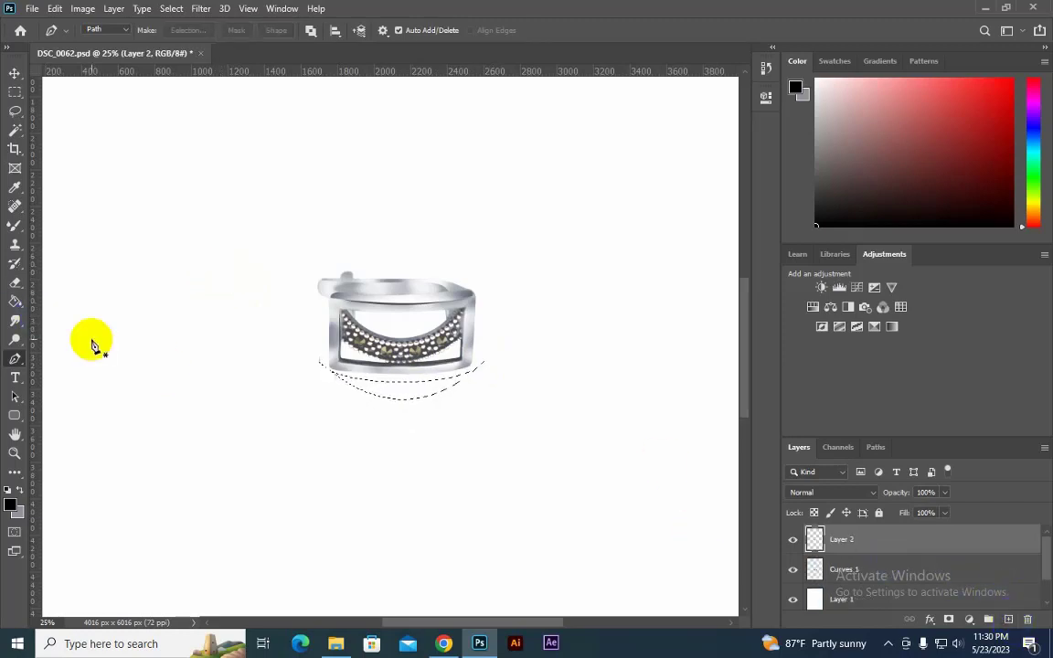
left_click(15, 225)
Step: Fill the selected area under the ring with black using a 400 px brush
left_click(43, 225)
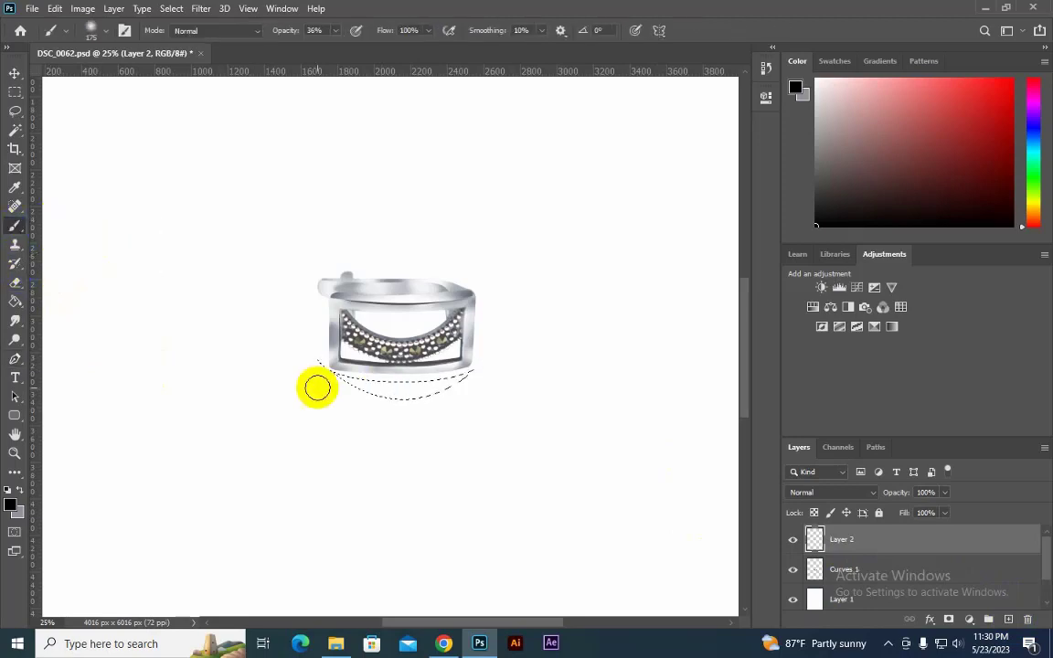
mouse_move(354, 379)
left_mouse_down()
mouse_move(341, 376)
mouse_move(348, 395)
mouse_move(348, 376)
left_mouse_up()
key("bracketright")
left_click_drag(550, 415, 167, 341)
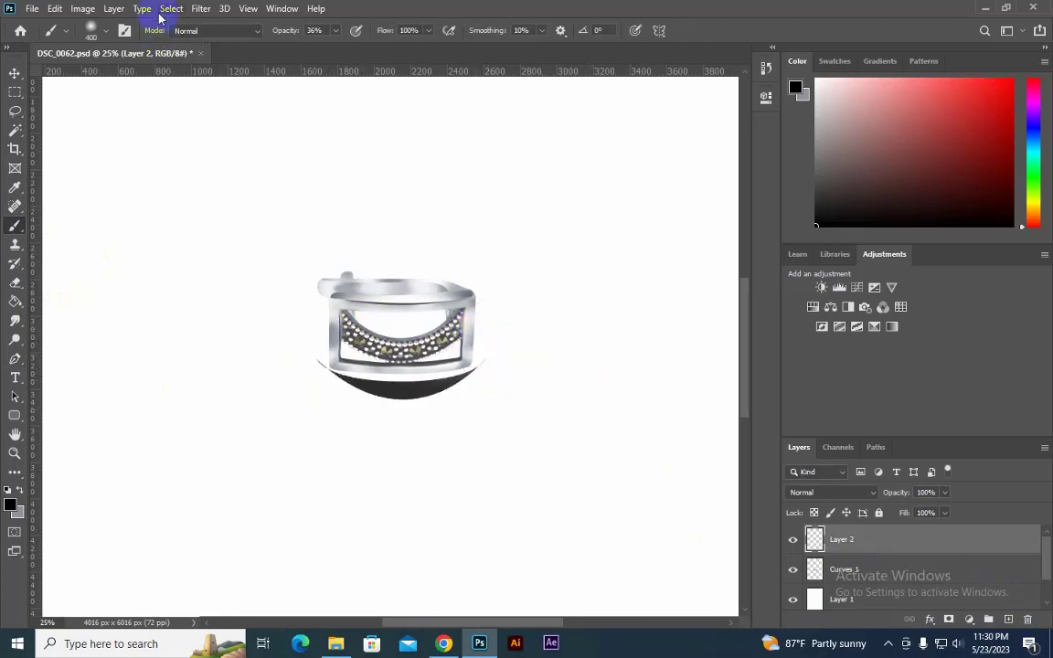
Step: Soften the black shadow with a Gaussian Blur of radius 16.6 pixels
left_click(201, 8)
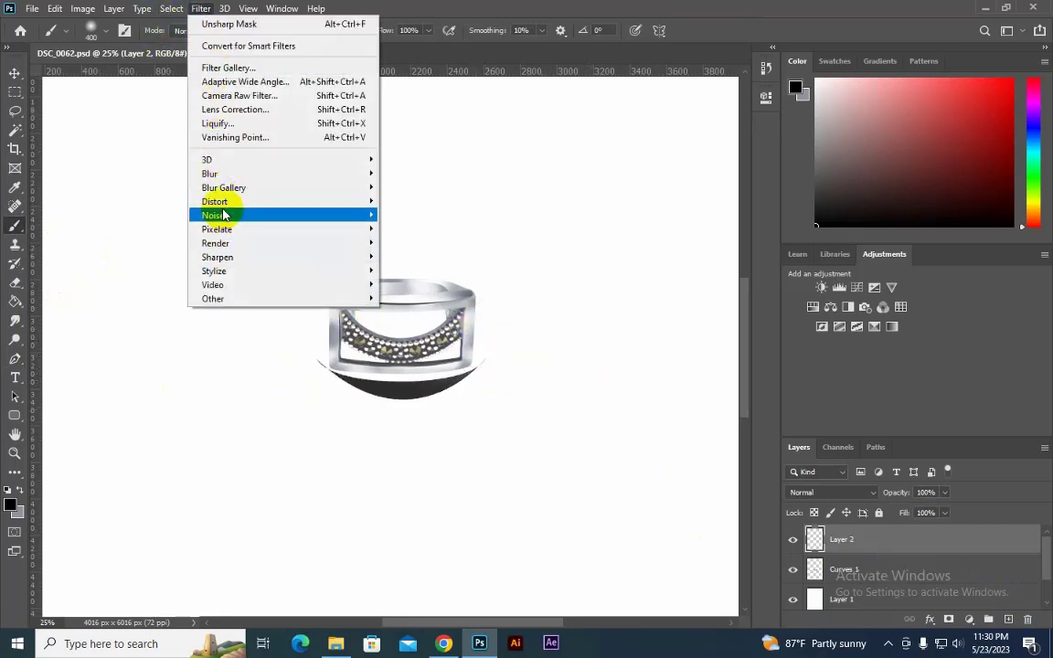
mouse_move(211, 173)
left_click(417, 228)
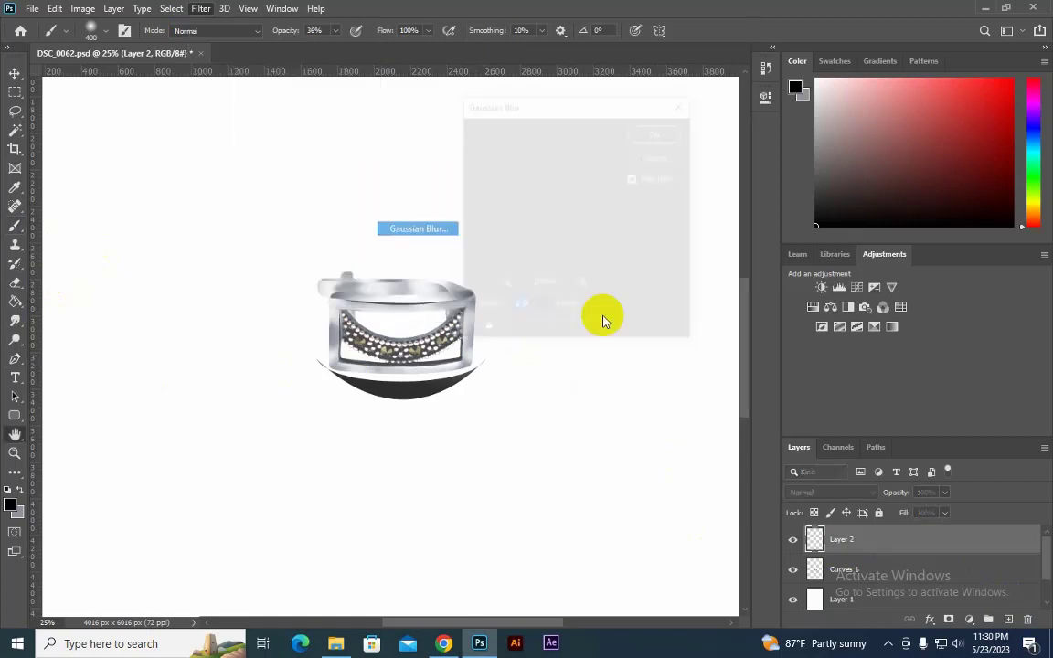
mouse_move(500, 335)
left_mouse_down()
mouse_move(548, 336)
mouse_move(529, 336)
left_mouse_up()
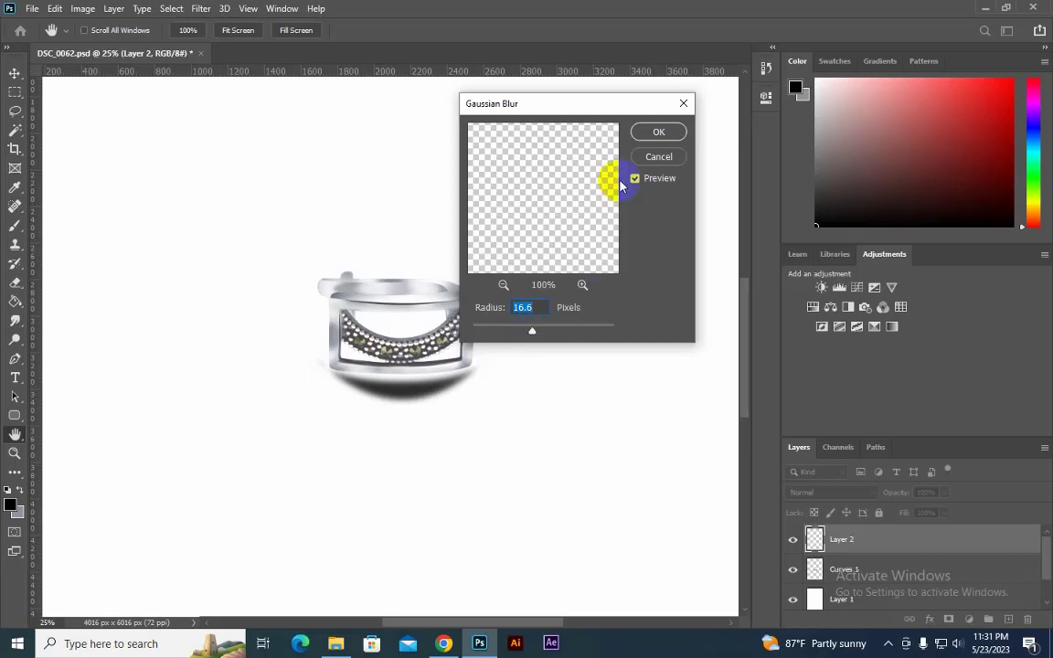
left_click(658, 132)
Step: Nudge the shadow upward, lower its opacity, then delete the blurred shadow layer
left_click(15, 73)
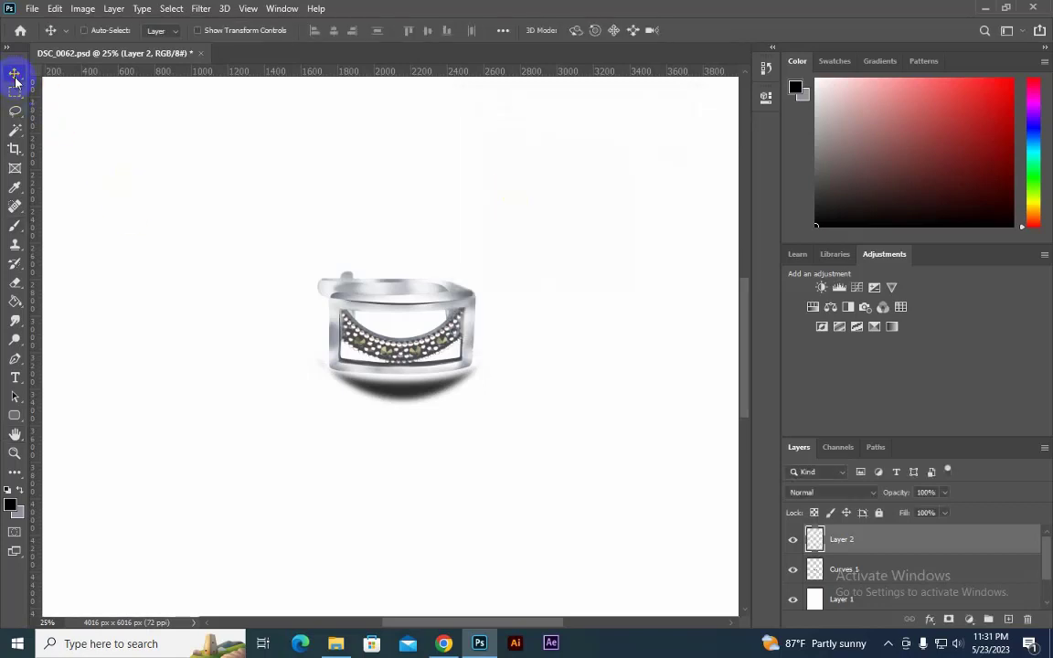
mouse_move(427, 400)
left_mouse_down()
mouse_move(425, 389)
mouse_move(426, 400)
left_mouse_up()
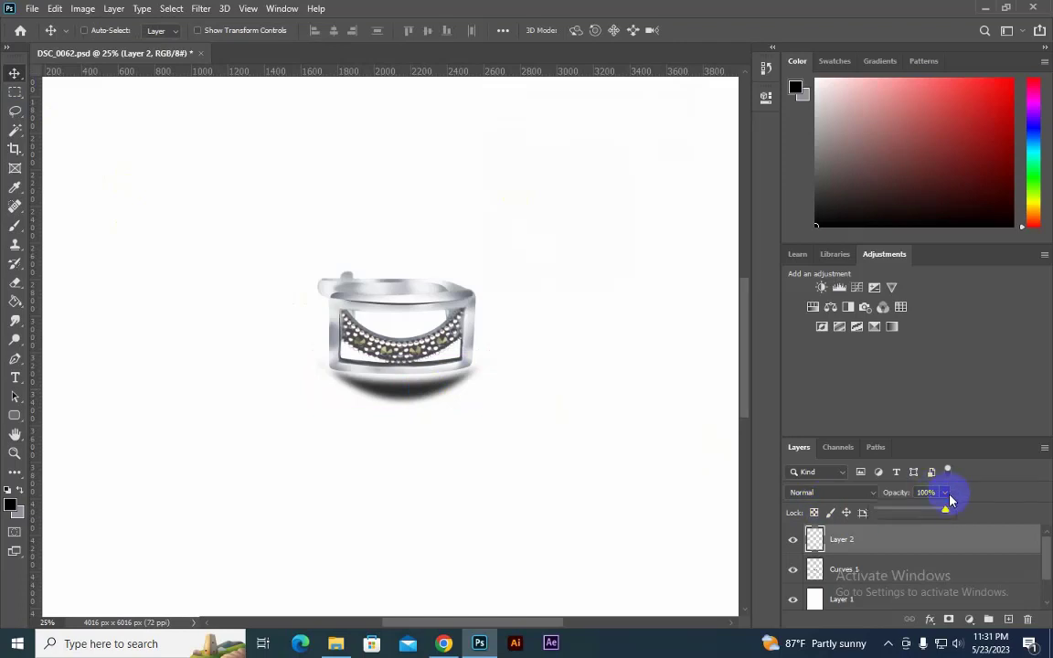
left_click_drag(945, 511, 904, 515)
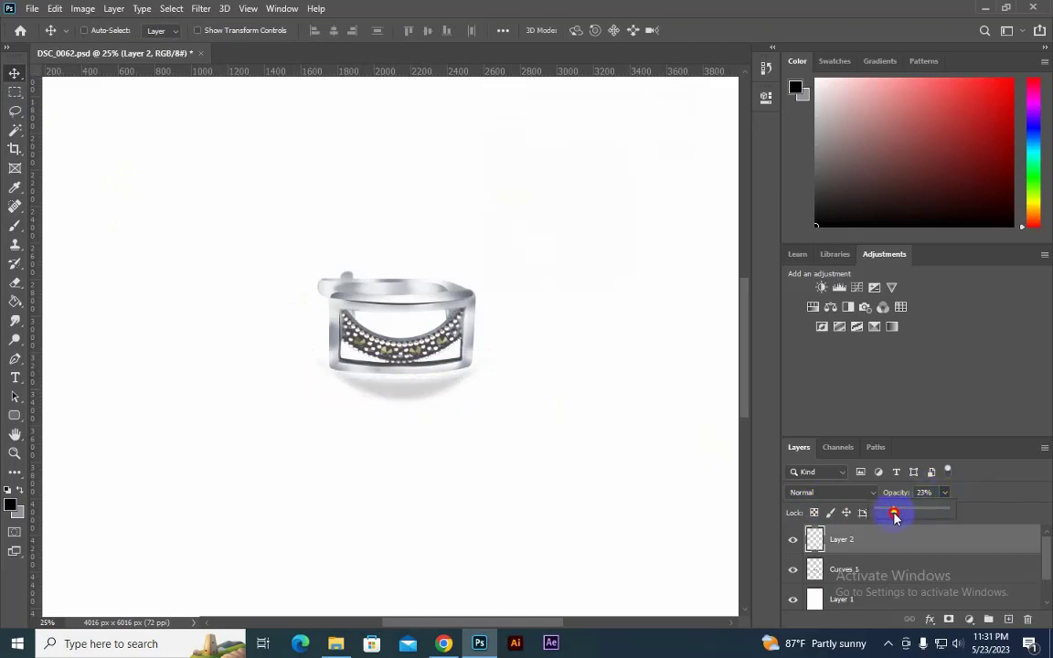
left_click_drag(890, 540, 1027, 619)
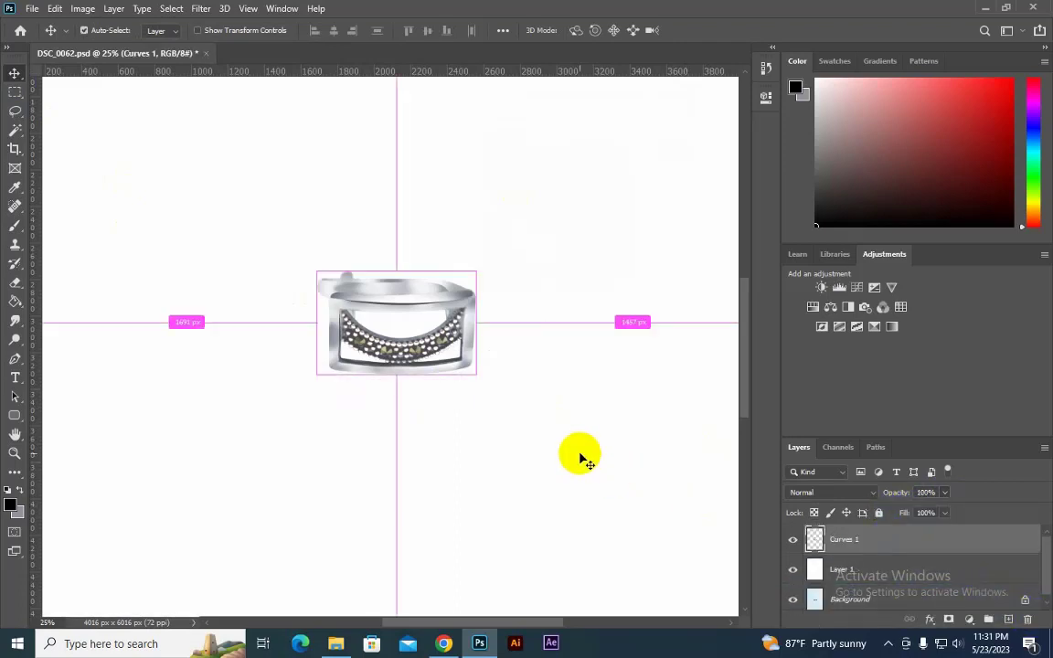
Step: Duplicate the ring layer, then discard the Curves 1 copy and add a new empty layer
key("ctrl+j")
key("ctrl+t")
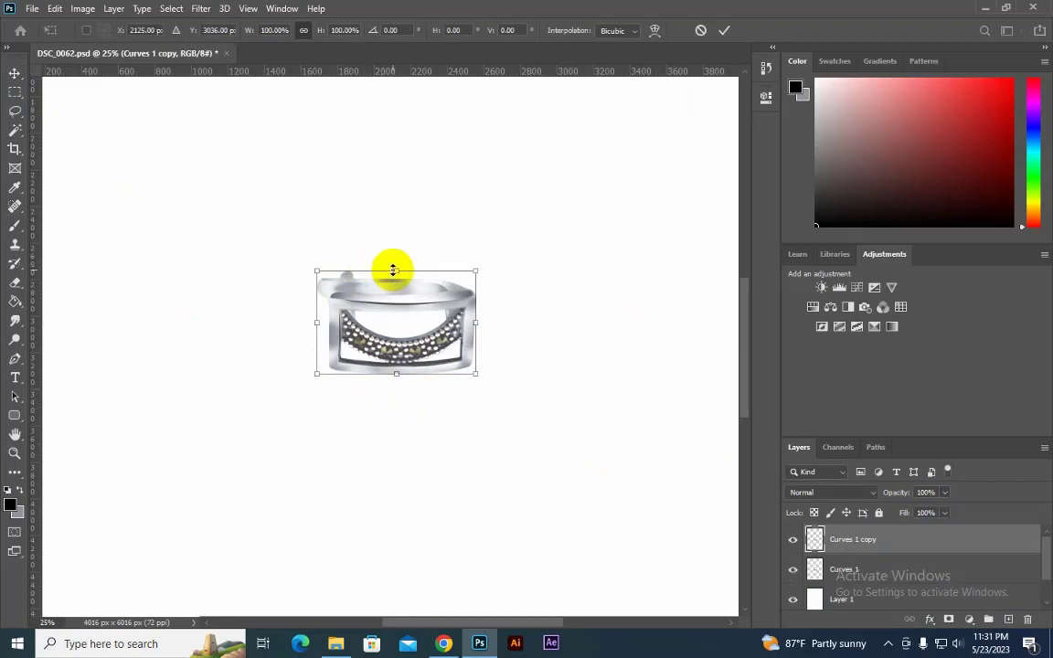
key("Escape")
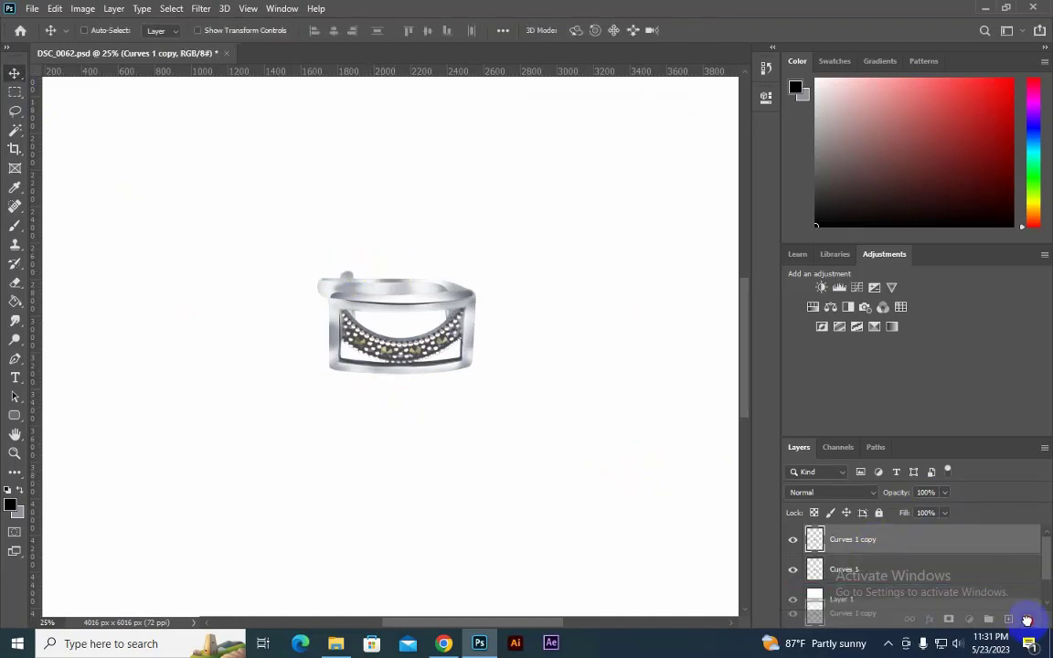
left_click_drag(901, 539, 1011, 621)
left_click(1010, 621)
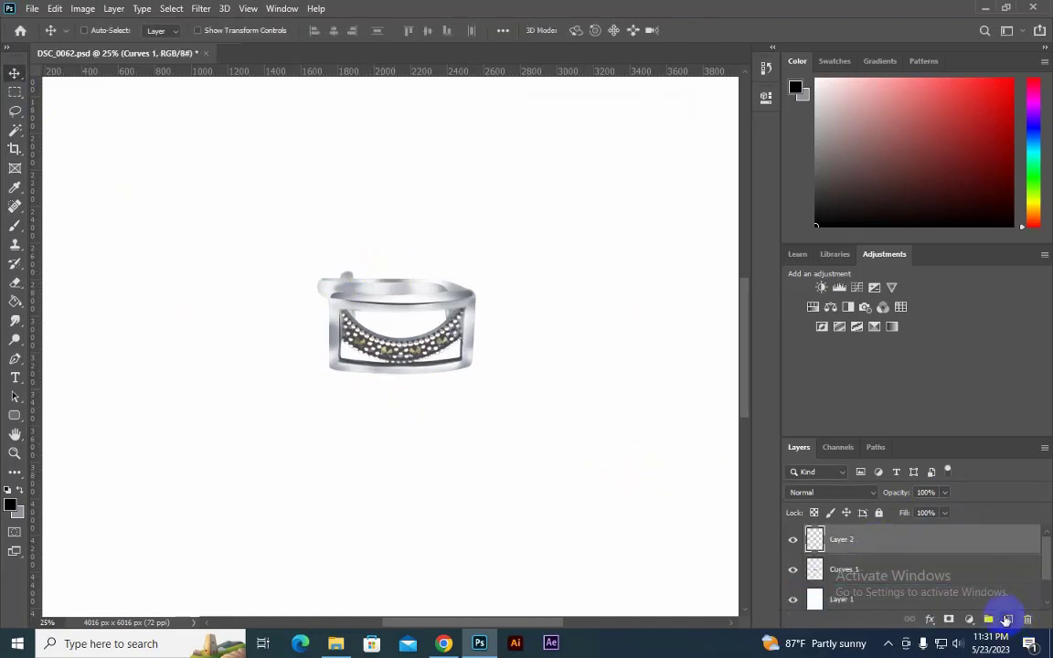
Step: Paint a soft grey shadow under the ring with a 1100 px soft brush on Layer 2
left_click(16, 225)
right_click(15, 225)
left_click(70, 226)
key("bracketright")
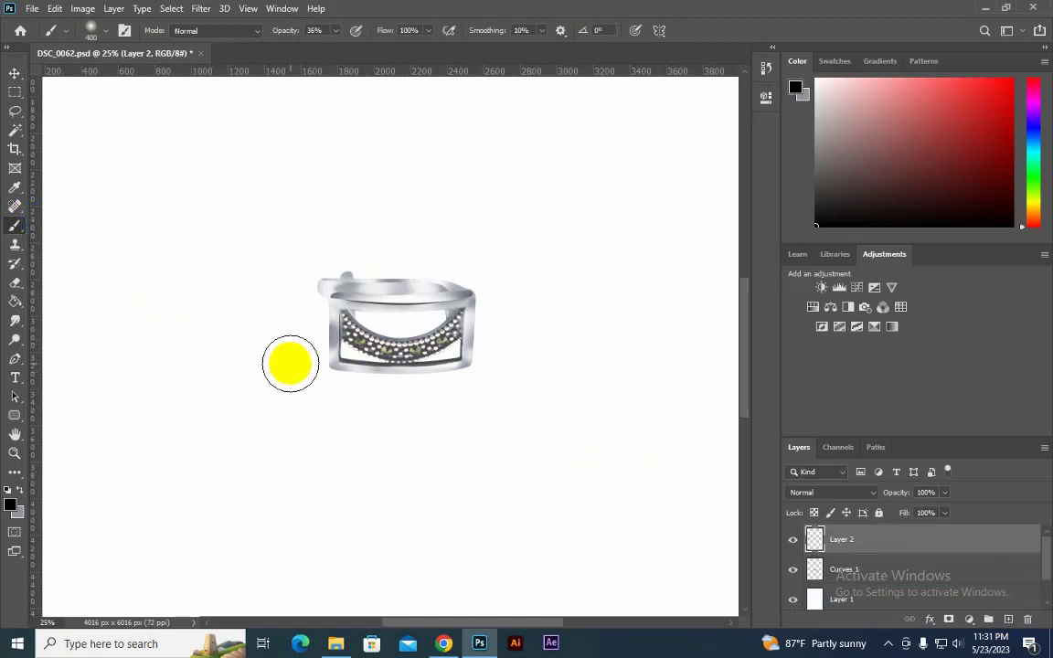
key("bracketright")
key("bracketright")
key("bracketright")
left_click(400, 371)
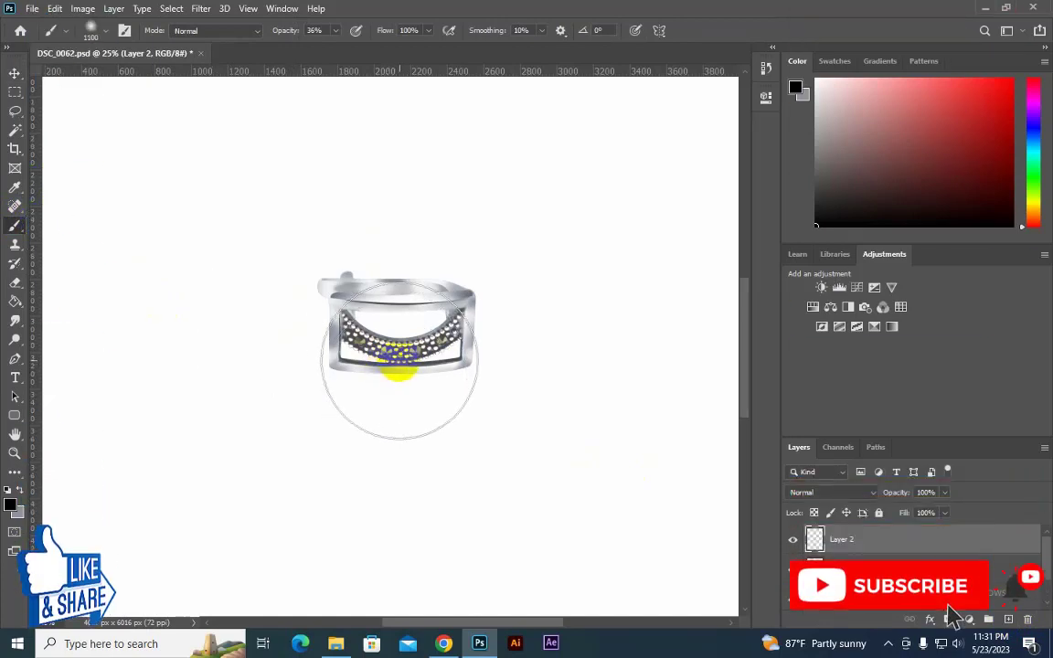
Step: Squash the shadow into a thin band beneath the ring and move Layer 2 below Curves 1
left_click(15, 73)
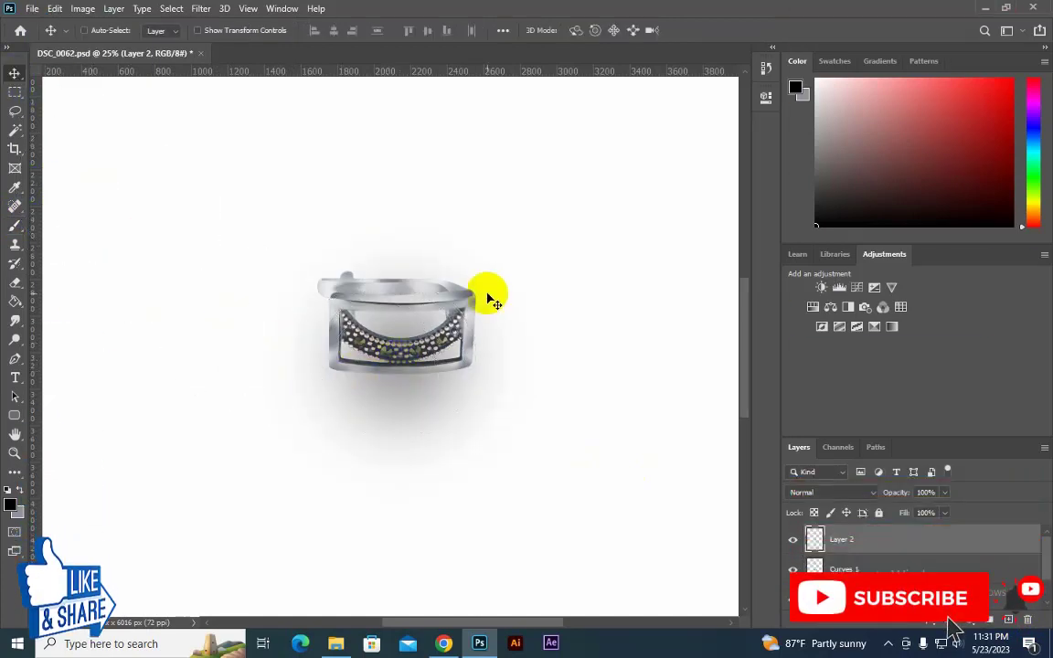
key("ctrl+t")
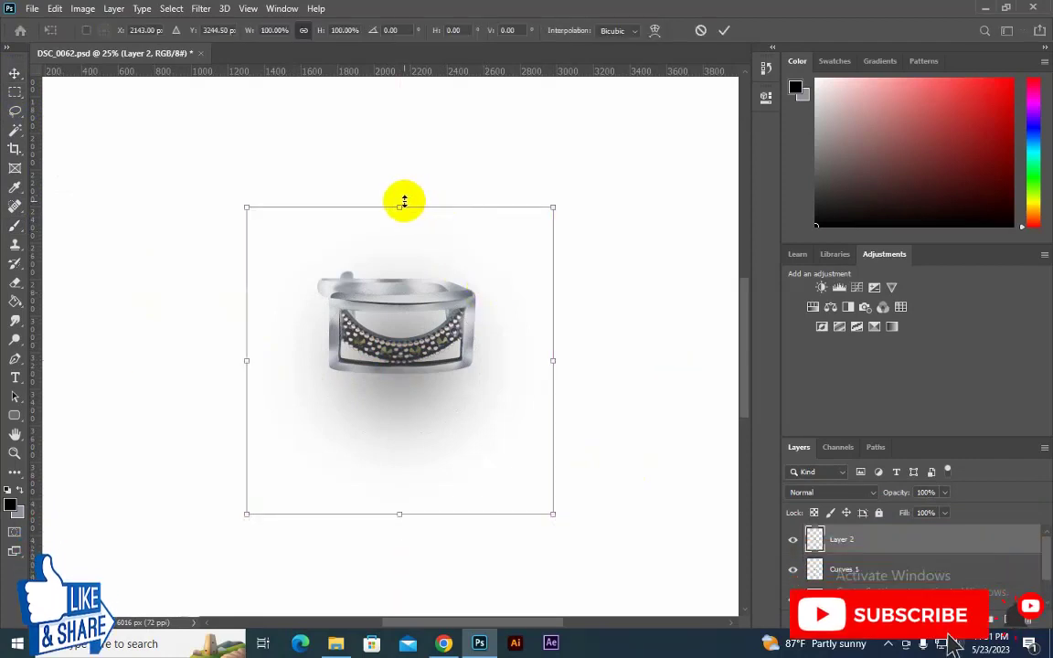
mouse_move(399, 208)
left_mouse_down()
mouse_move(417, 471)
mouse_move(434, 377)
mouse_move(410, 374)
left_mouse_up()
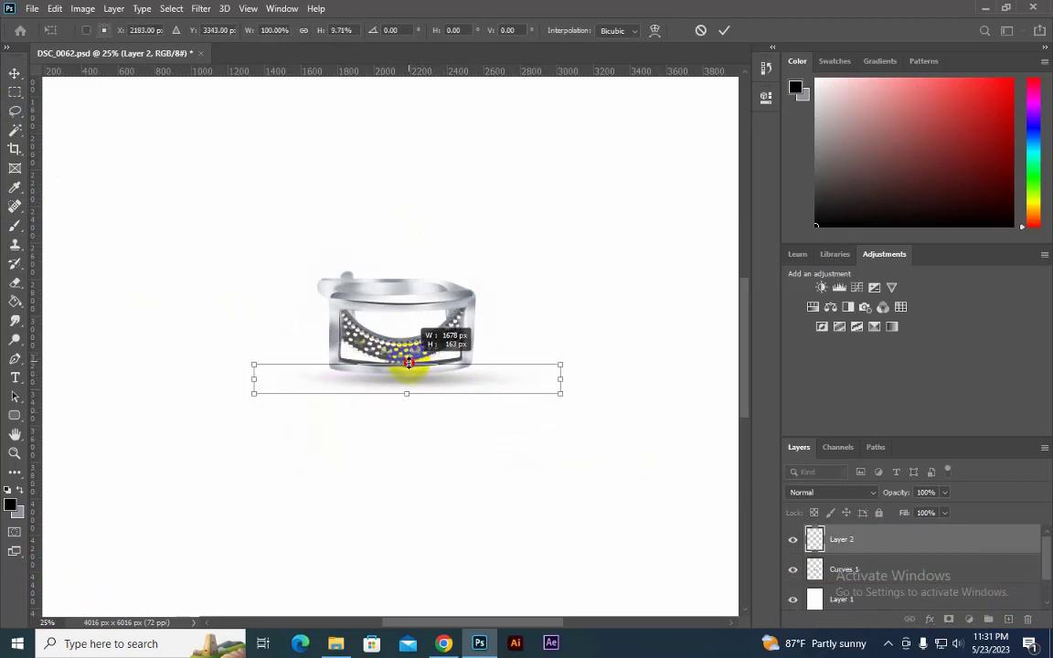
key("Return")
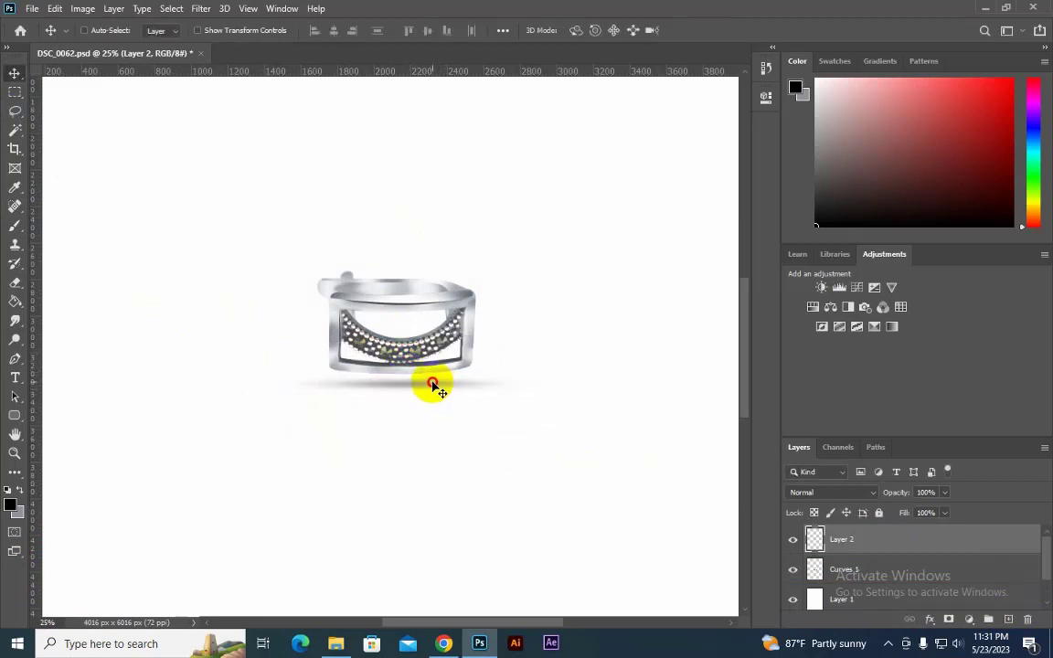
left_click_drag(848, 546, 846, 574)
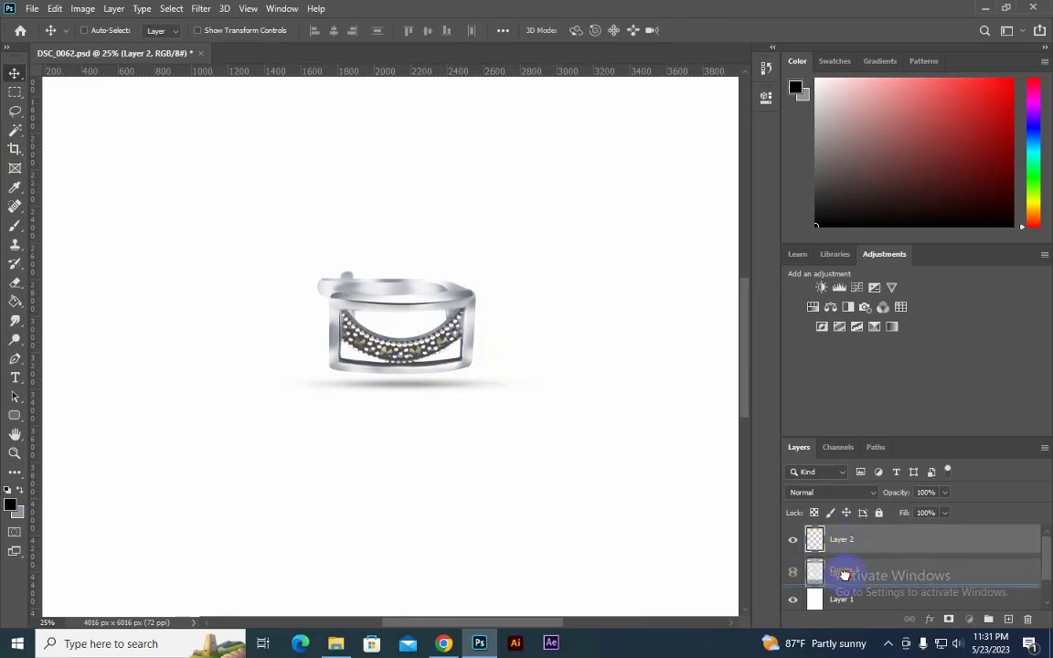
left_click_drag(479, 380, 477, 375)
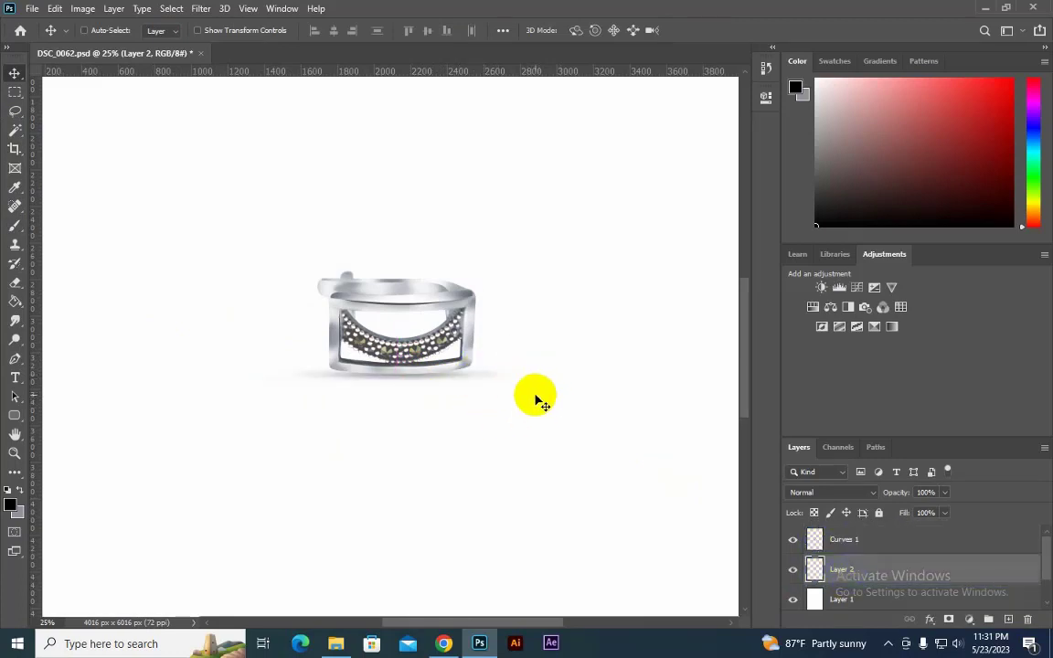
key("ctrl+minus")
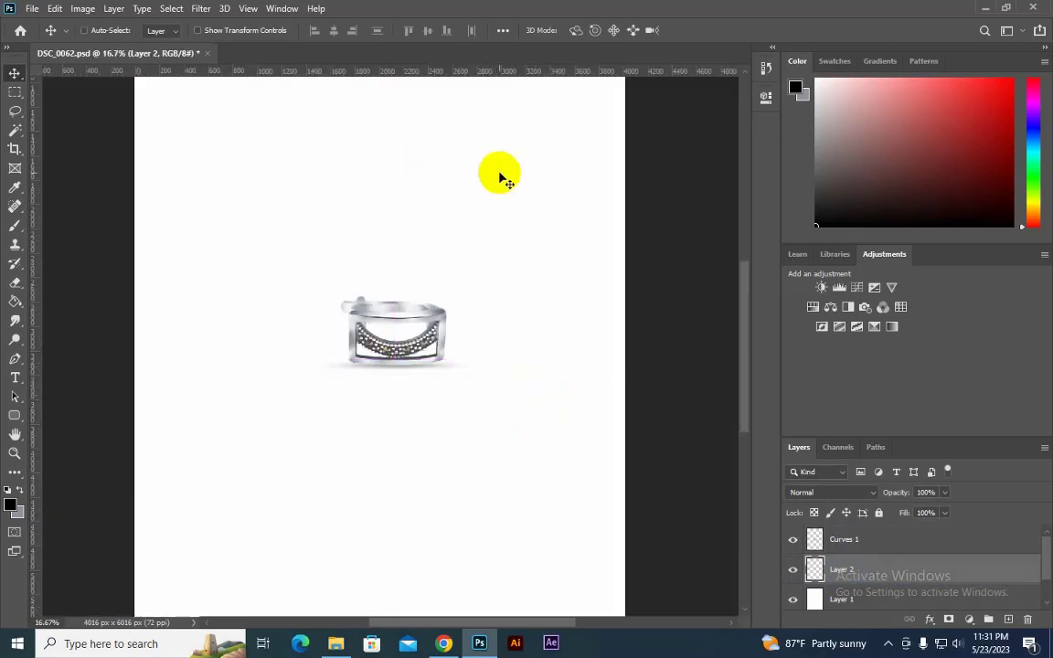
Step: Save the image as JPEG DSC_0062 in the JPEG folder at quality 12, Maximum
left_click(32, 8)
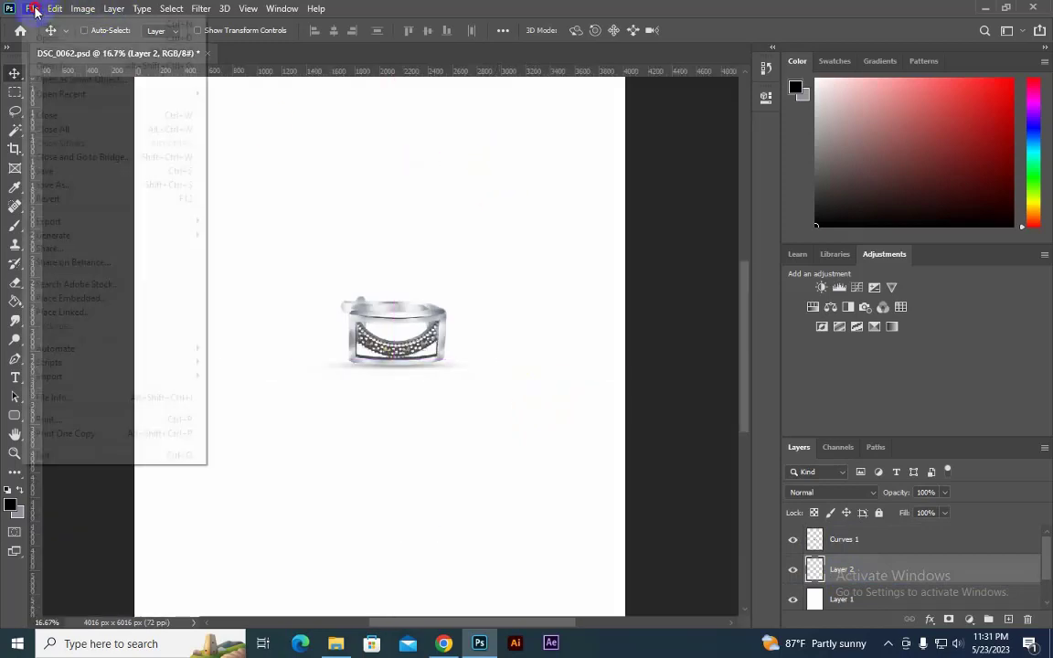
left_click(57, 185)
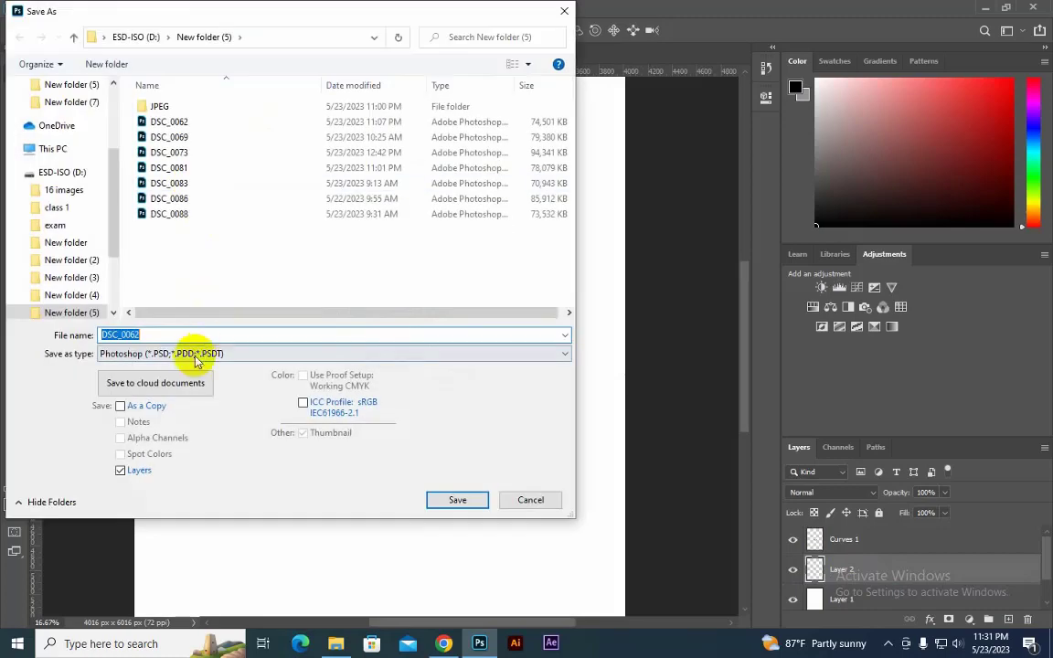
left_click(194, 353)
left_click(164, 106)
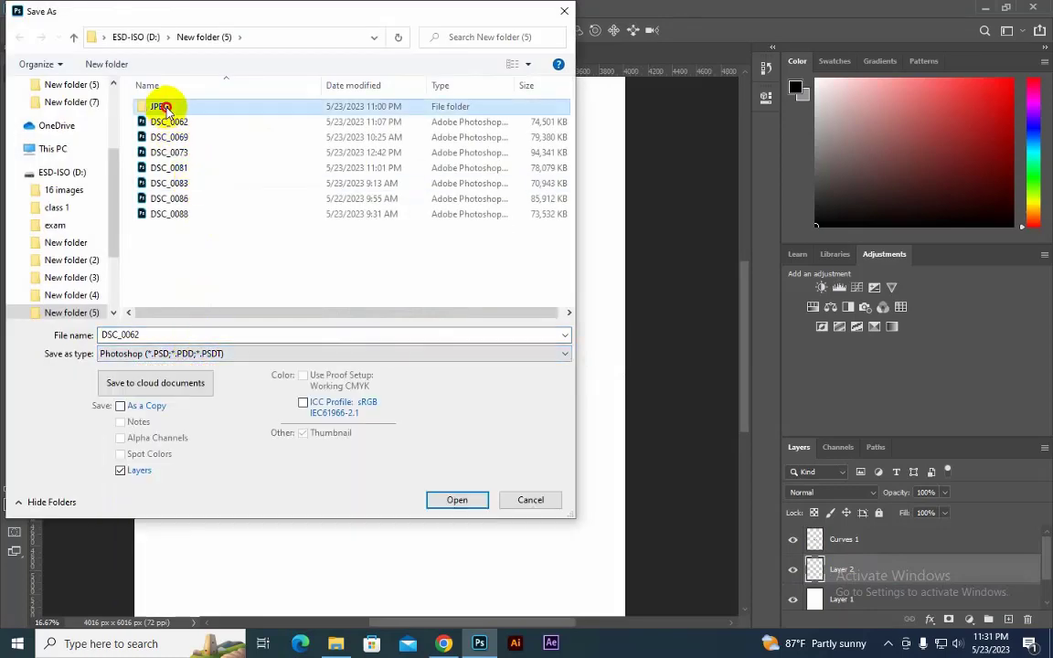
left_click(172, 108)
double_click(172, 108)
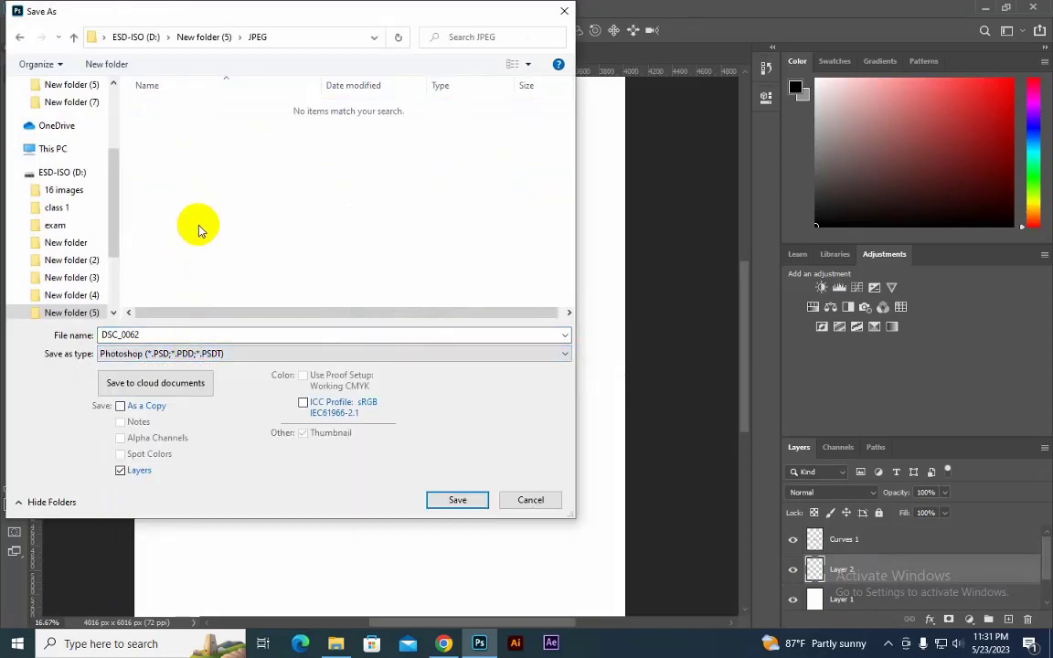
left_click(203, 353)
left_click(177, 467)
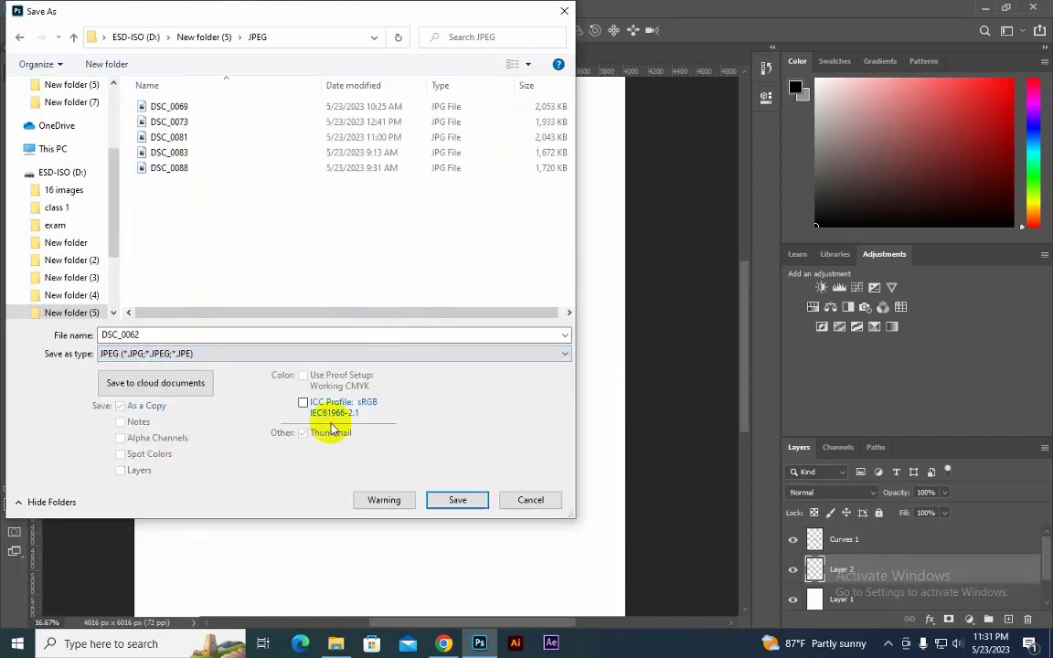
left_click(437, 499)
left_click(605, 151)
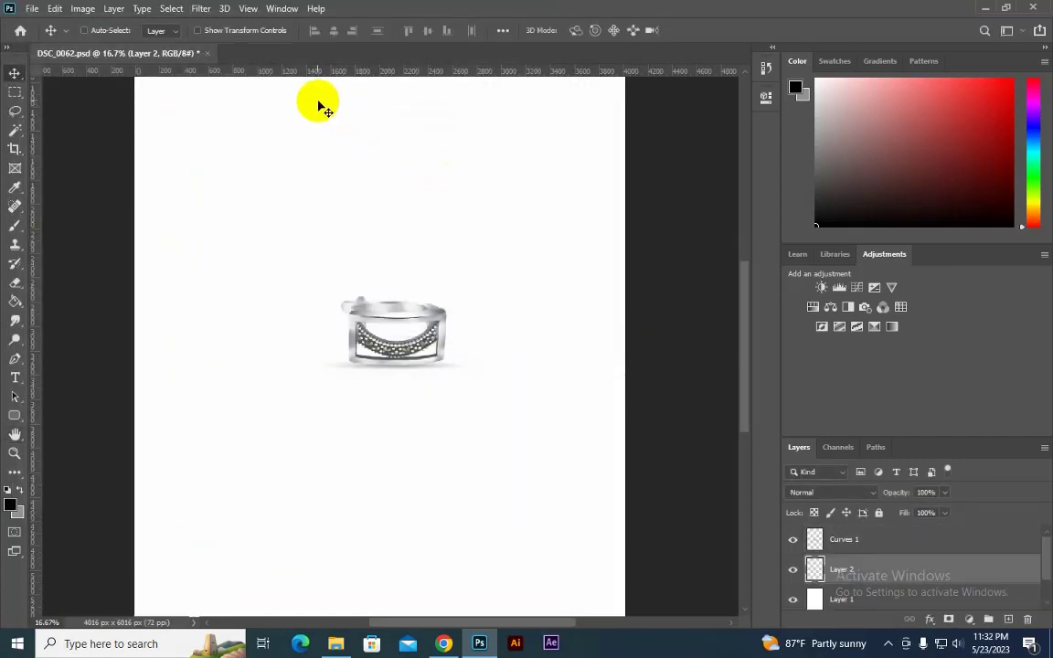
Step: Zoom in to inspect the earring's shadow, then remove the leftover vertical guide
key("ctrl+plus")
key("ctrl+plus")
key("ctrl+plus")
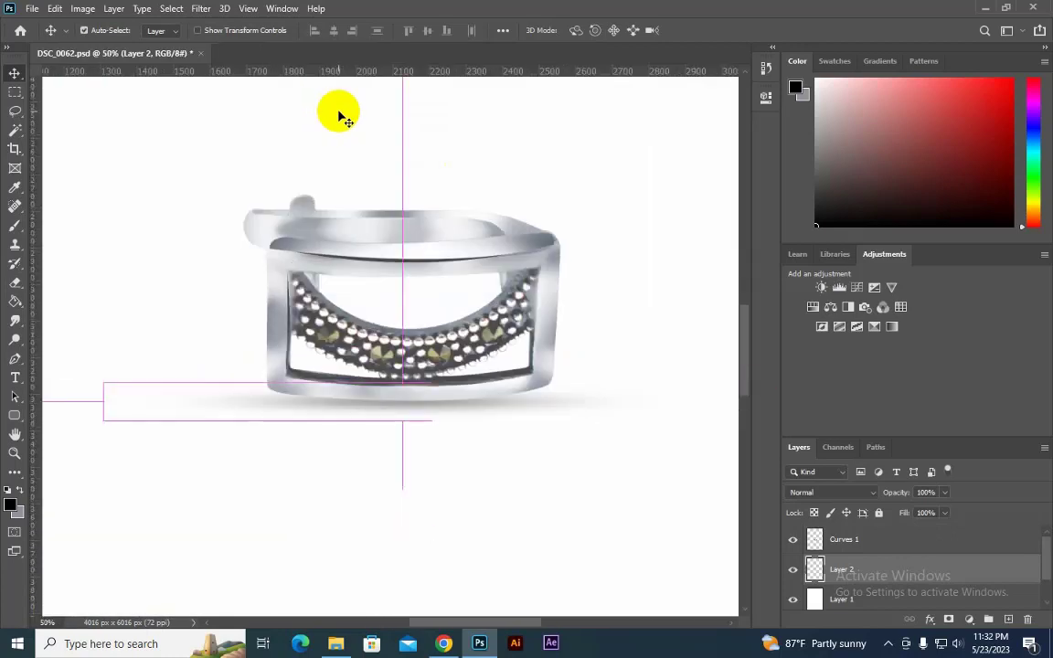
key("ctrl+plus")
key("ctrl+minus")
key("ctrl+minus")
key("ctrl+minus")
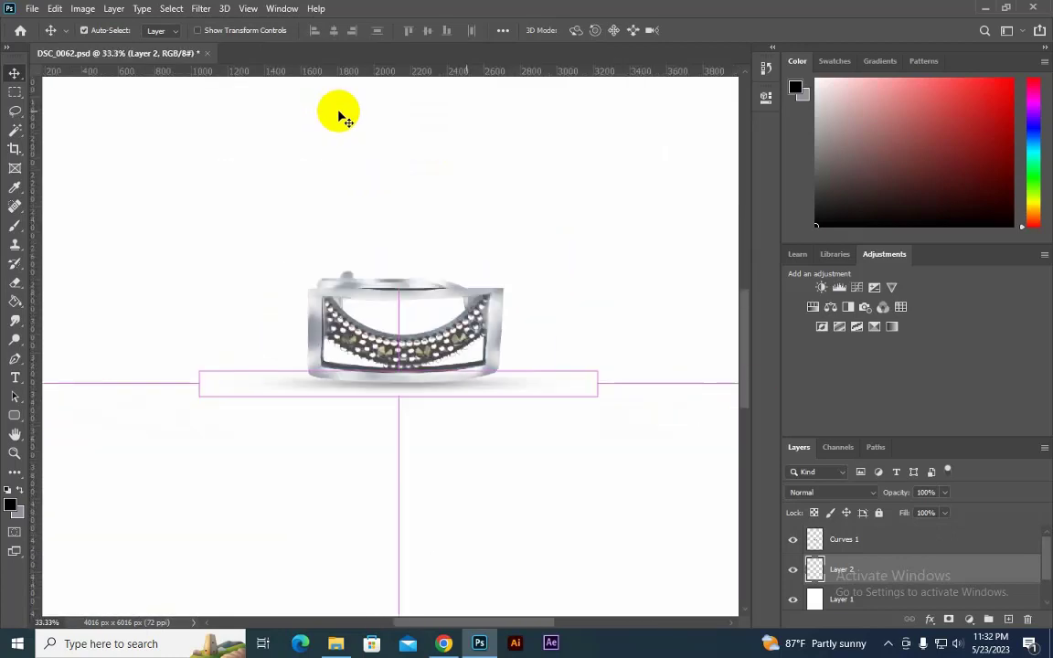
left_click_drag(436, 120, 347, 82)
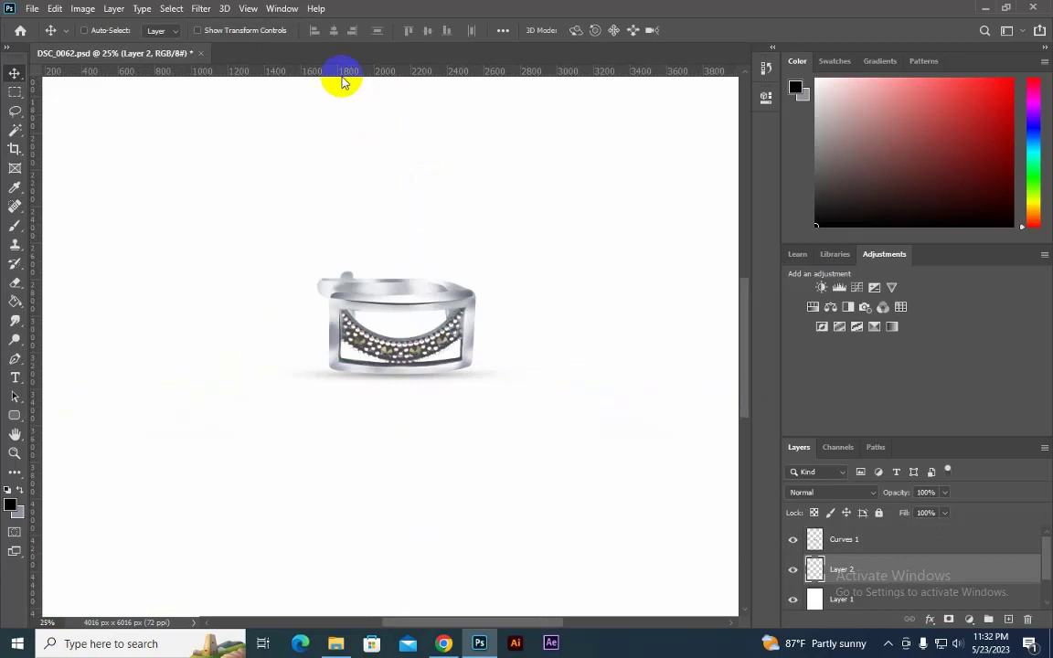
Step: Minimize Photoshop to the Windows desktop and refresh the desktop
left_click(888, 643)
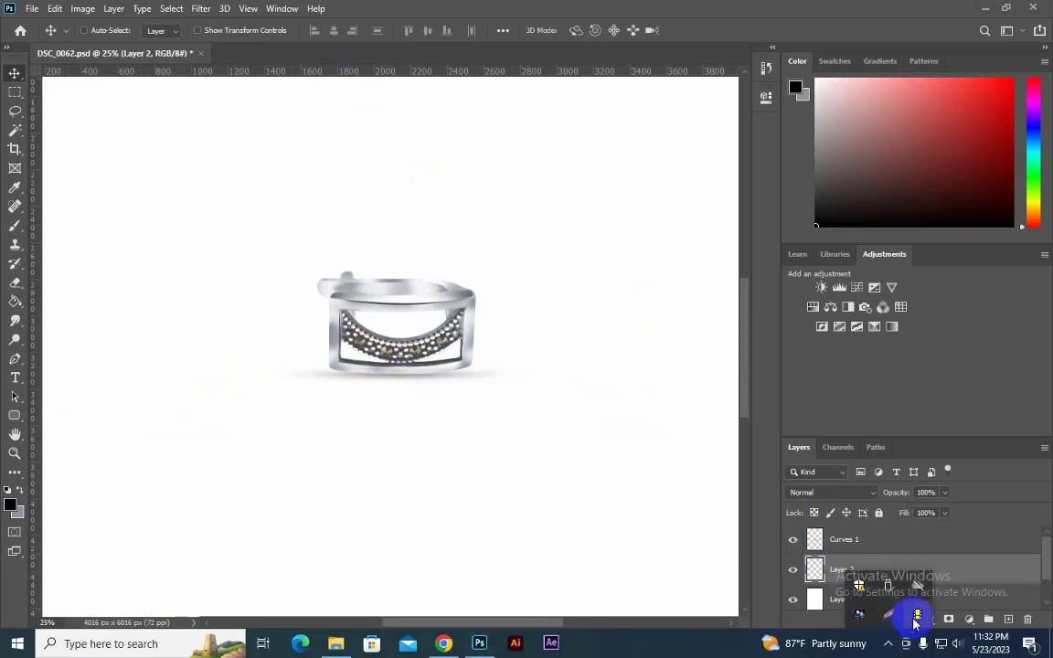
left_click(921, 617)
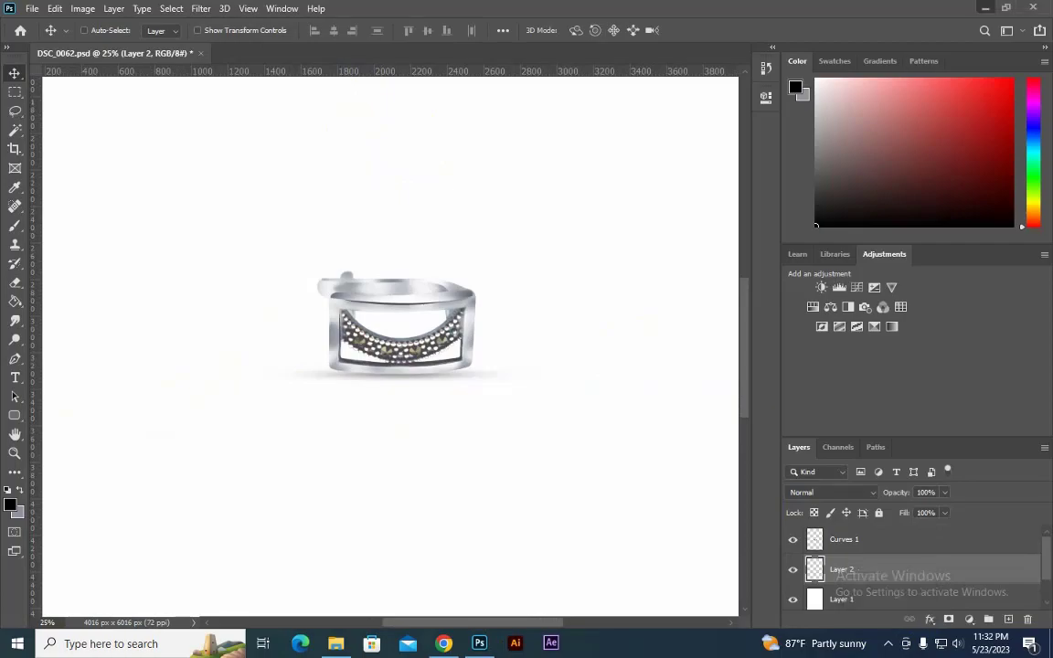
key("super+d")
right_click(811, 106)
left_click(850, 151)
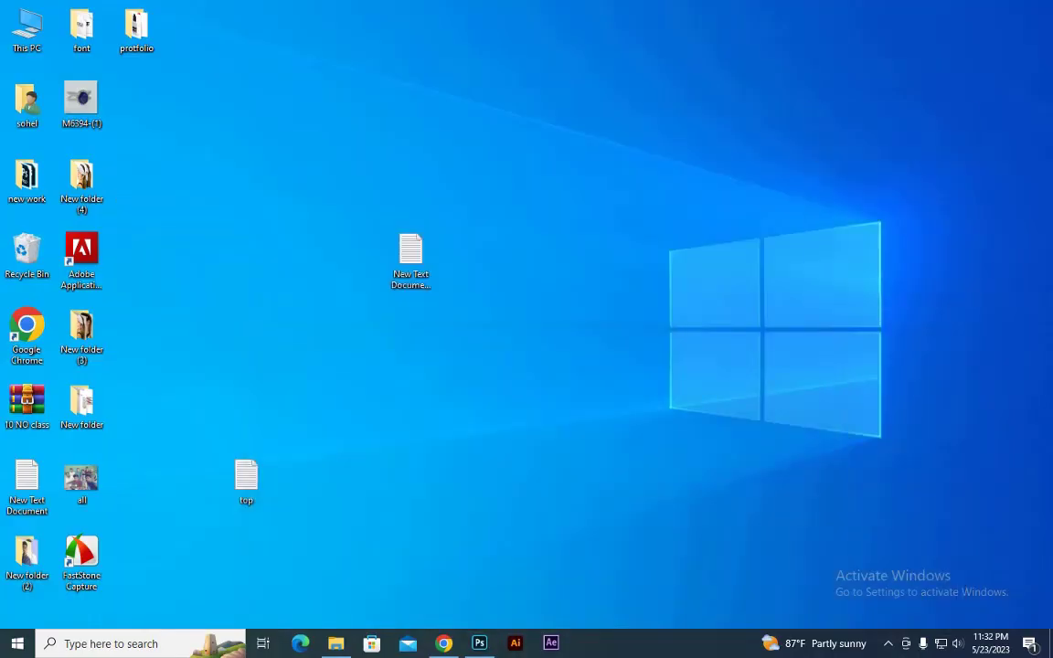
left_click(888, 644)
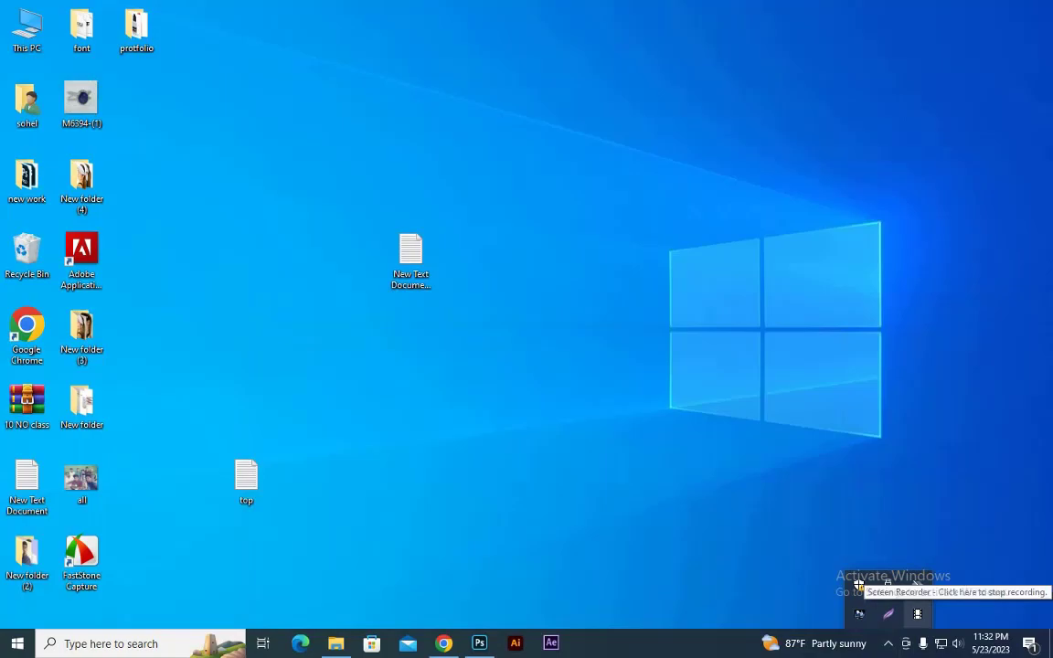